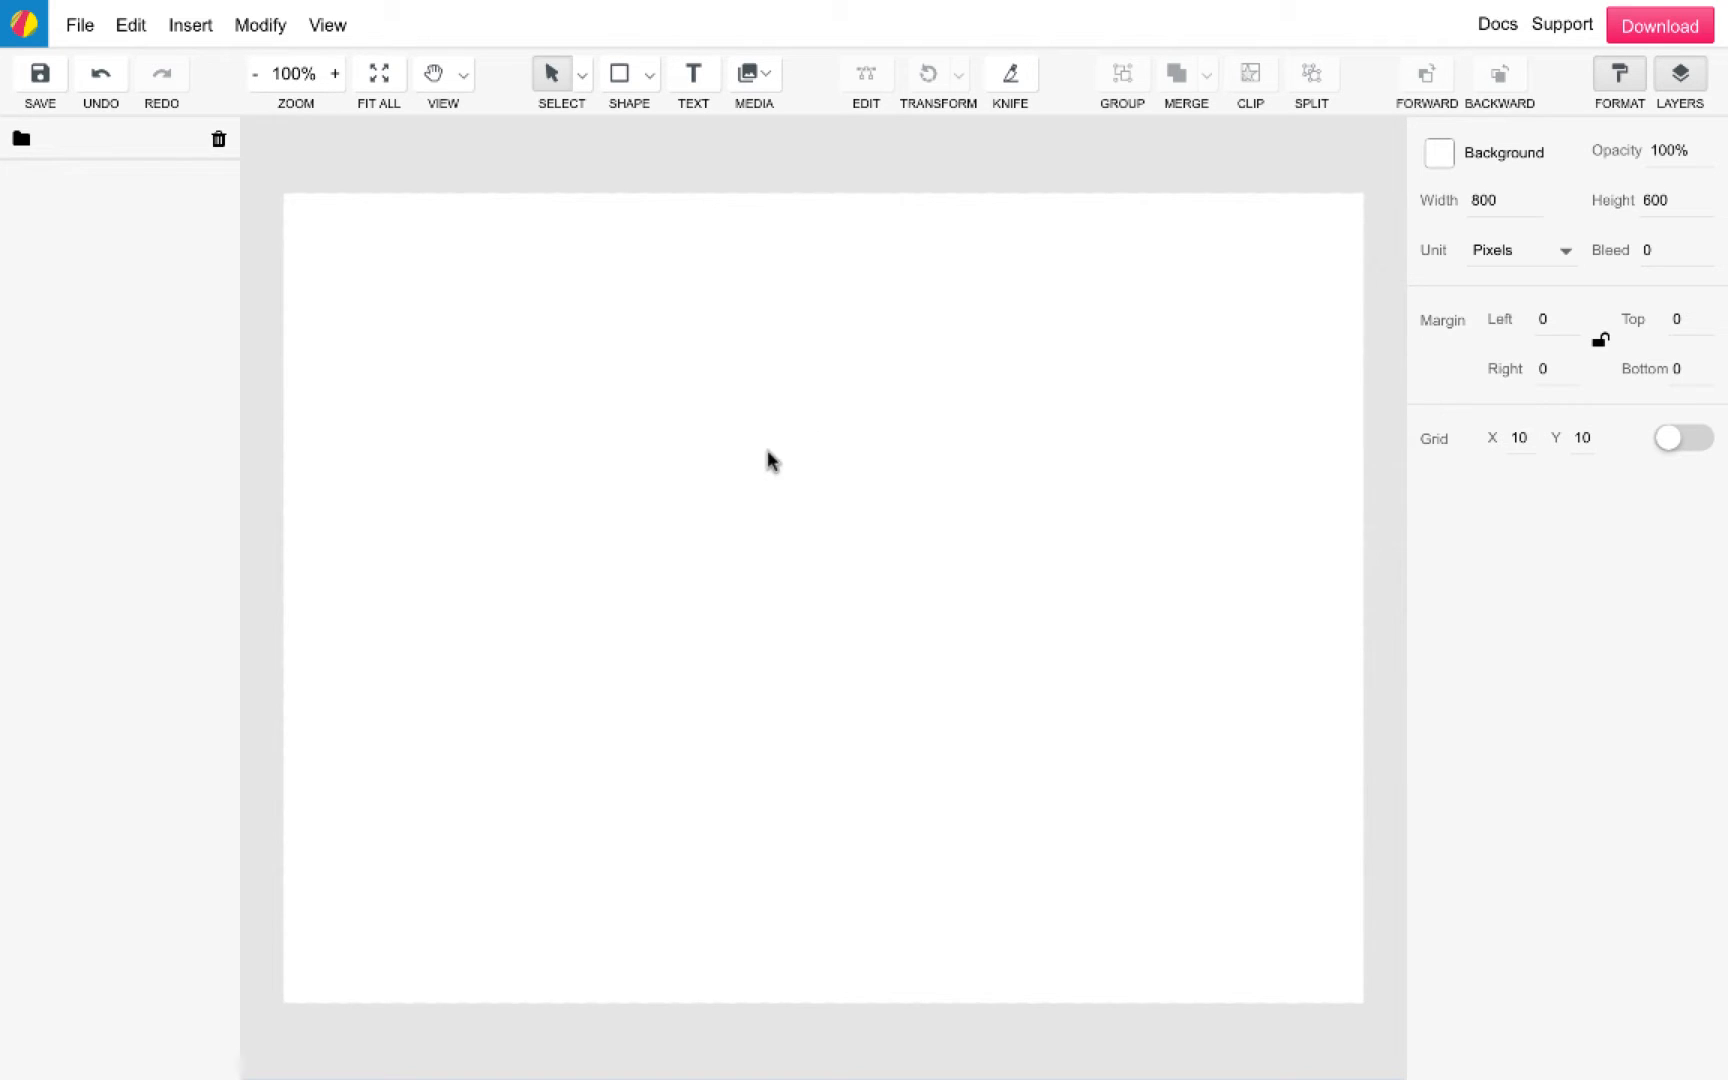
Step: Draw a rectangle about 315 by 252 pixels in the middle of the canvas and select it
key(r)
drag(619, 424, 1045, 765)
click(1167, 692)
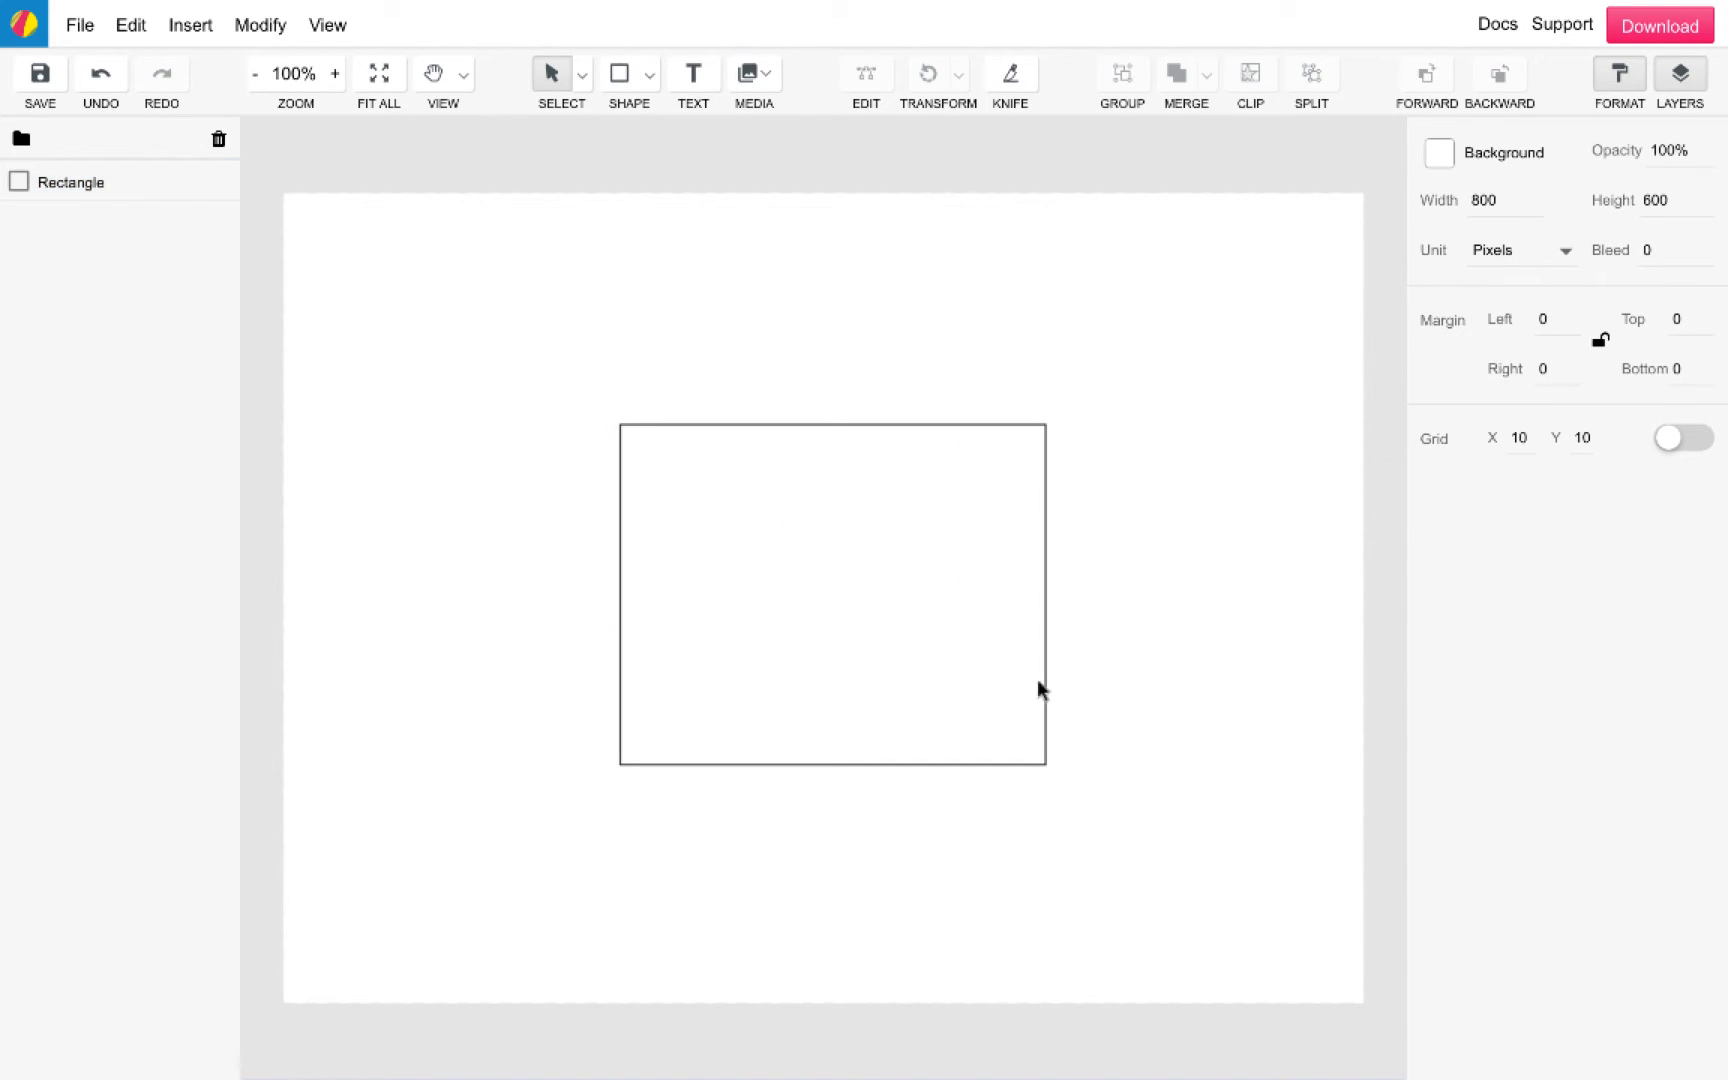
click(953, 661)
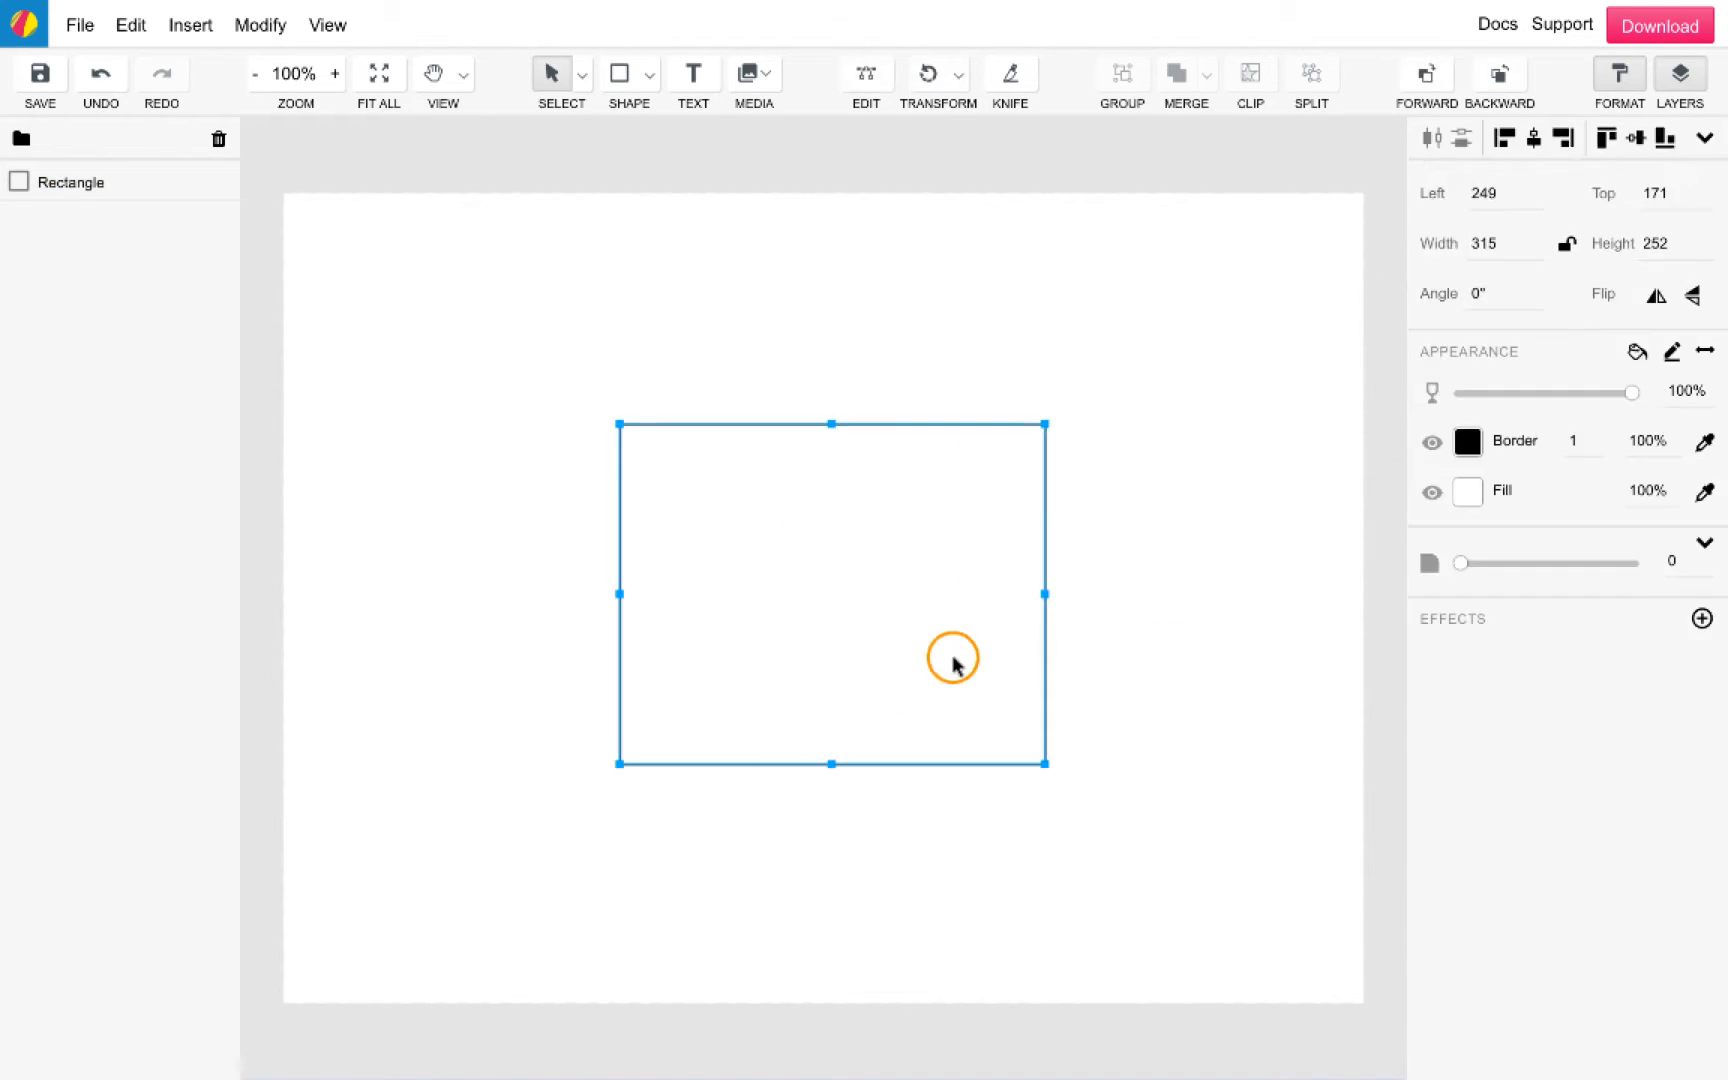
Step: Fill the rectangle with solid red #EB0C0C and sample that red from the shape with the eyedropper
click(1467, 491)
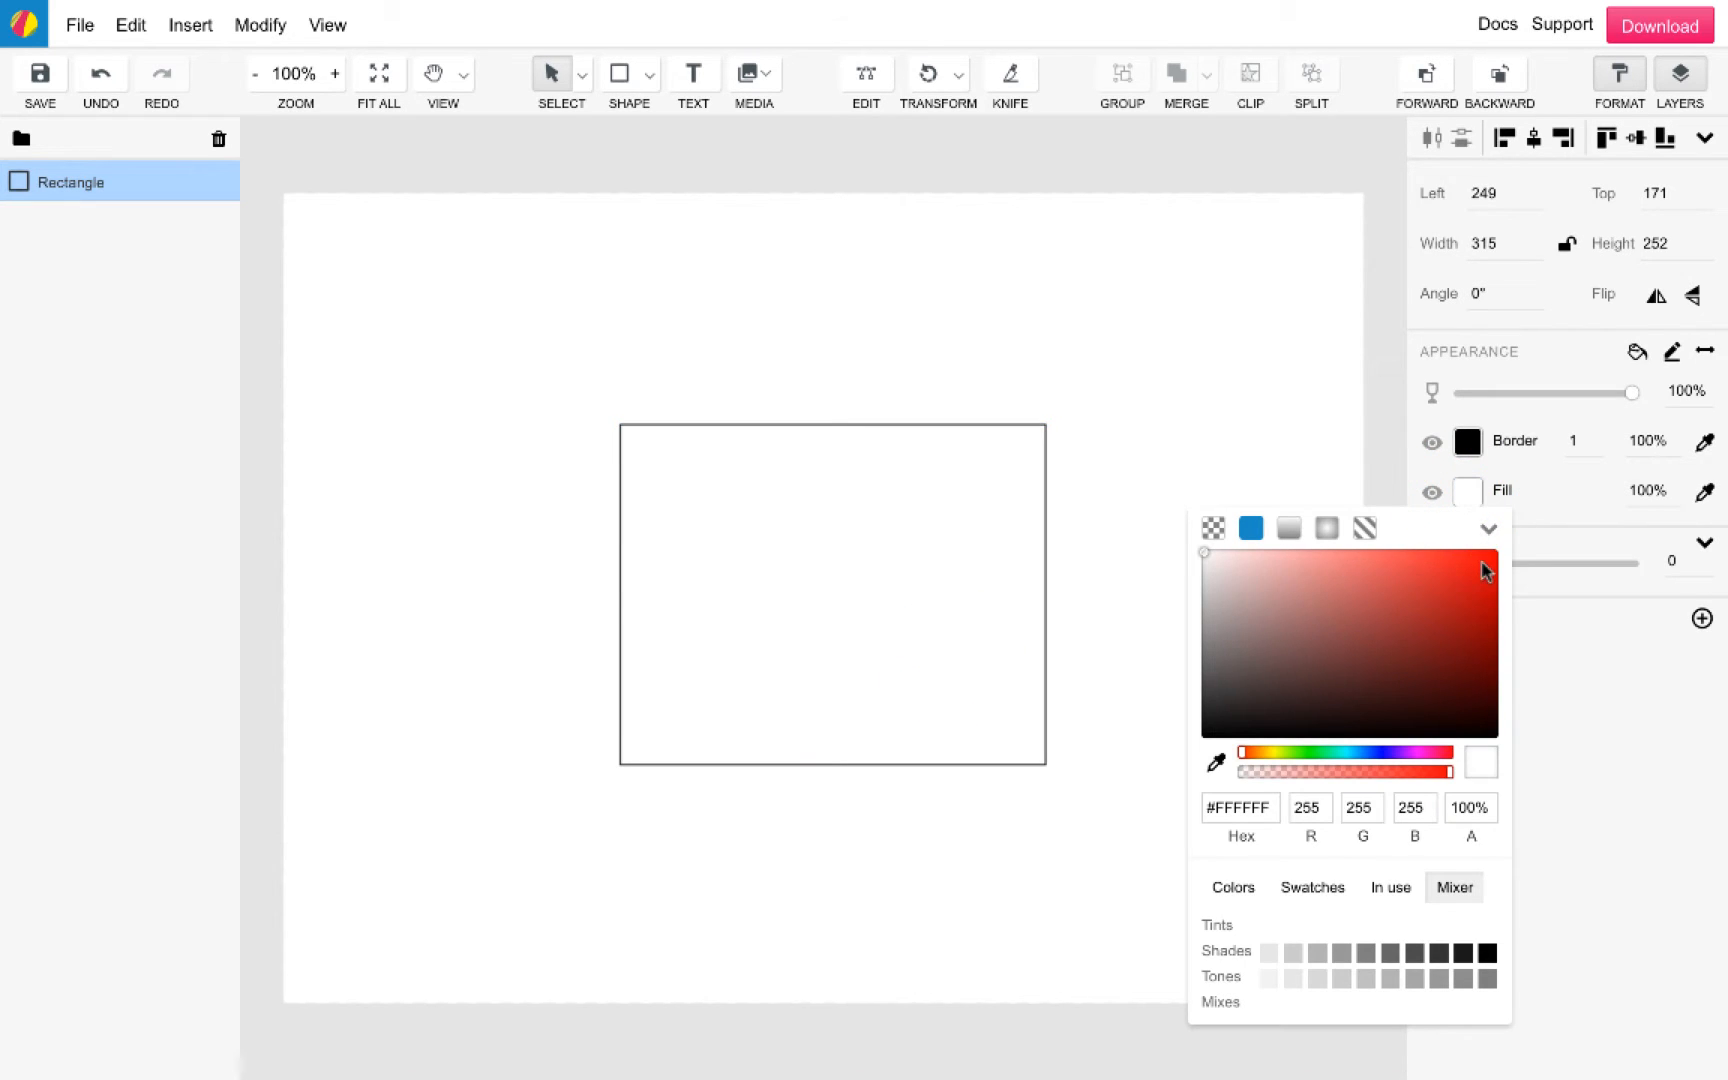
click(1486, 568)
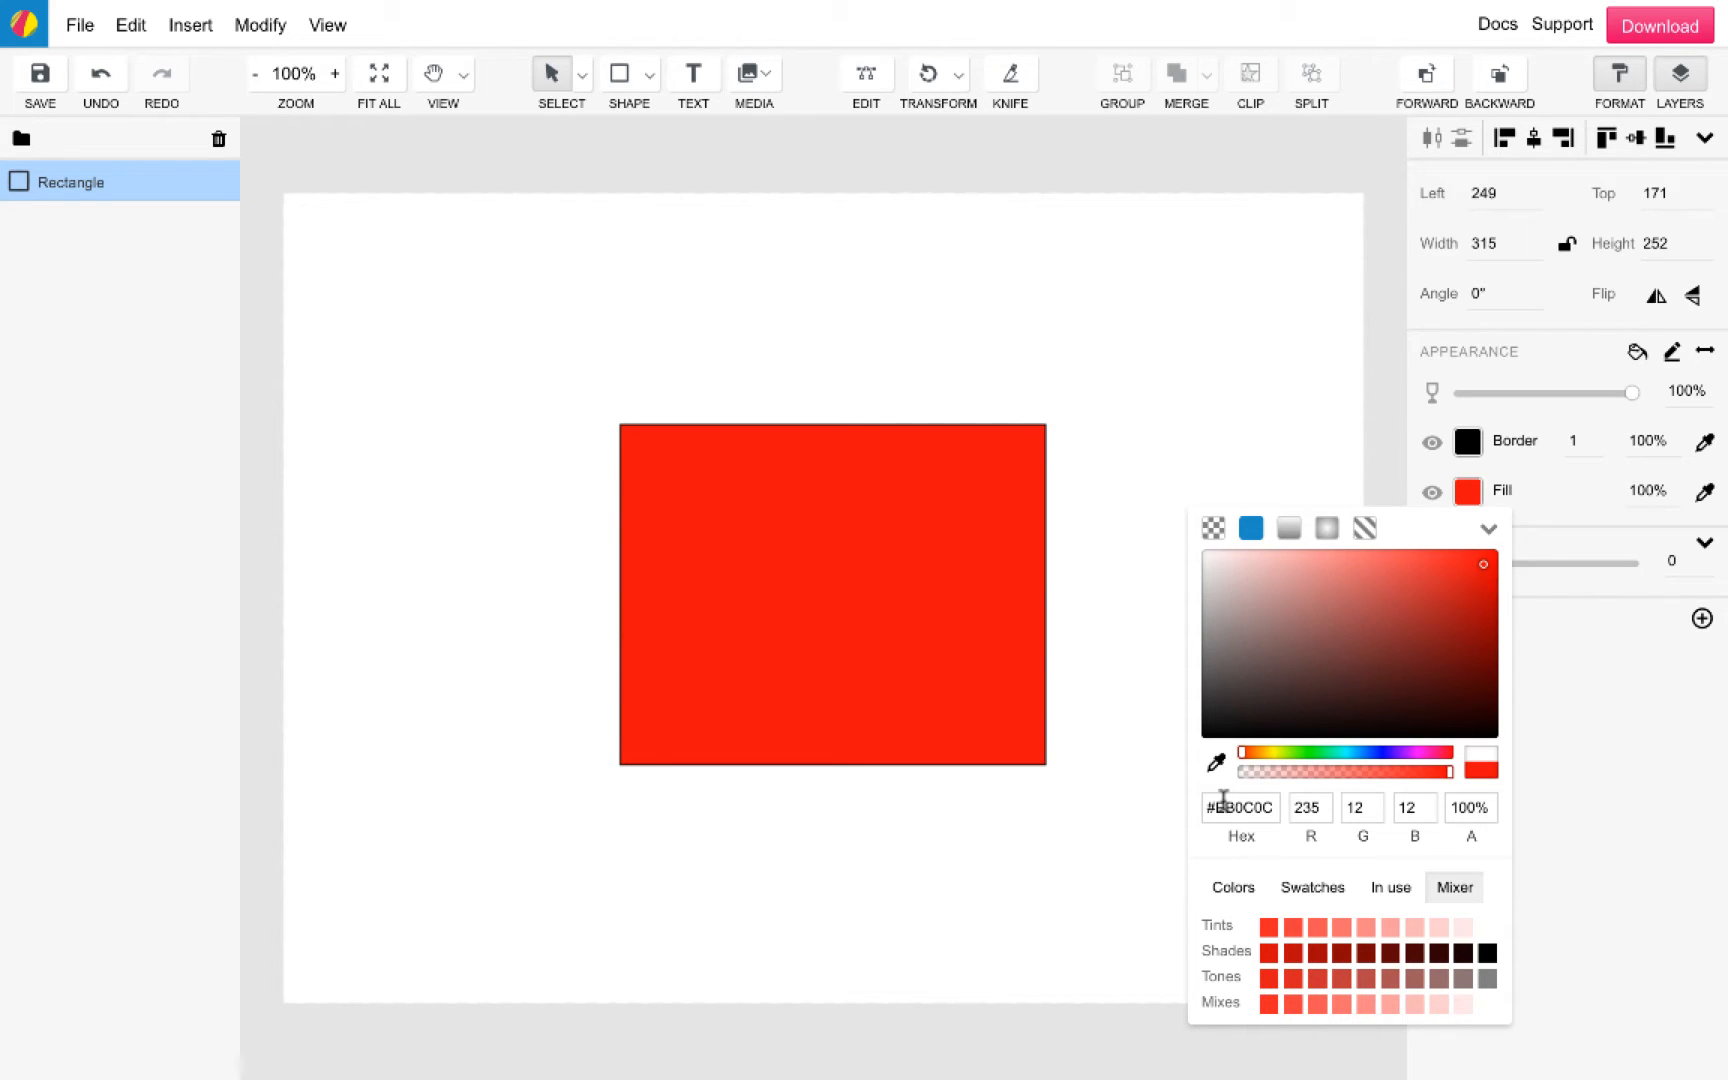
click(1216, 763)
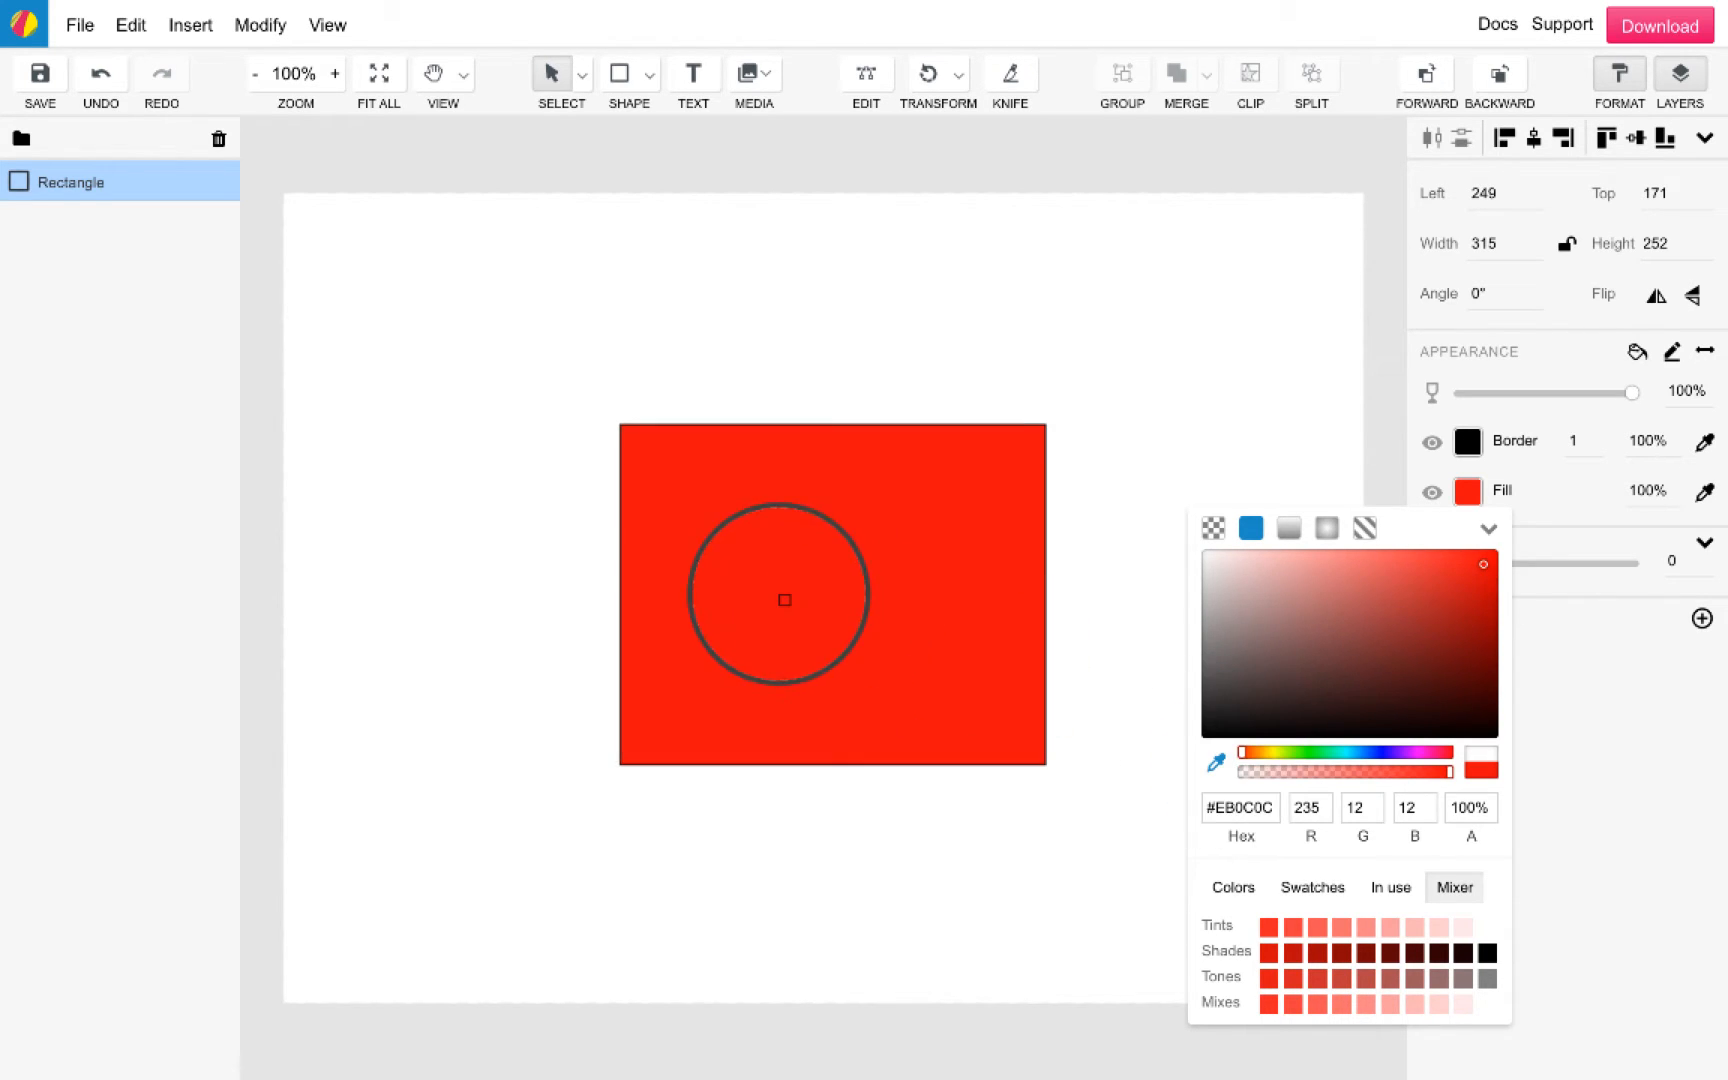
click(784, 606)
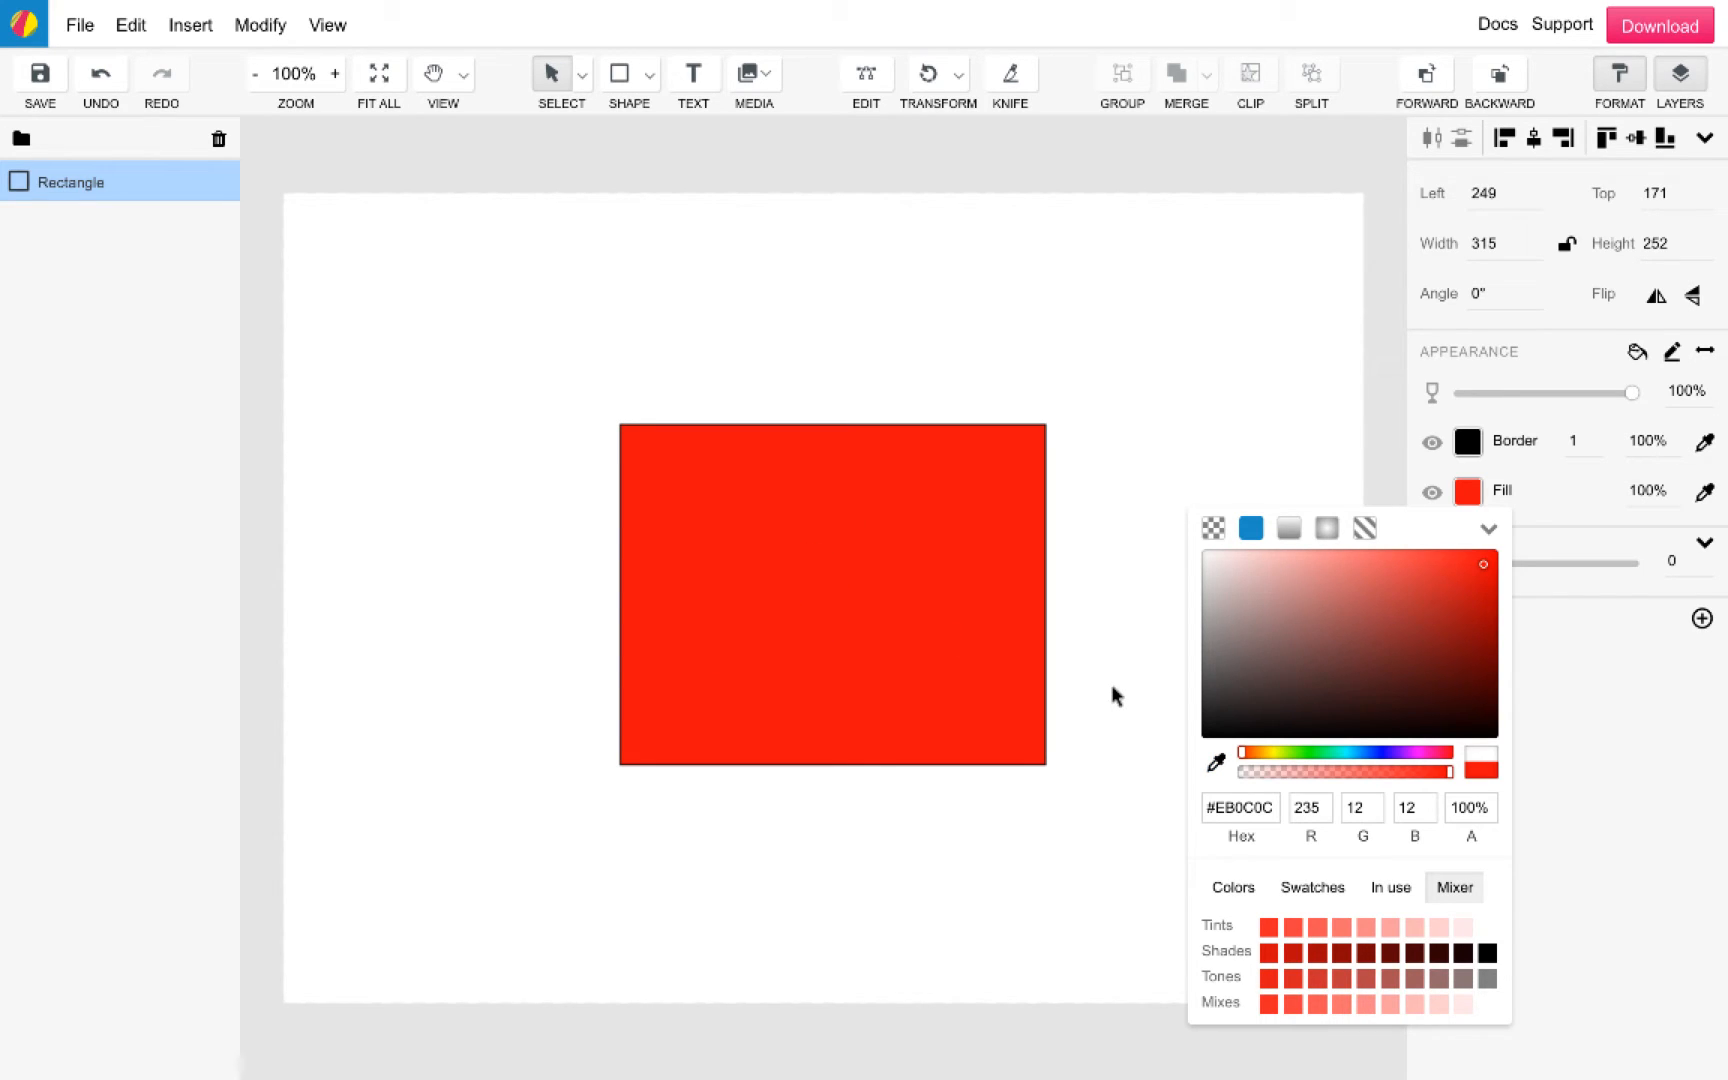
Step: Shift the rectangle's fill hue to green #5EEB0C and go through its hex, RGB and alpha settings
drag(1240, 752, 1301, 760)
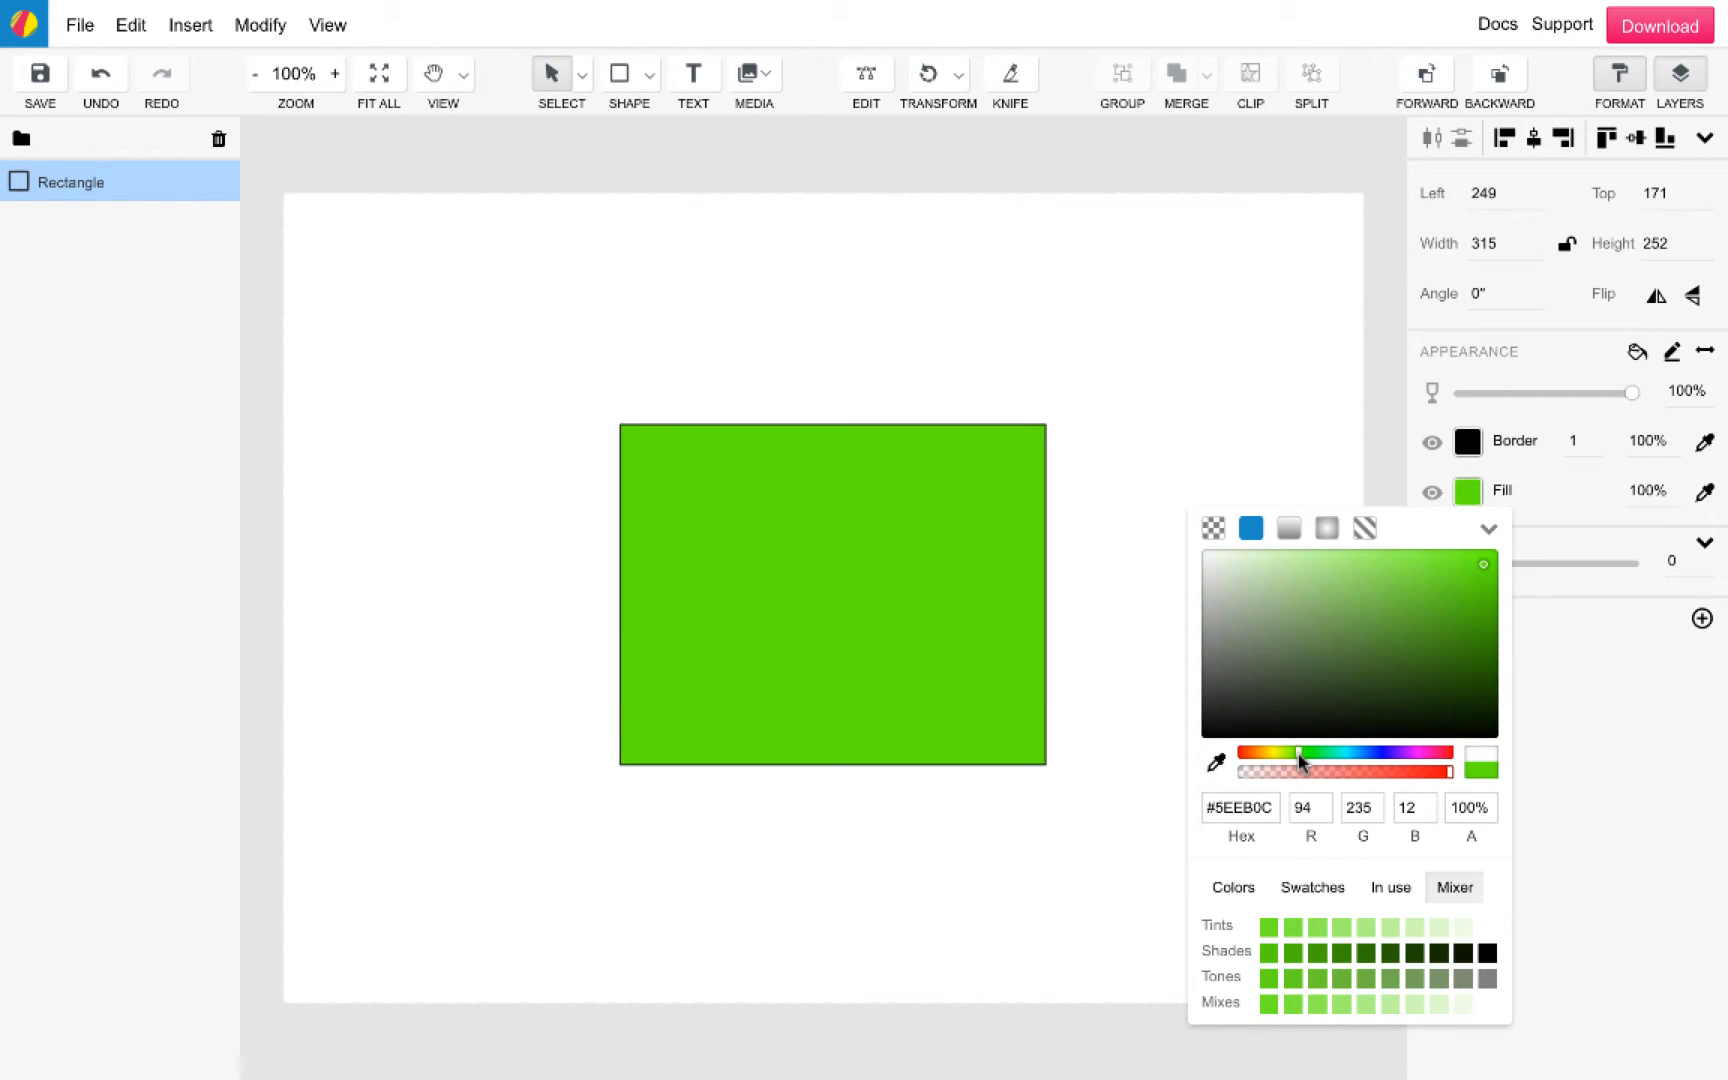
click(1231, 810)
click(1314, 807)
click(1371, 807)
click(1414, 807)
mouse_move(1449, 771)
mouse_down()
mouse_move(1323, 770)
mouse_move(1453, 771)
mouse_up()
Step: Change the rectangle's fill to the preset bright yellow #FFFF00 and add that color to the saved swatches
click(1233, 887)
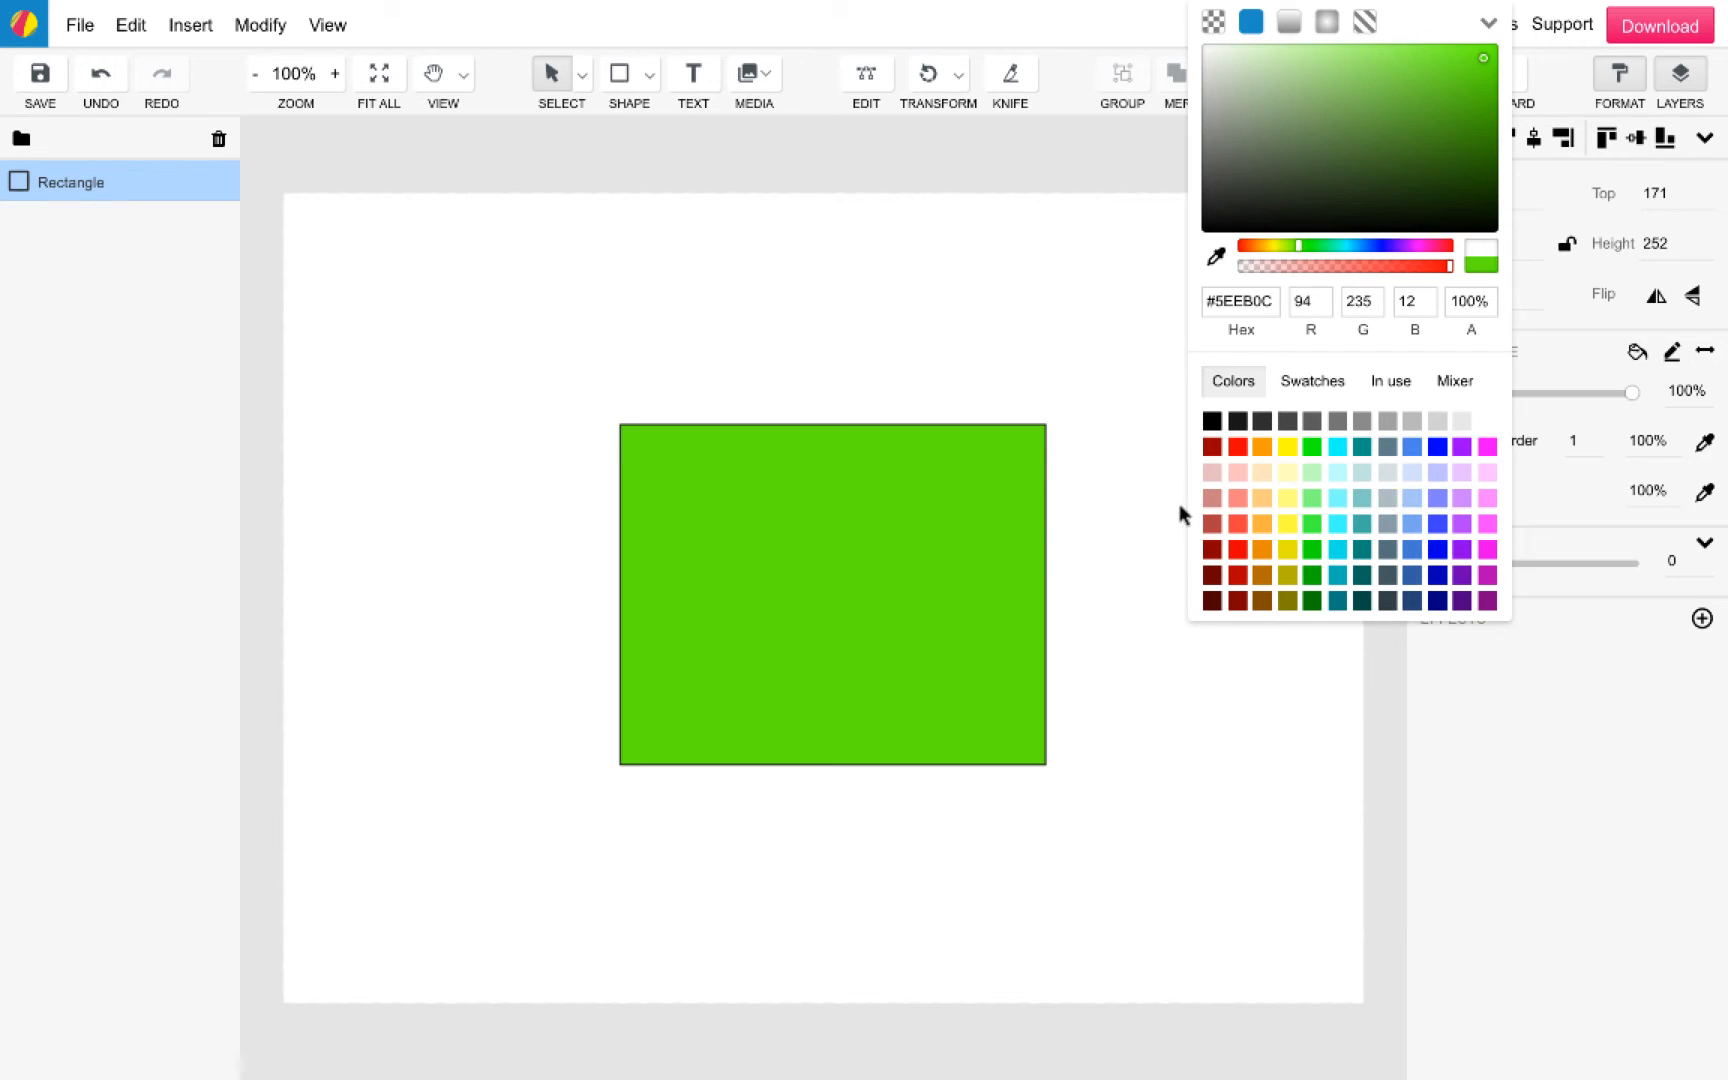
click(1288, 450)
click(1313, 381)
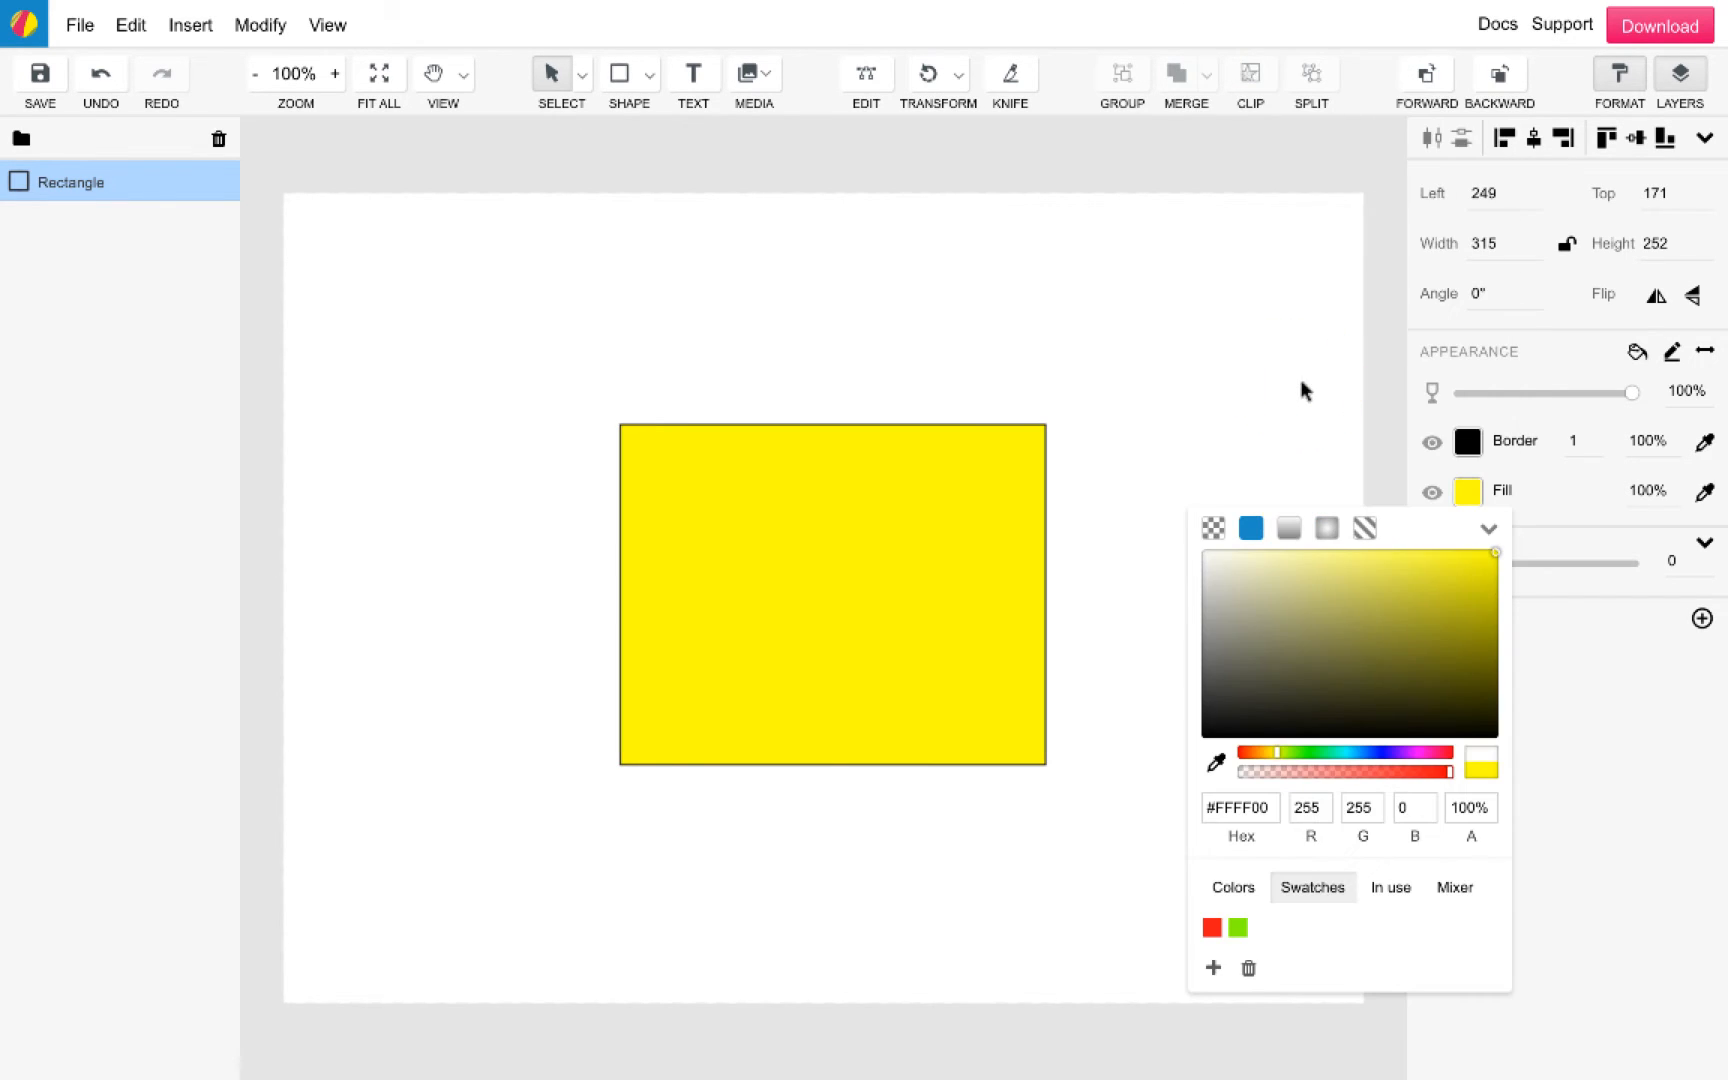
click(1213, 968)
Step: View the colors in use, try darker mixer shades of yellow such as #999900, and apply the first tint to the fill
click(1373, 887)
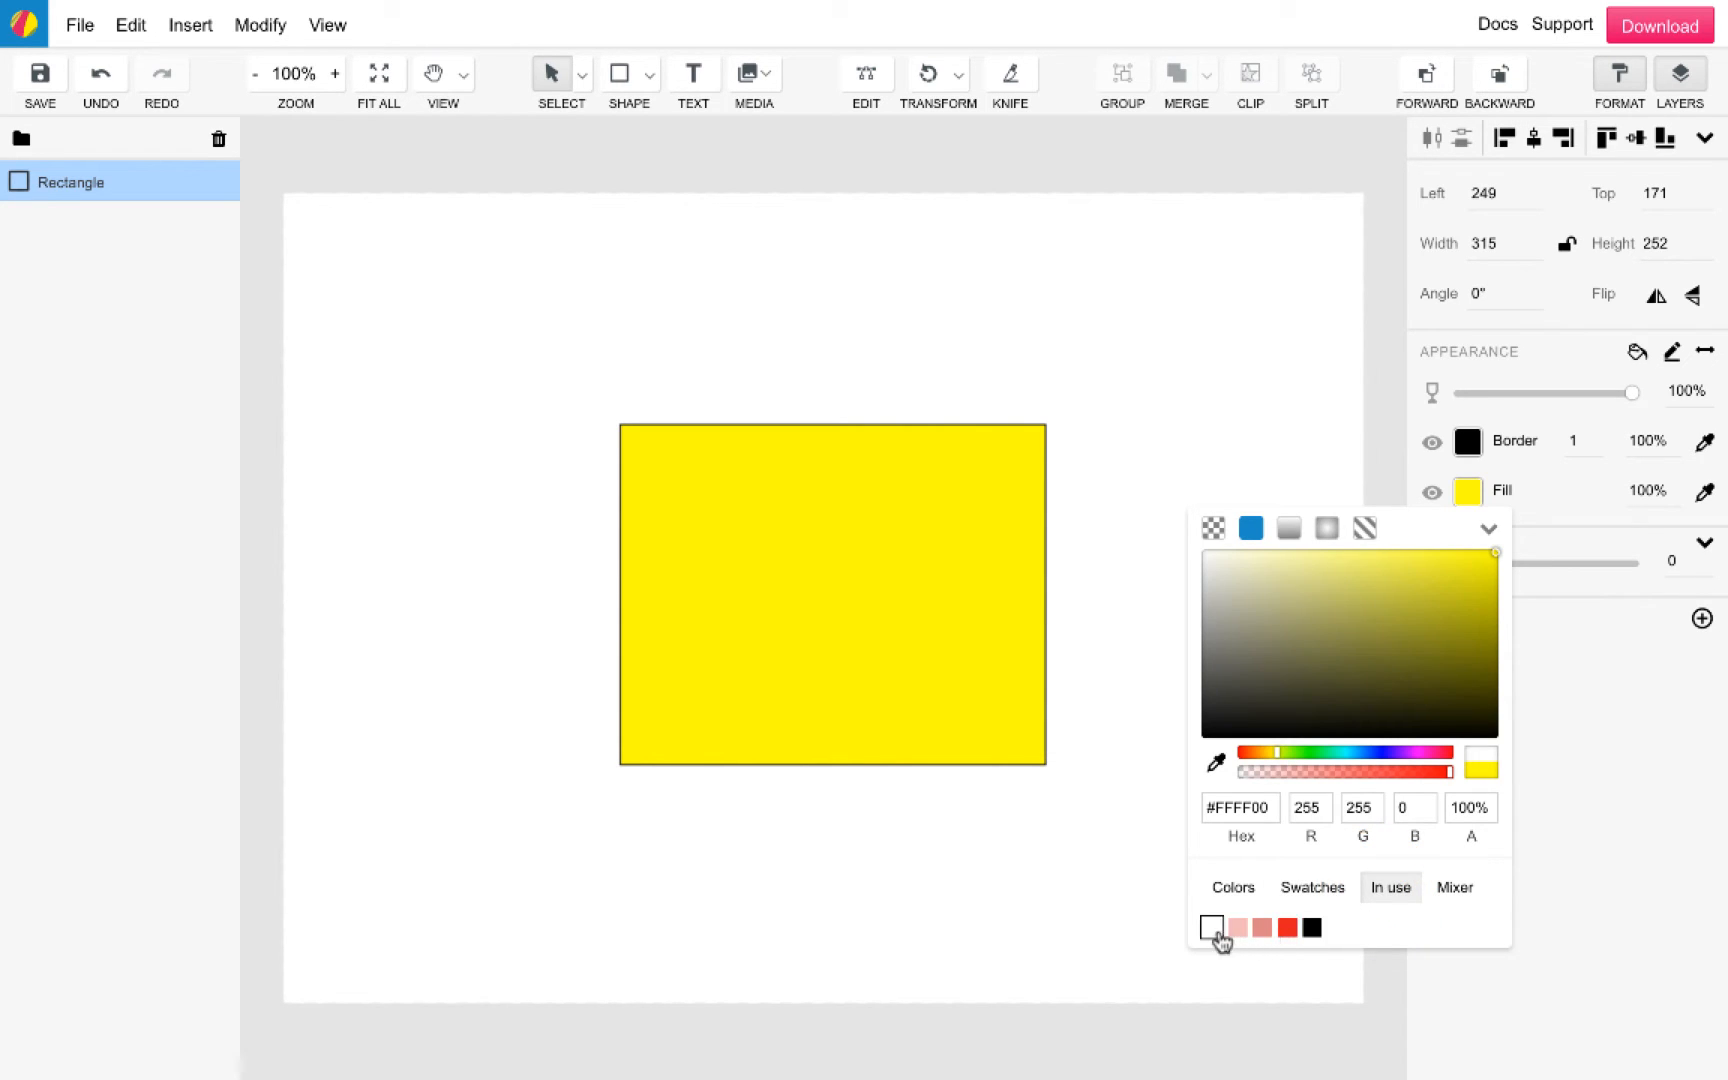
click(1457, 886)
click(1343, 955)
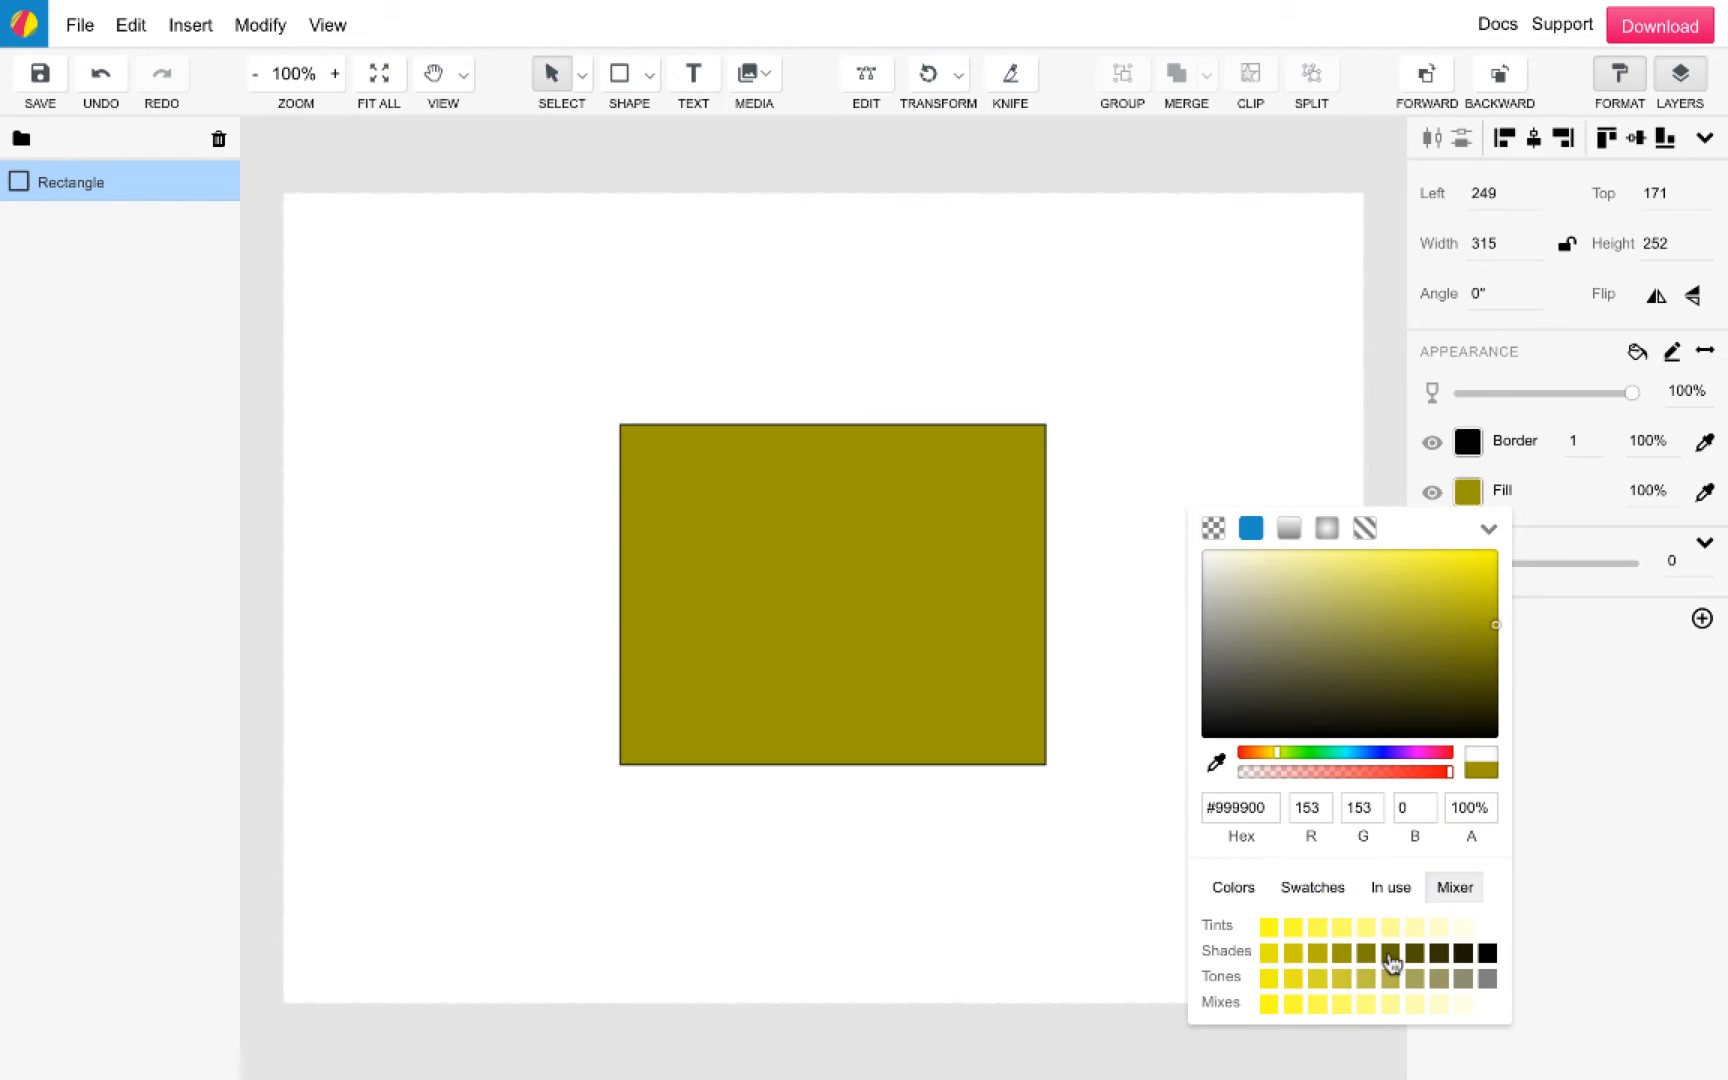
click(1390, 953)
click(1269, 928)
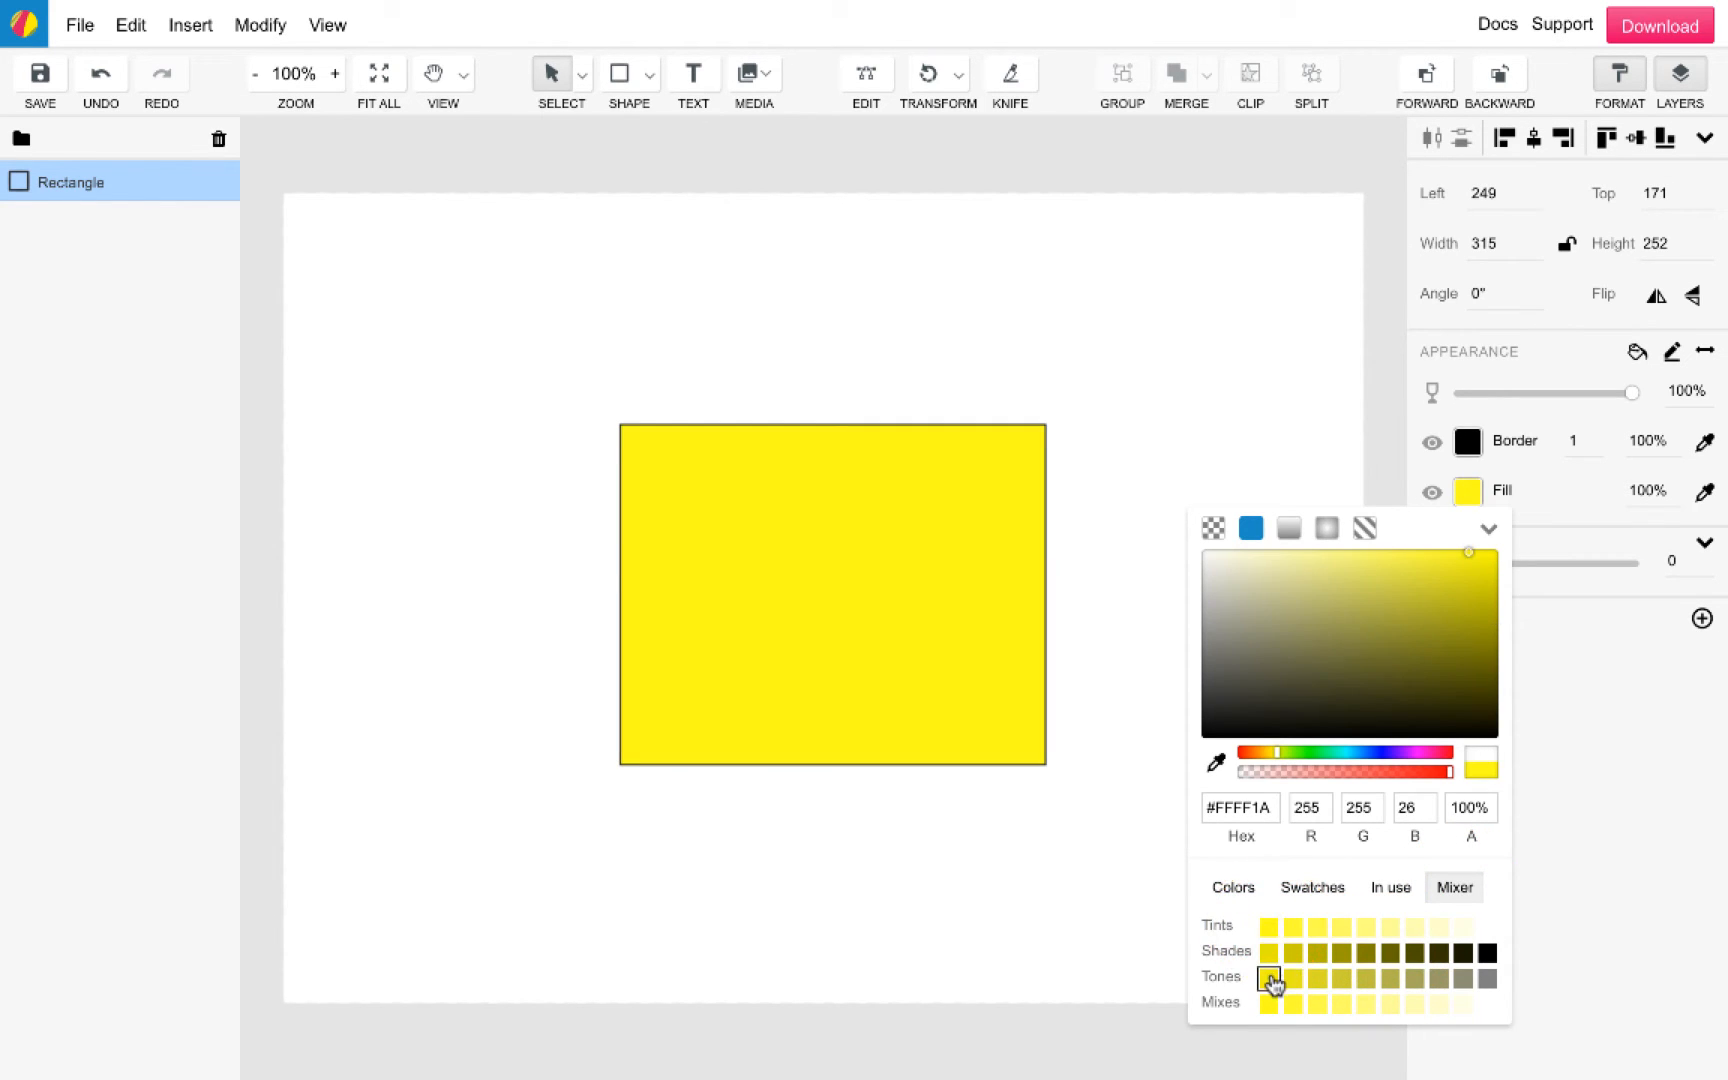
Step: Try several muted mixer tones of yellow on the rectangle and return the fill to the tint #FFFF1A
click(1270, 978)
click(1345, 979)
click(1375, 980)
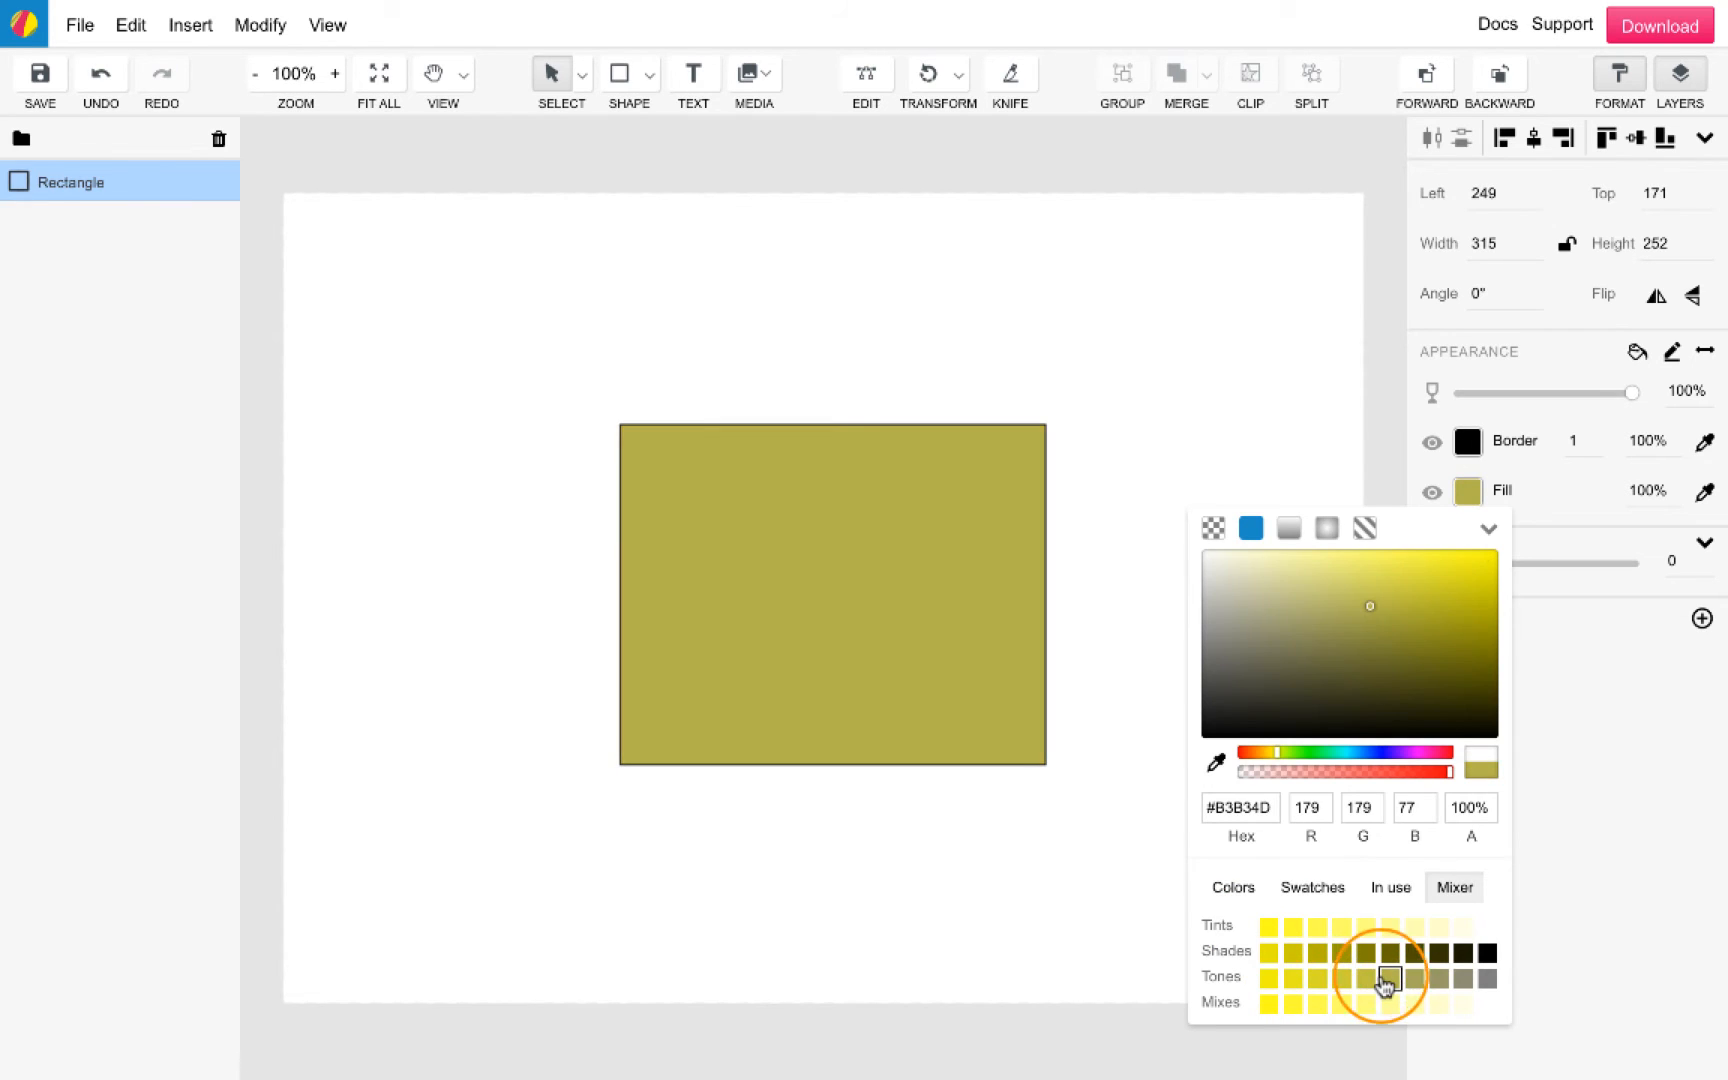
click(1412, 978)
click(1268, 928)
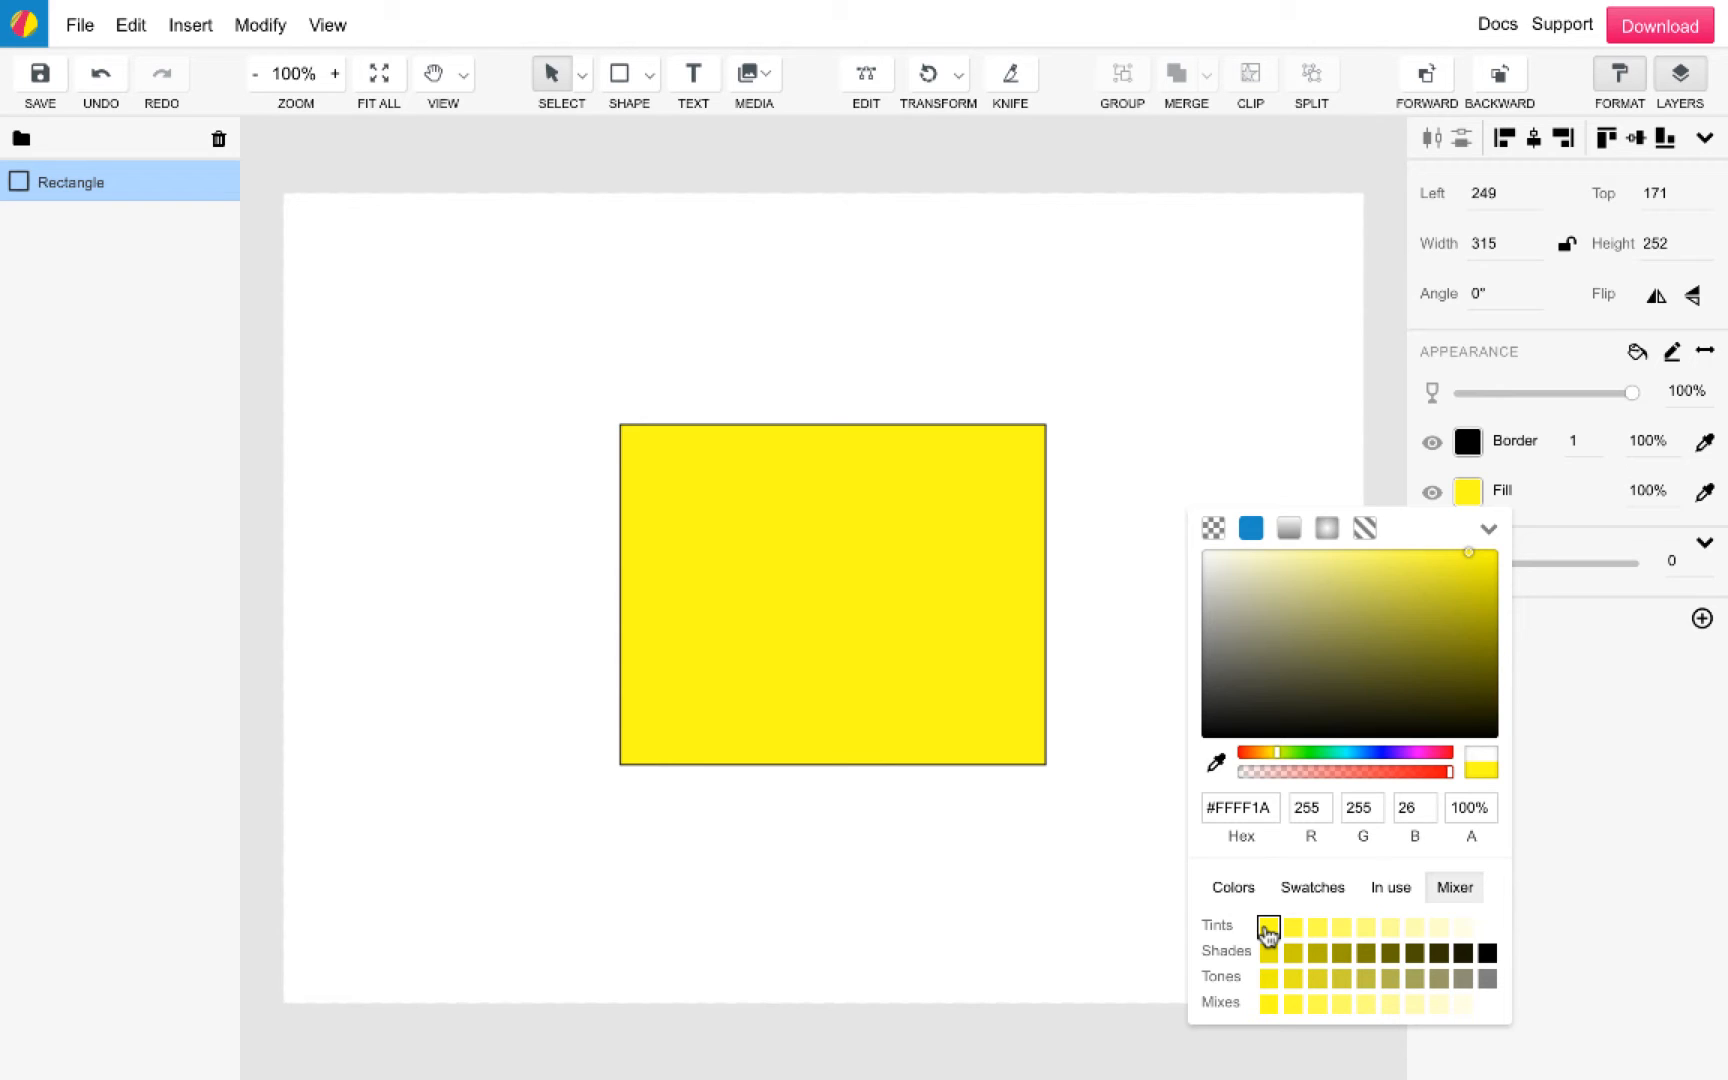
Step: Clear the rectangle's fill and replace it with a solid yellow-green, #DFF60F
click(1213, 528)
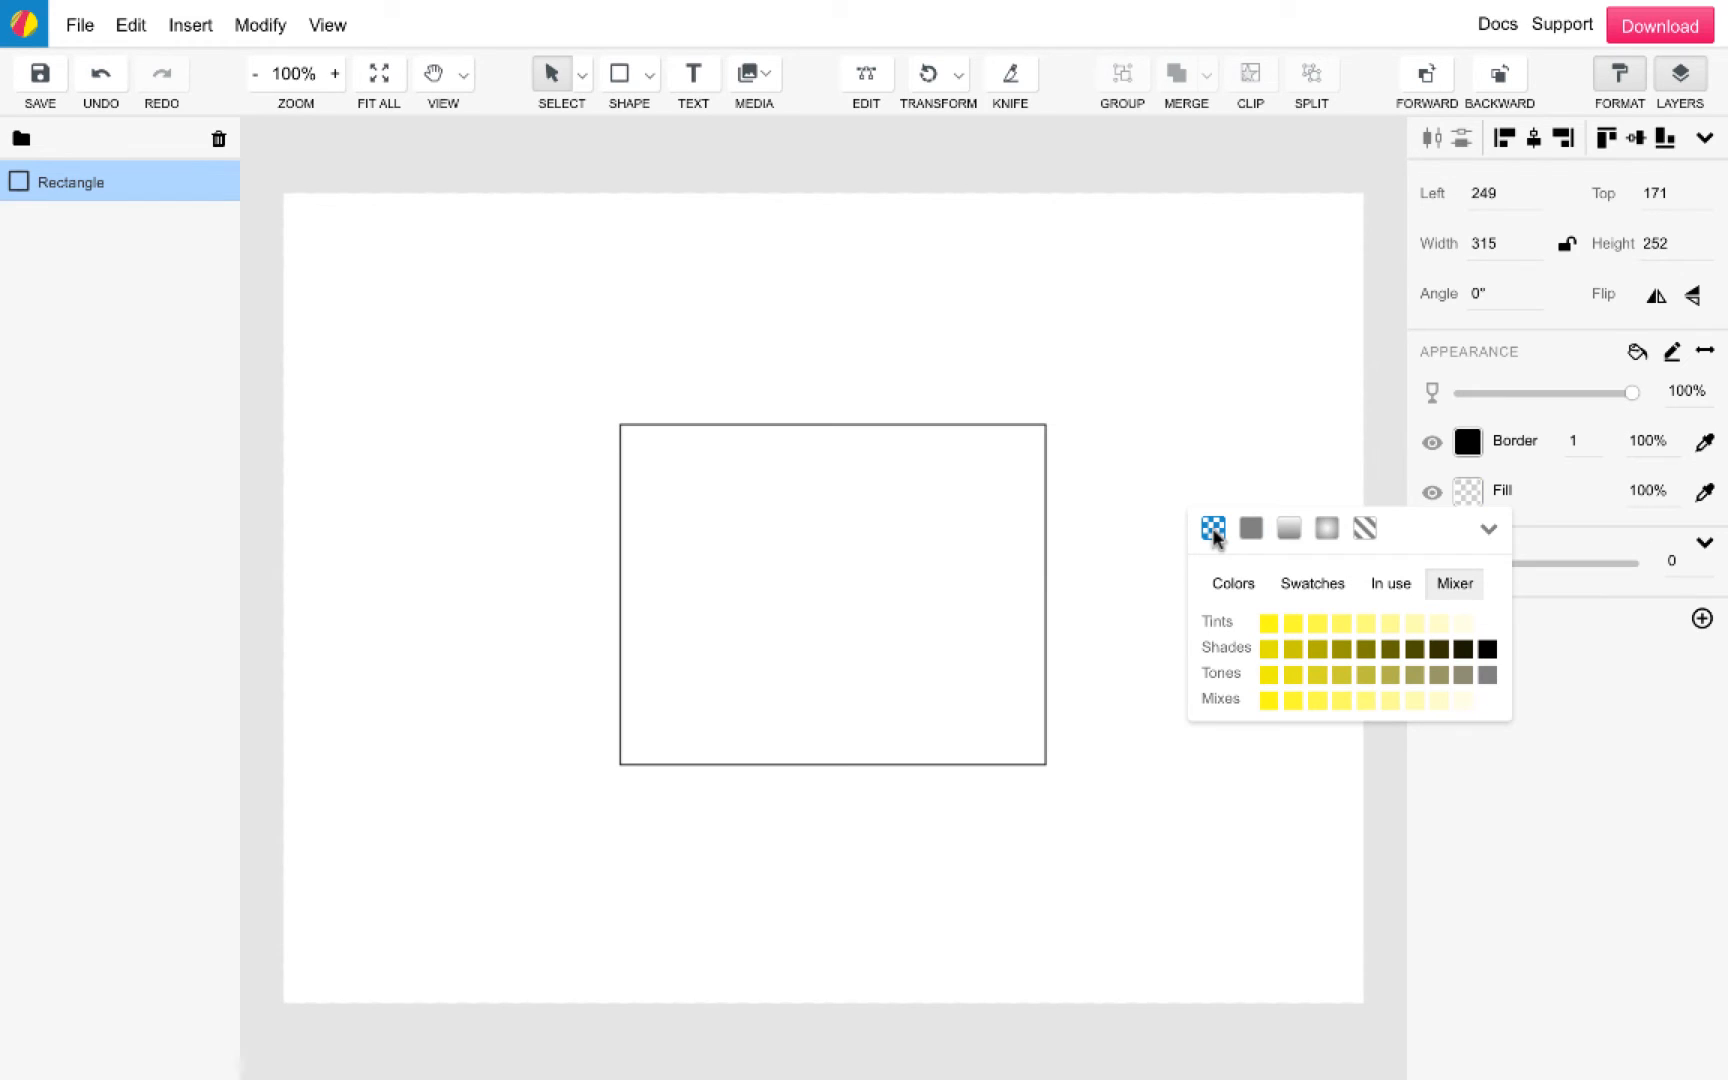
click(1251, 530)
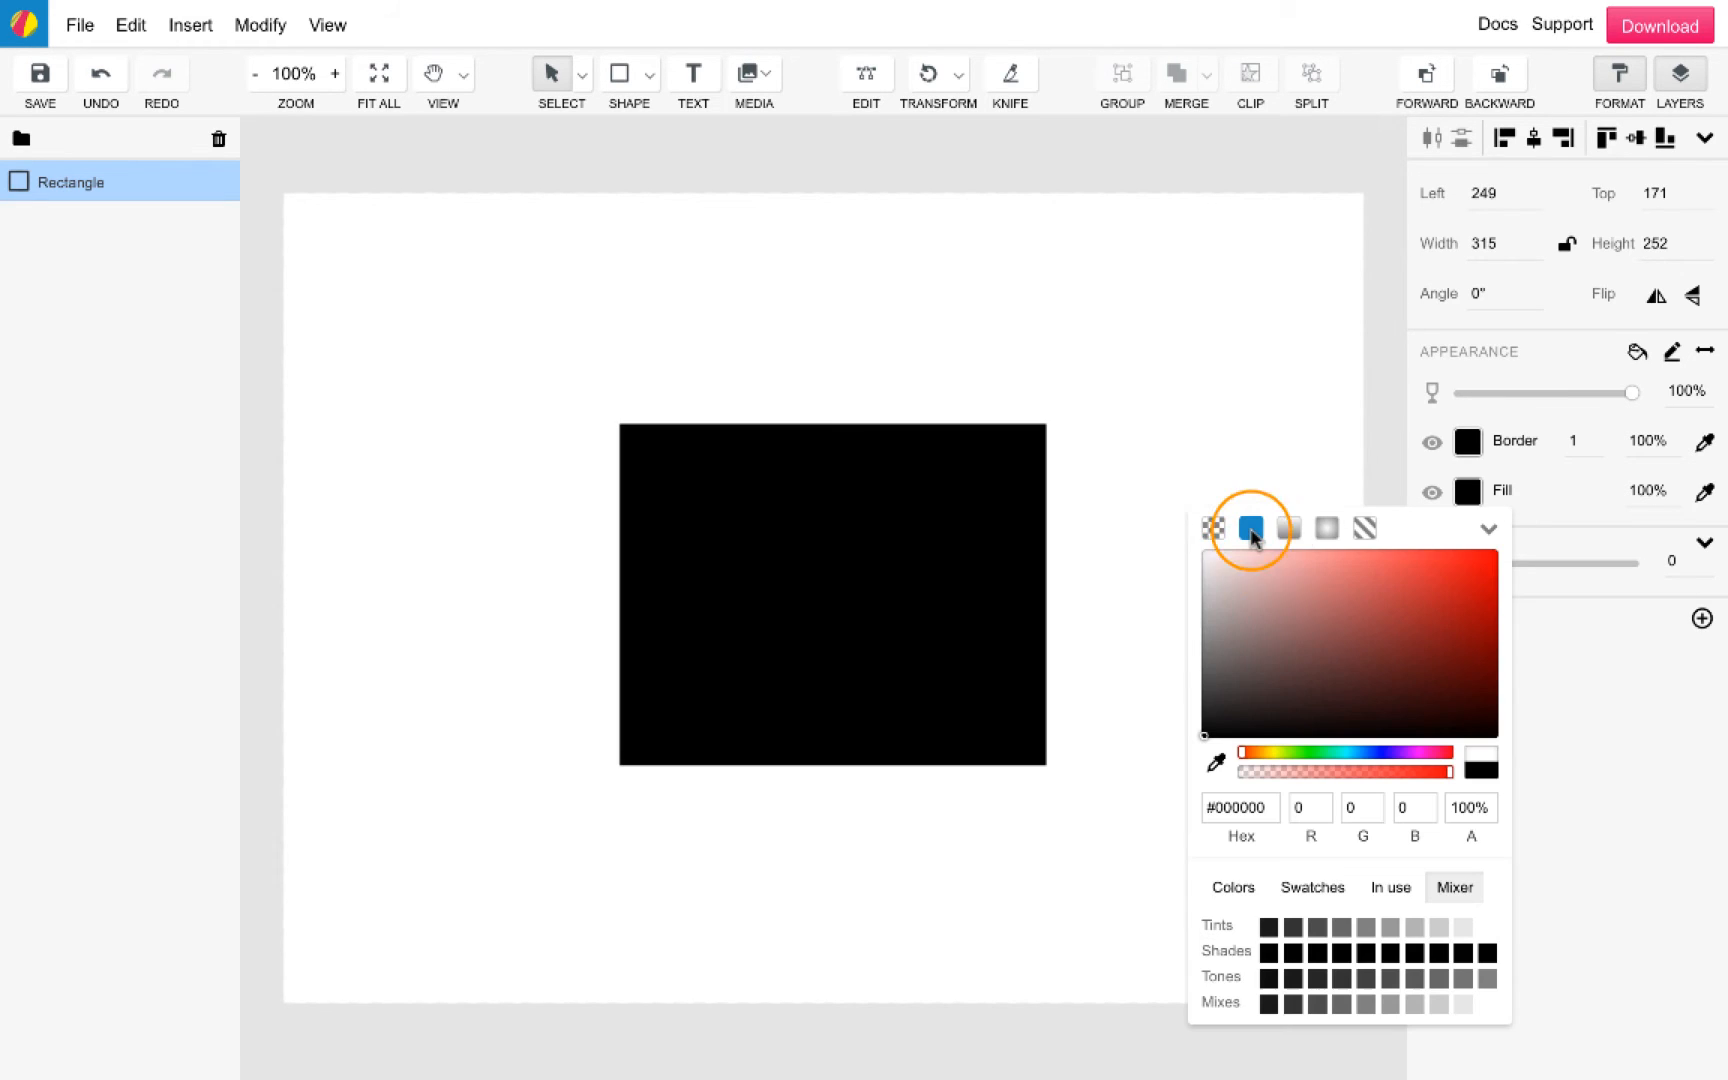
click(1278, 752)
click(1484, 560)
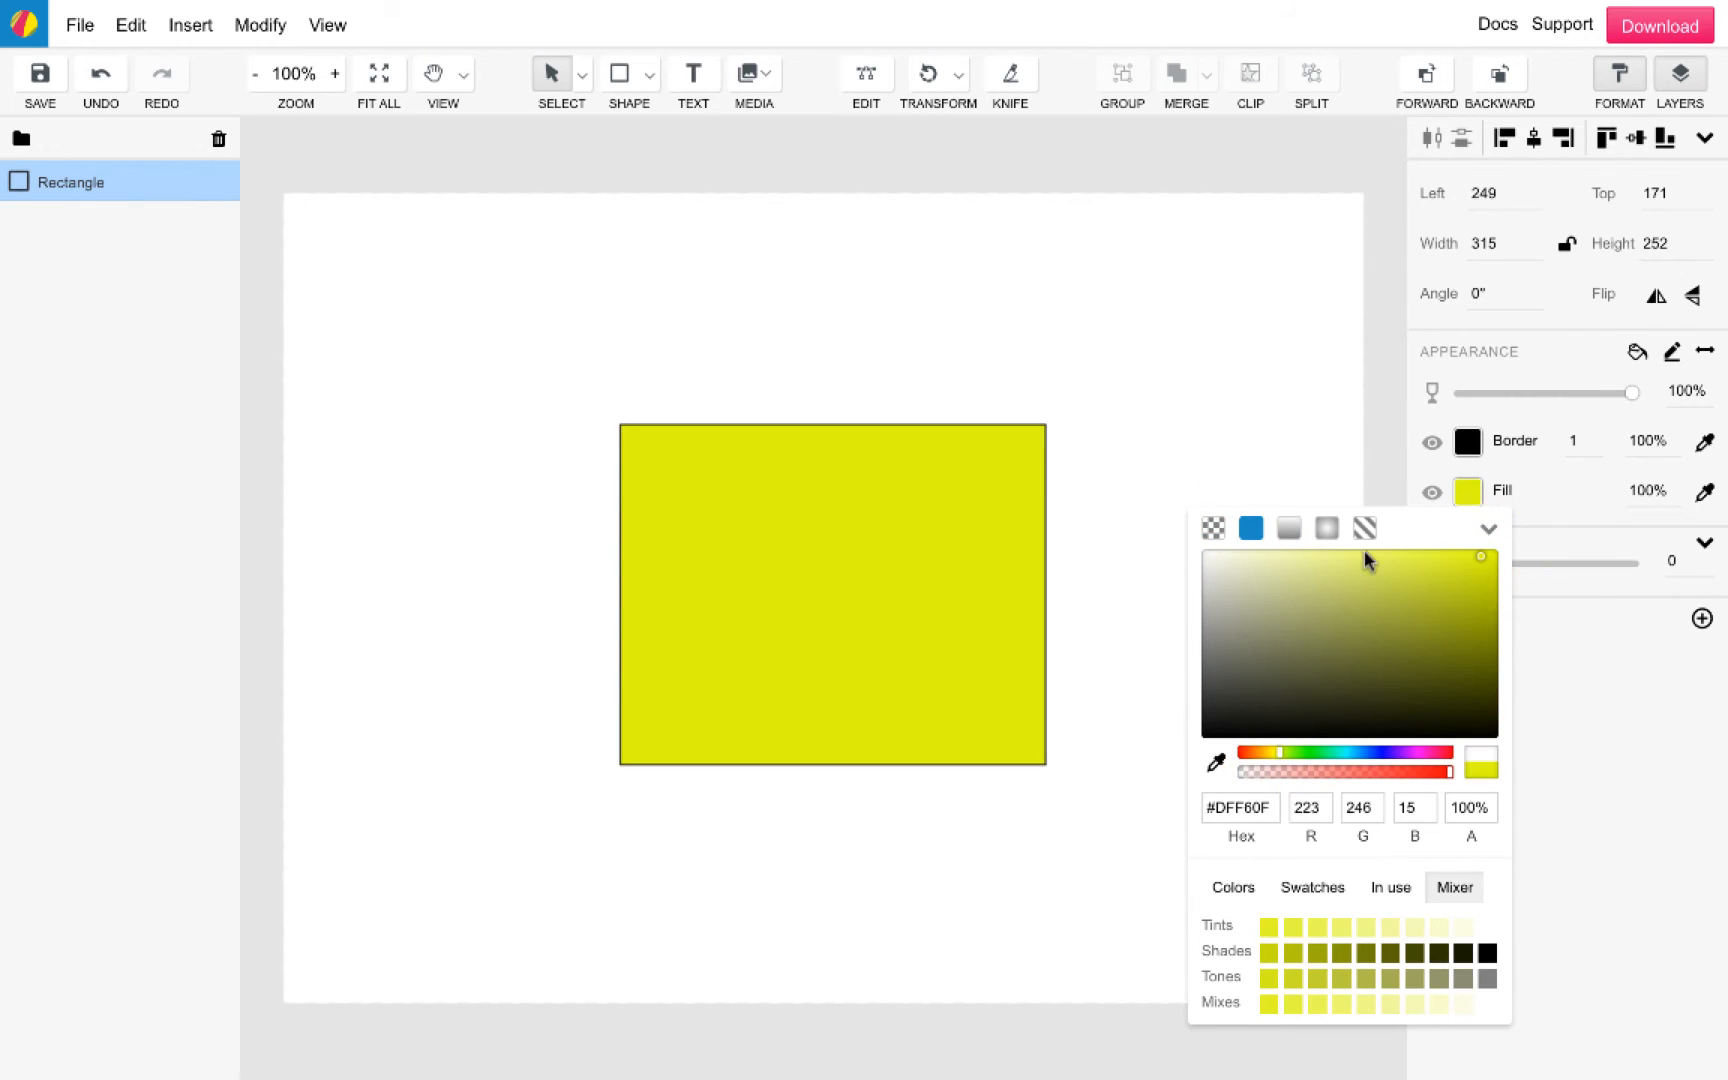
Step: Convert the fill to a linear gradient and set its end stop to olive #9AA442, starting from a color sampled on the rectangle
click(1289, 528)
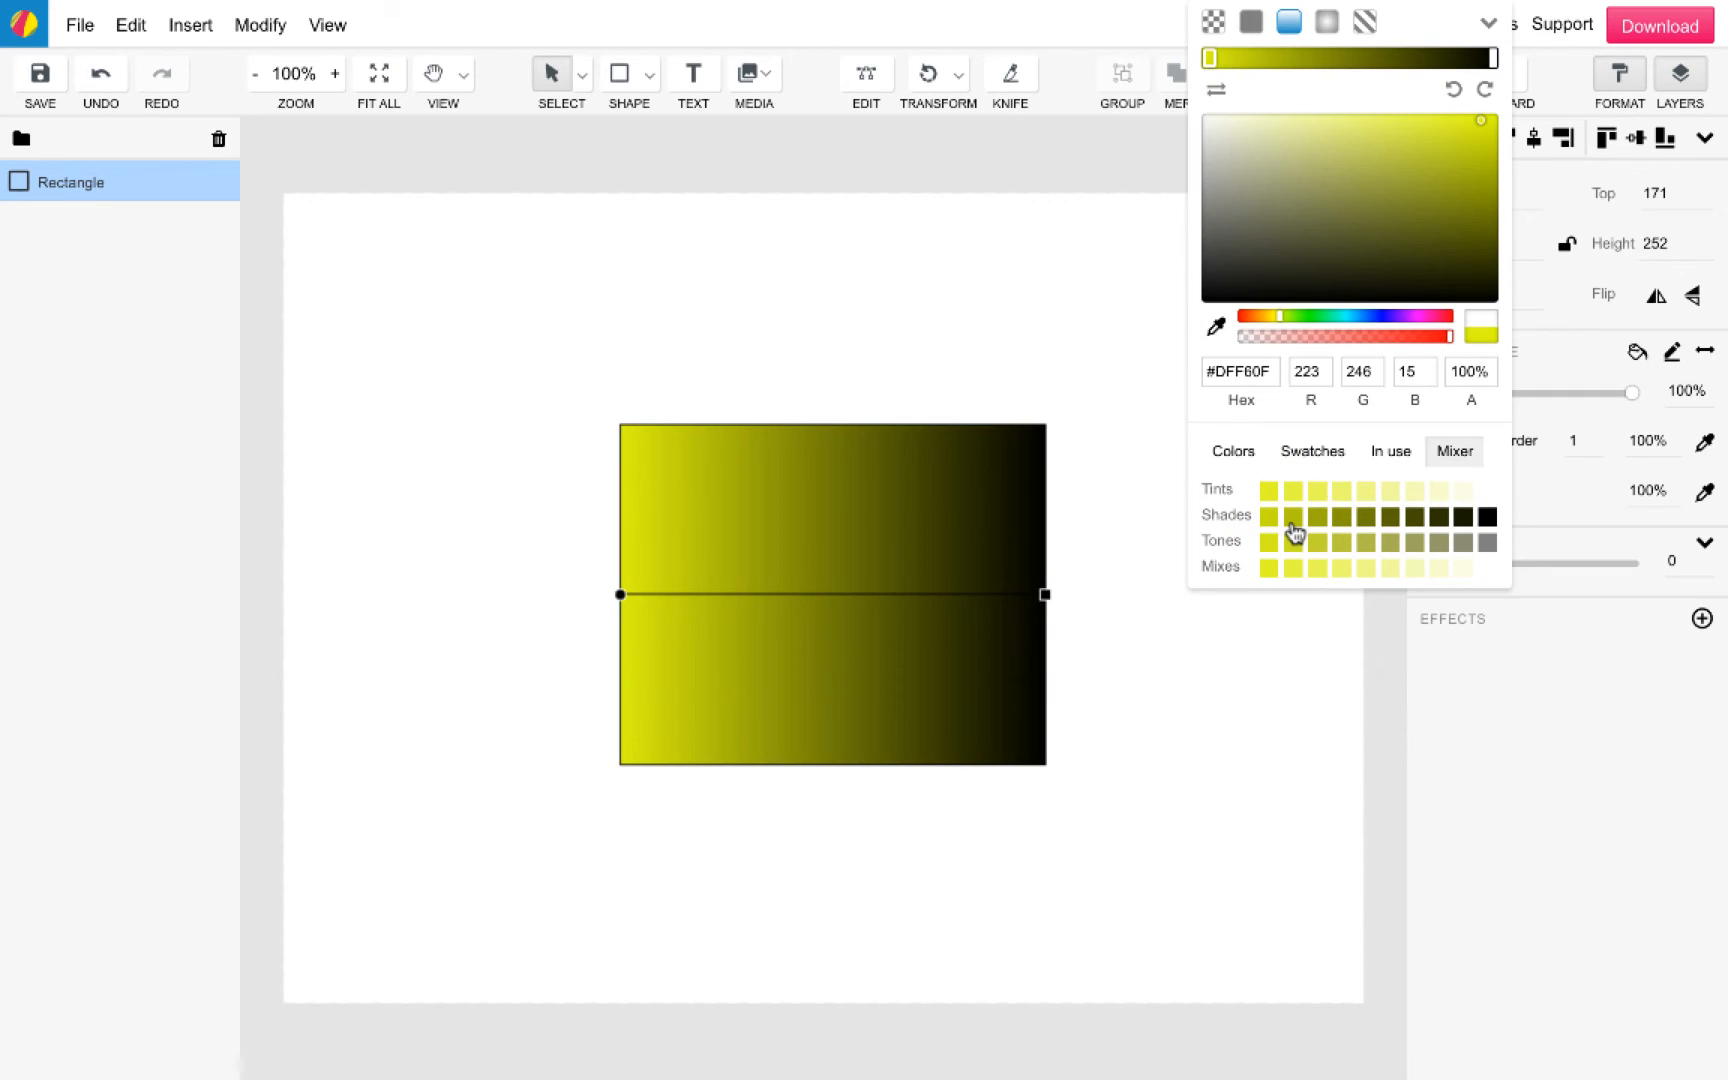
click(1493, 58)
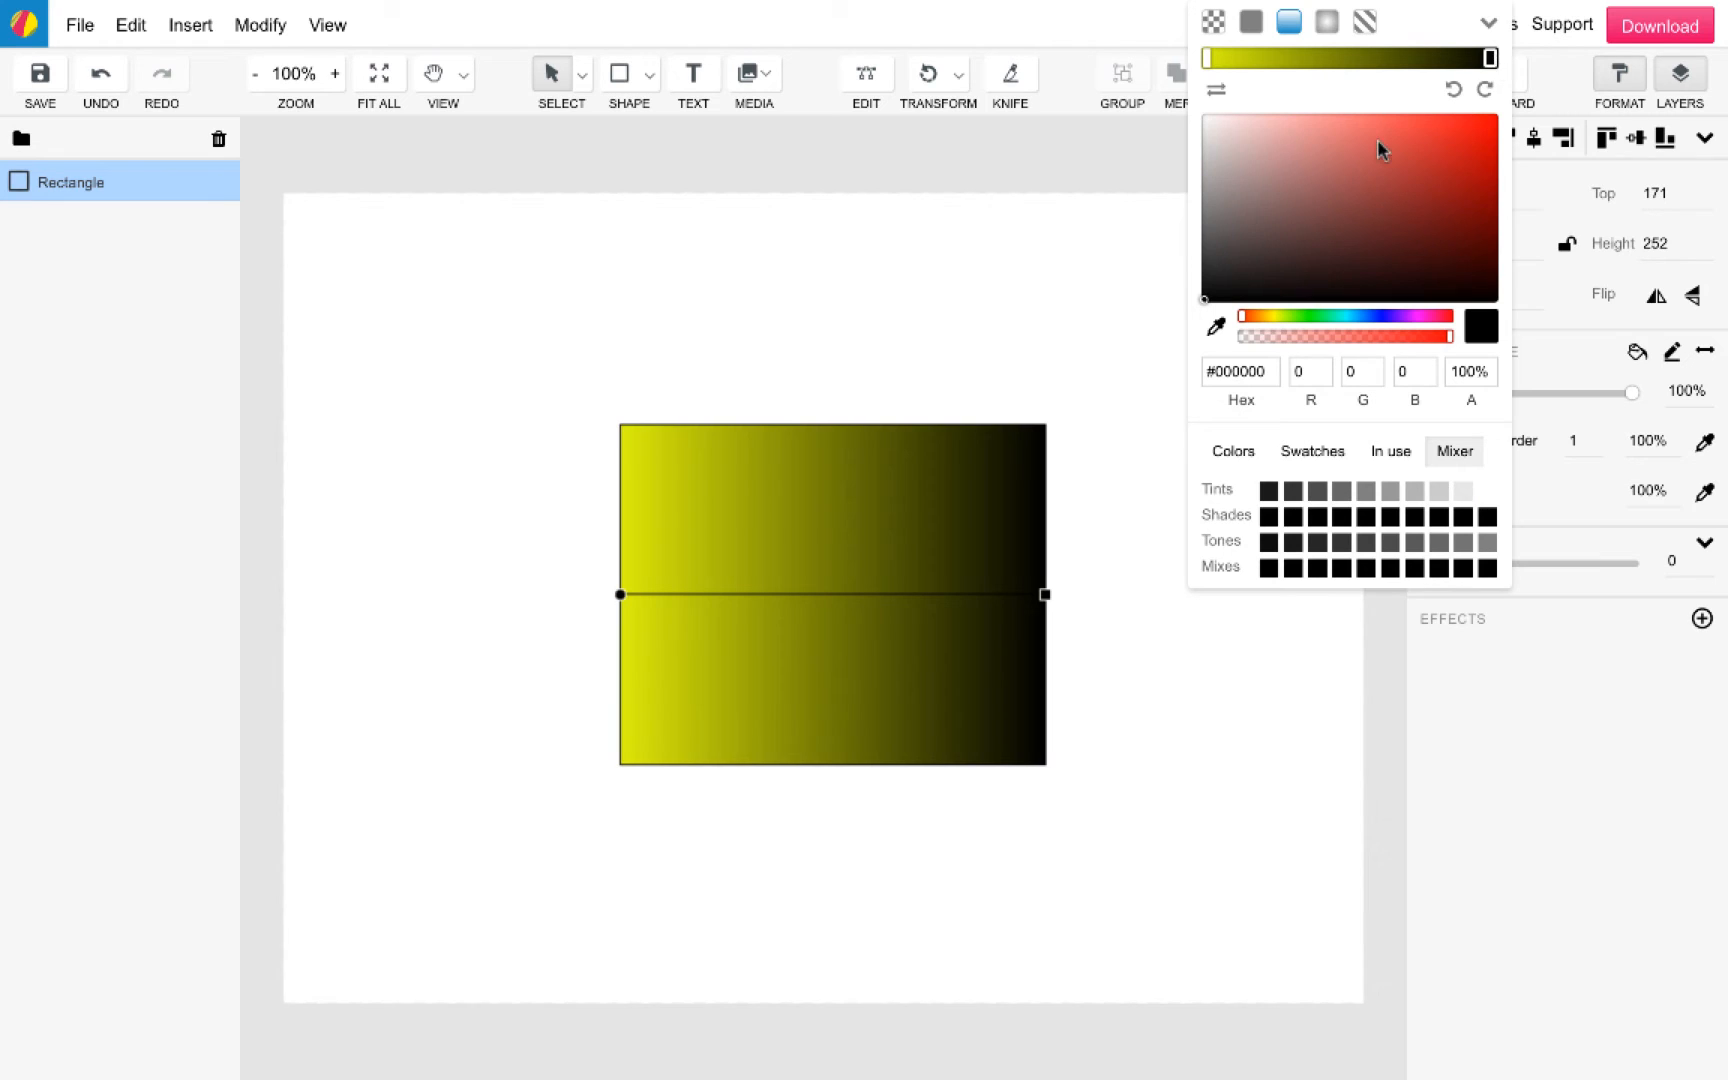
click(1216, 326)
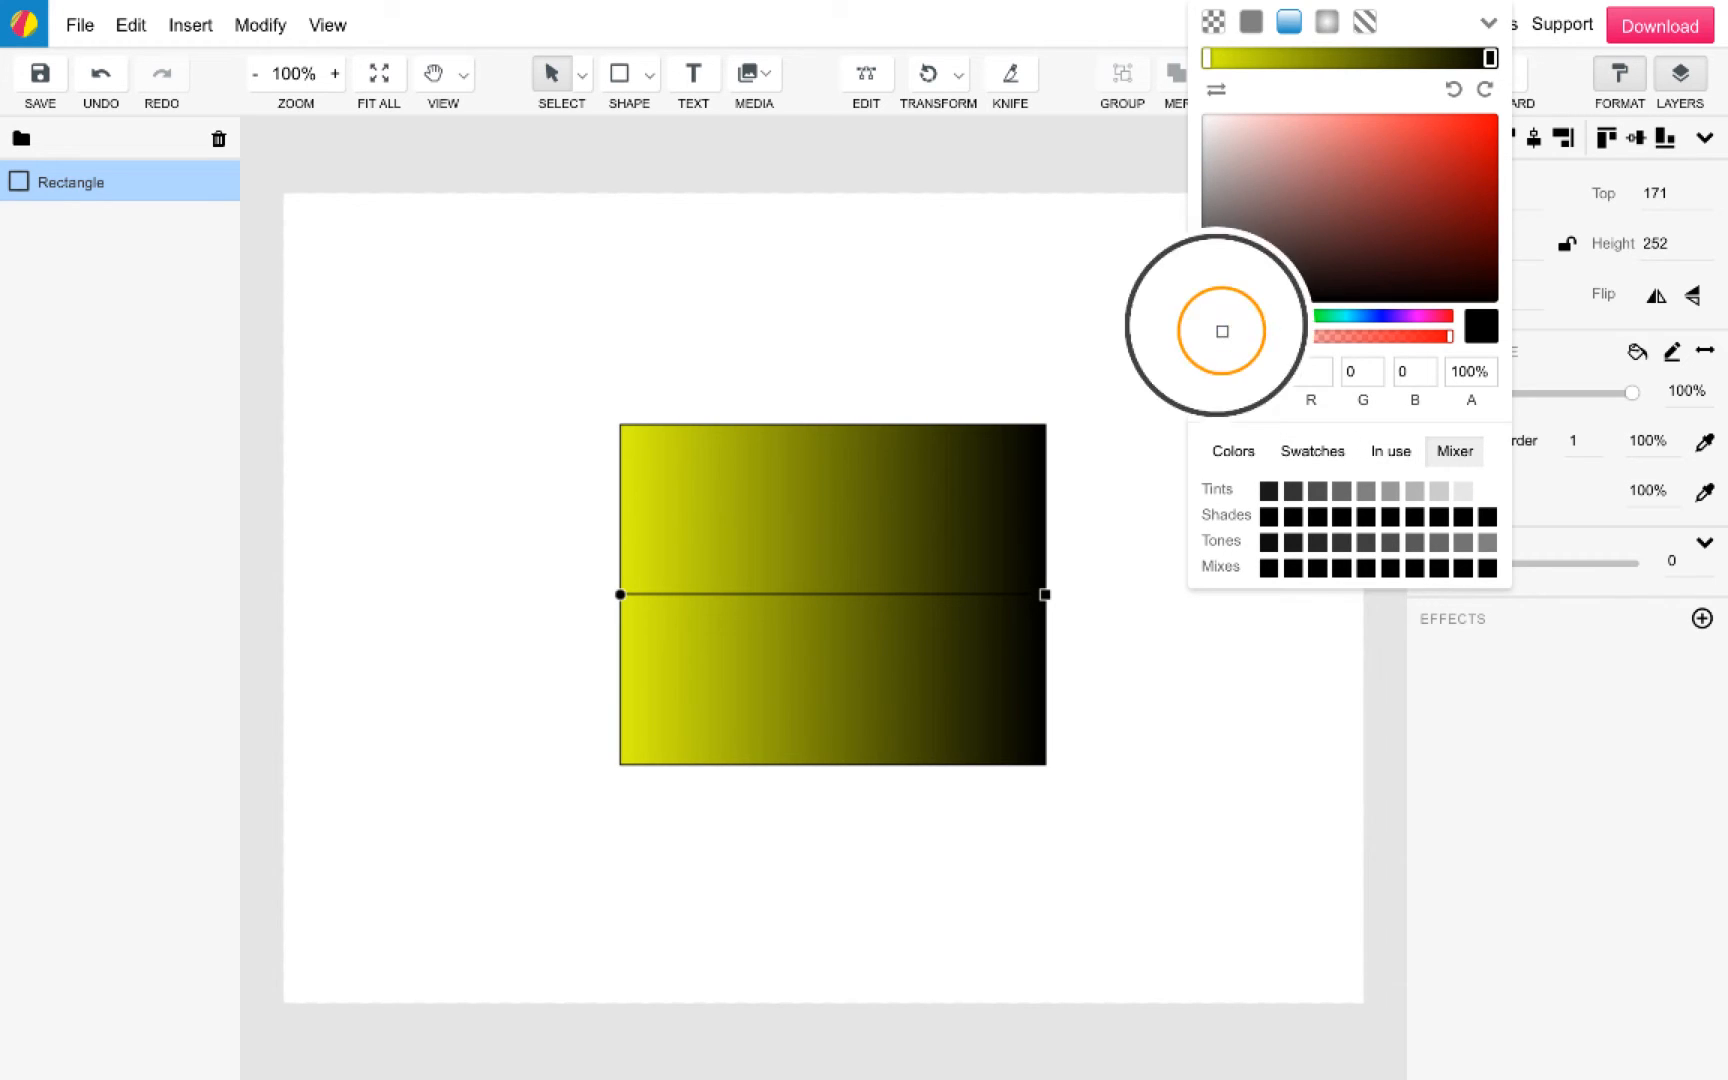
click(687, 588)
click(1431, 166)
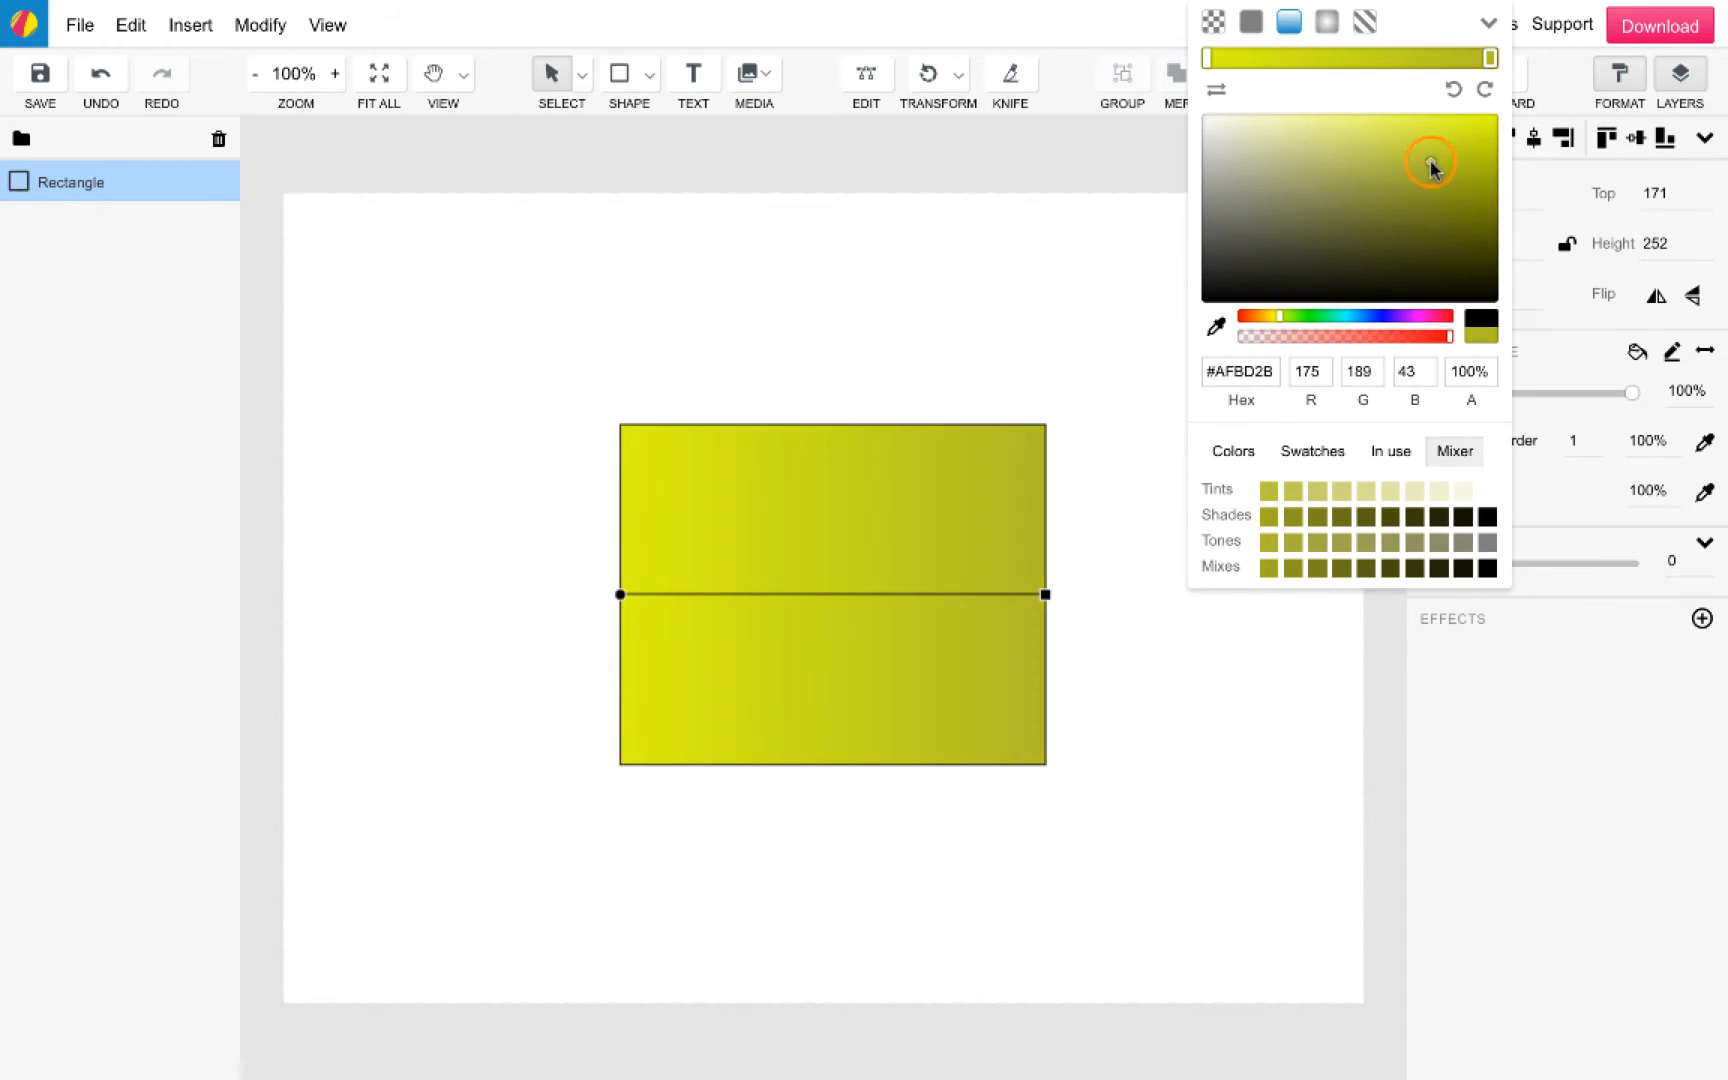
click(1346, 213)
click(1380, 181)
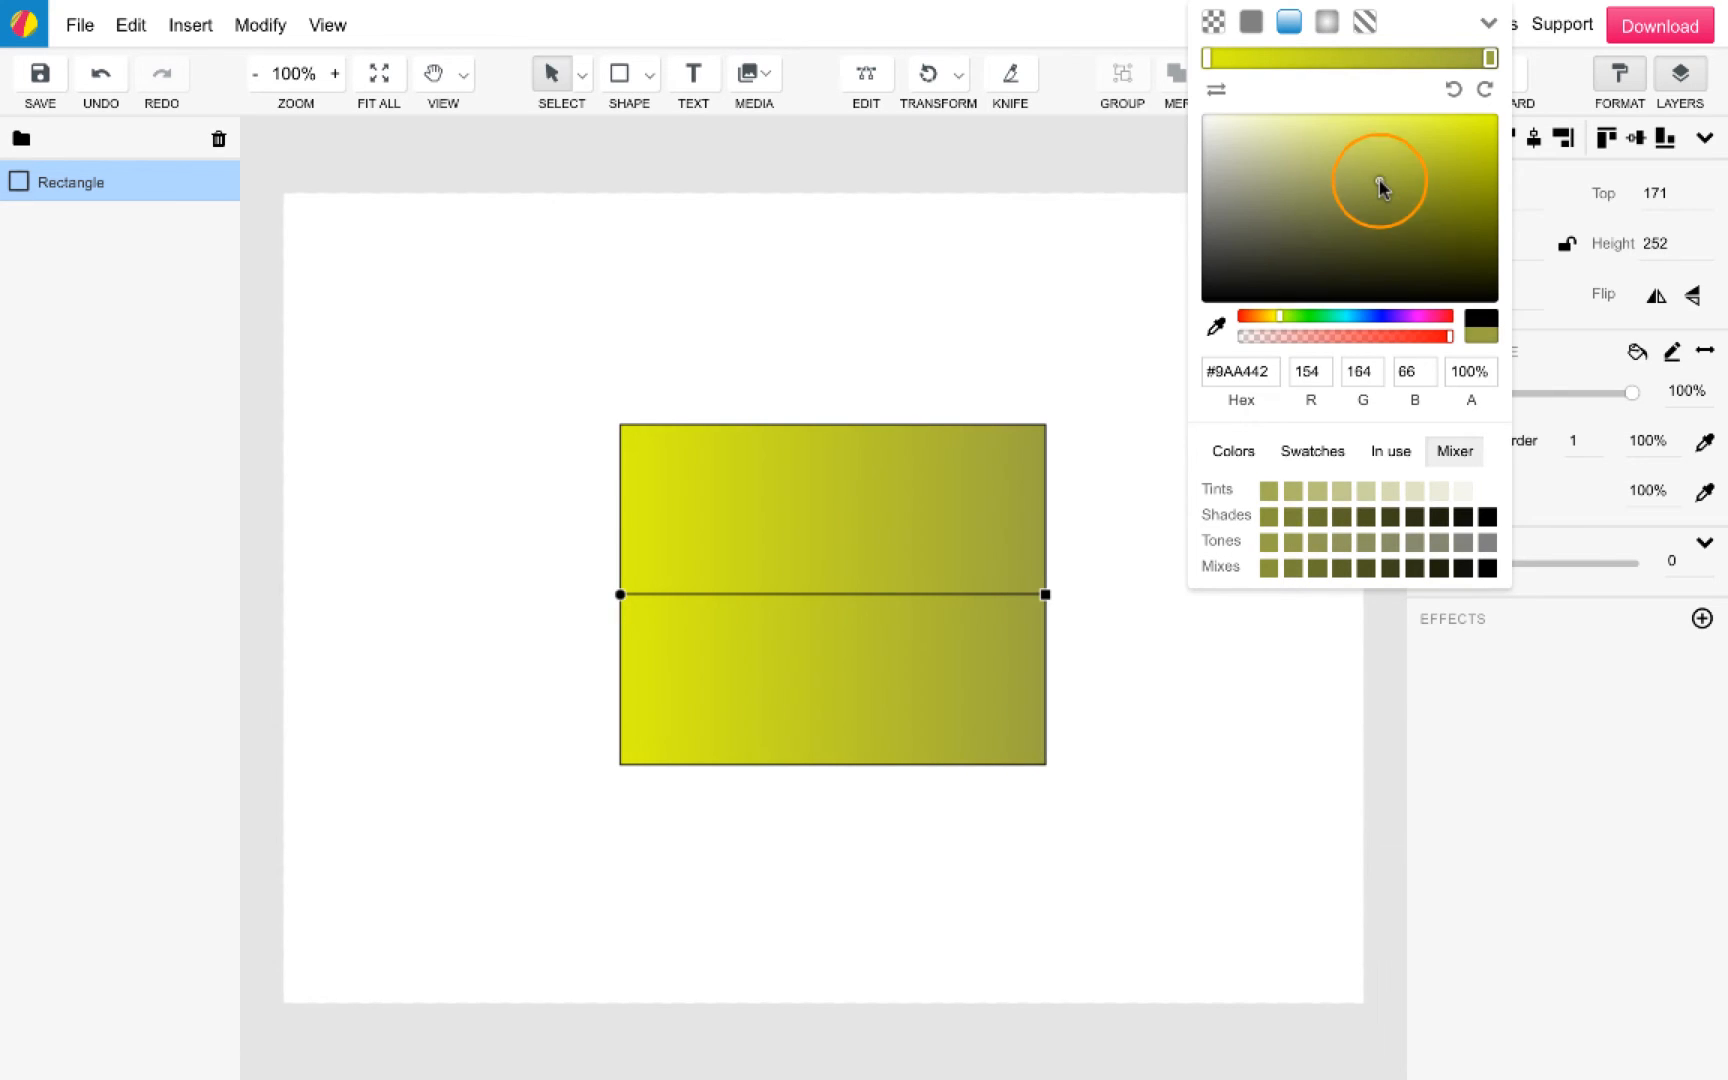
Step: Add a color stop near the middle of the gradient and set it to pale yellow #DEE977
click(1358, 60)
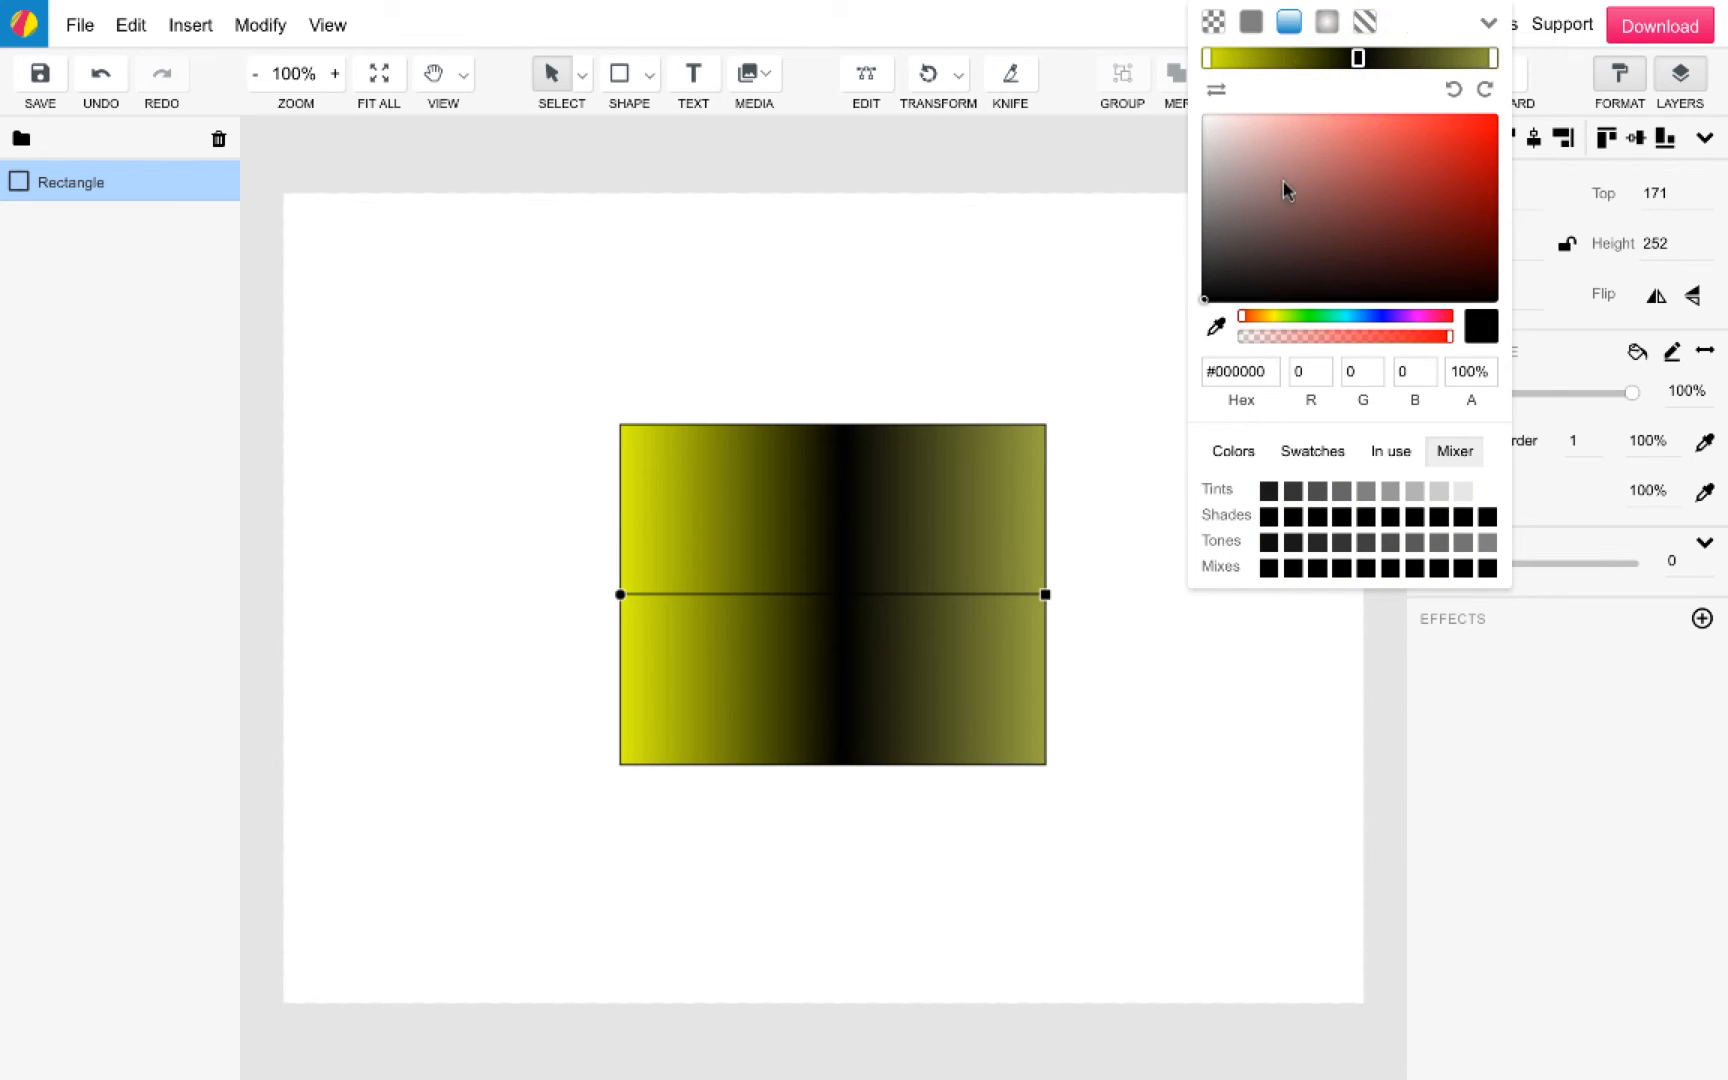
click(1215, 328)
click(652, 519)
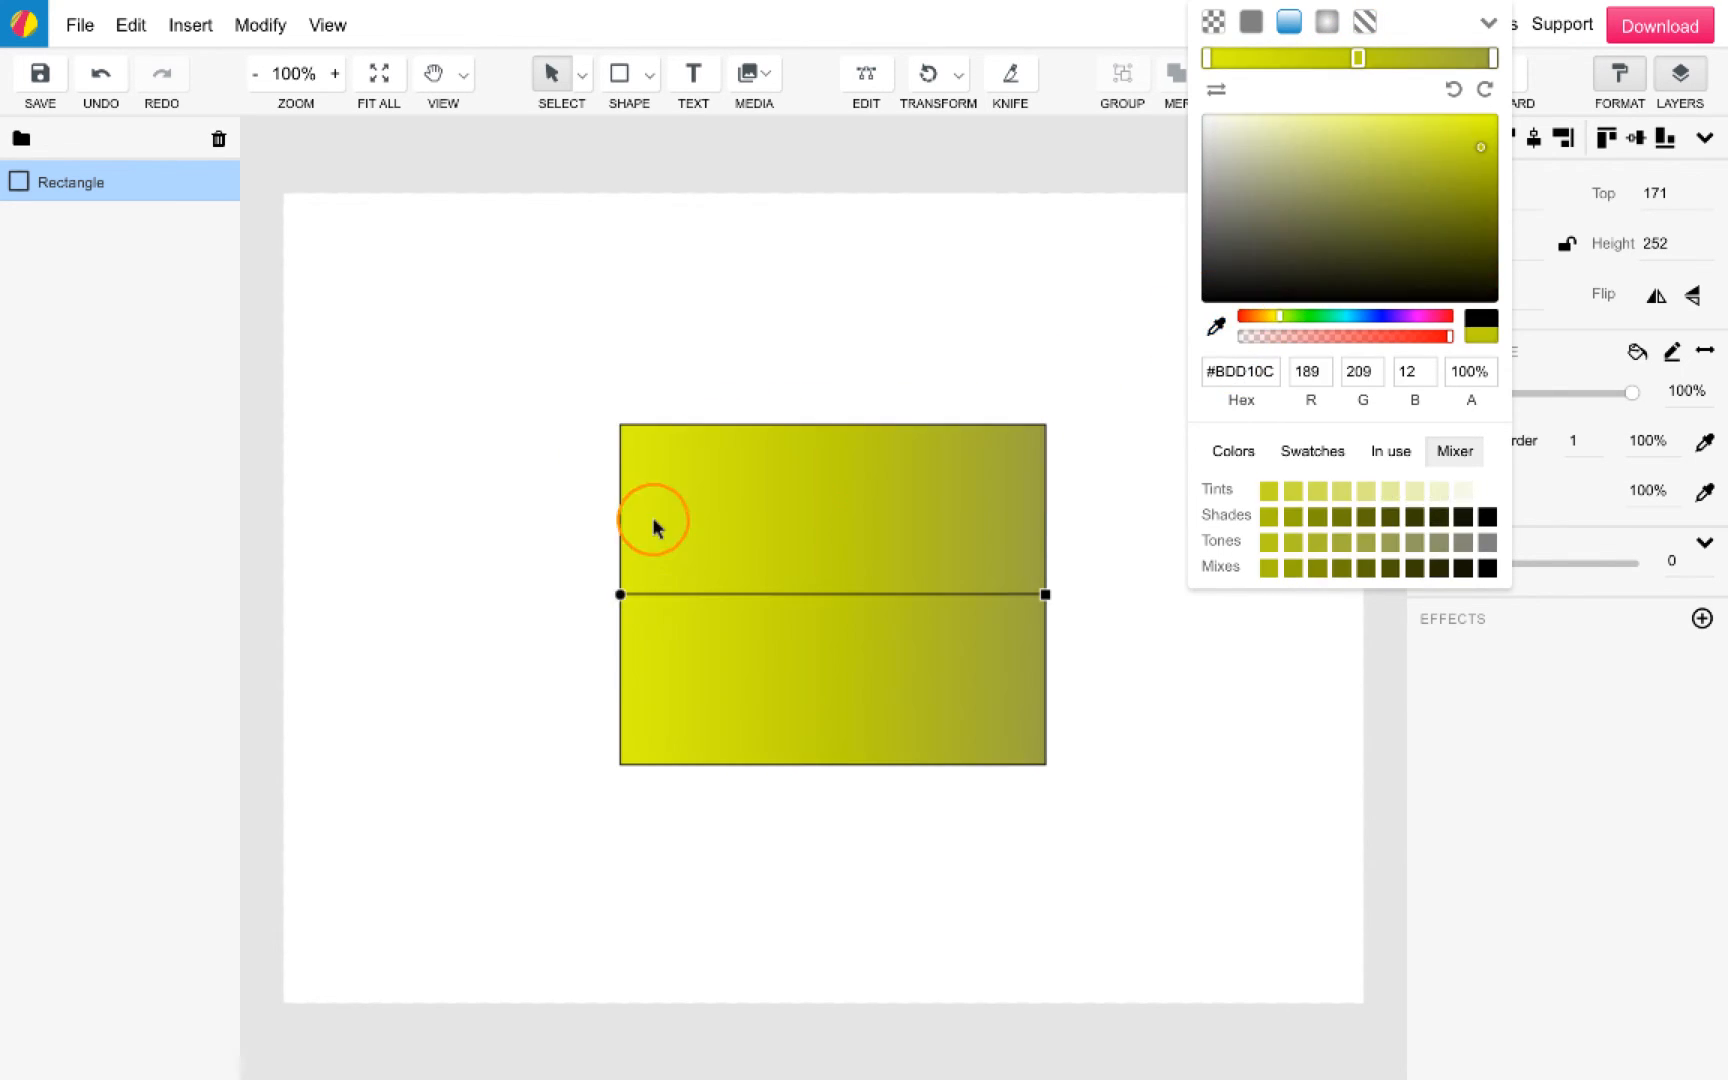
click(1367, 172)
click(1284, 128)
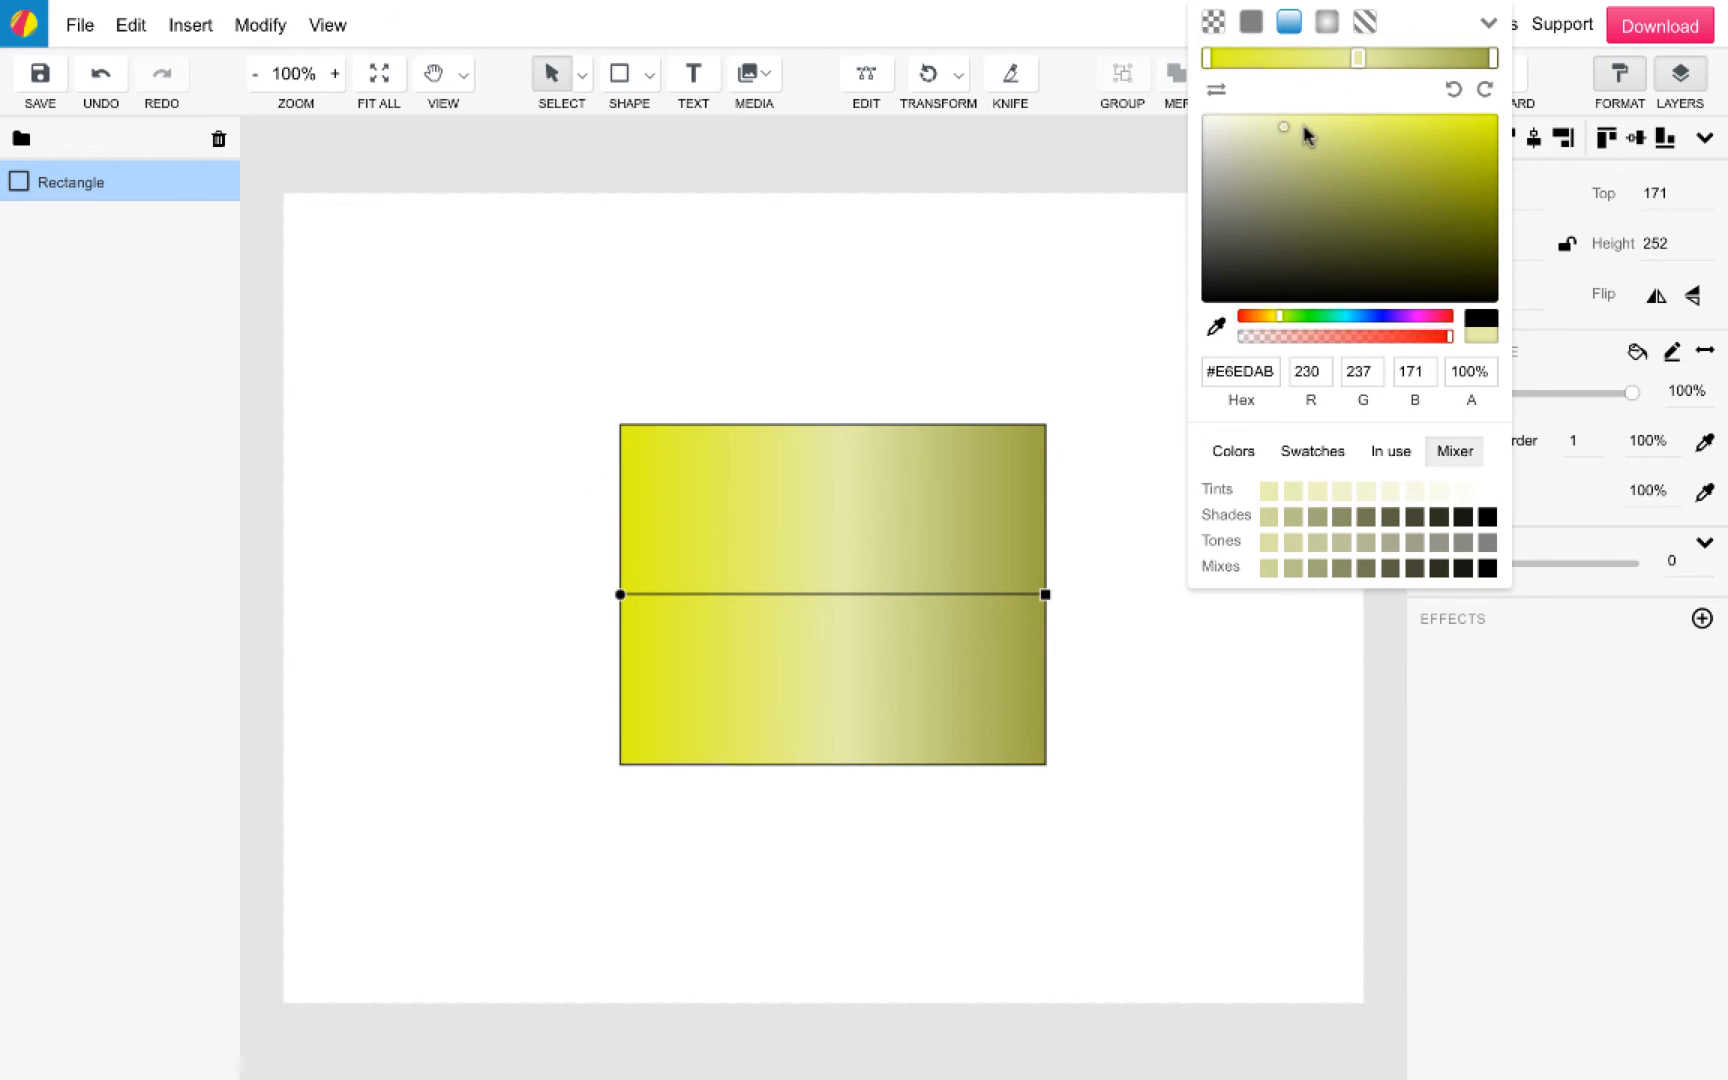
click(1332, 128)
click(1382, 129)
click(1347, 130)
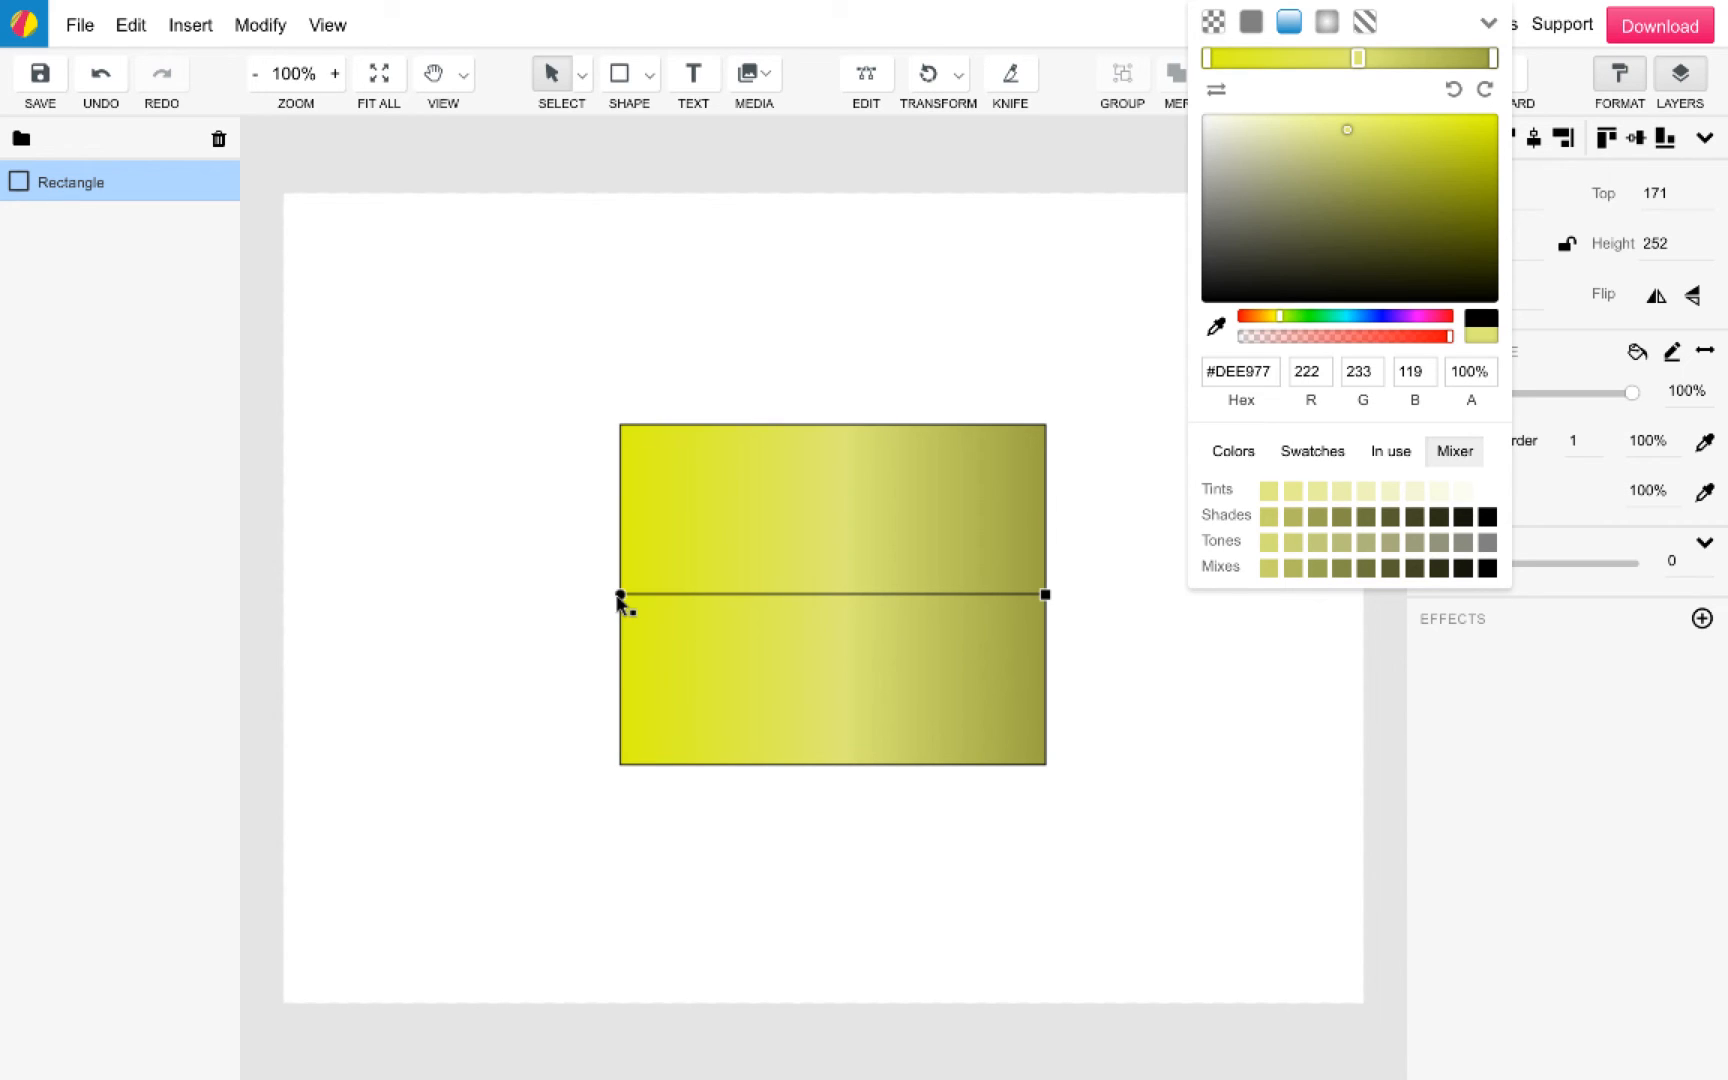
Step: Angle the linear gradient diagonally, from the rectangle's upper left to a point beyond its lower-right corner
drag(620, 598, 636, 540)
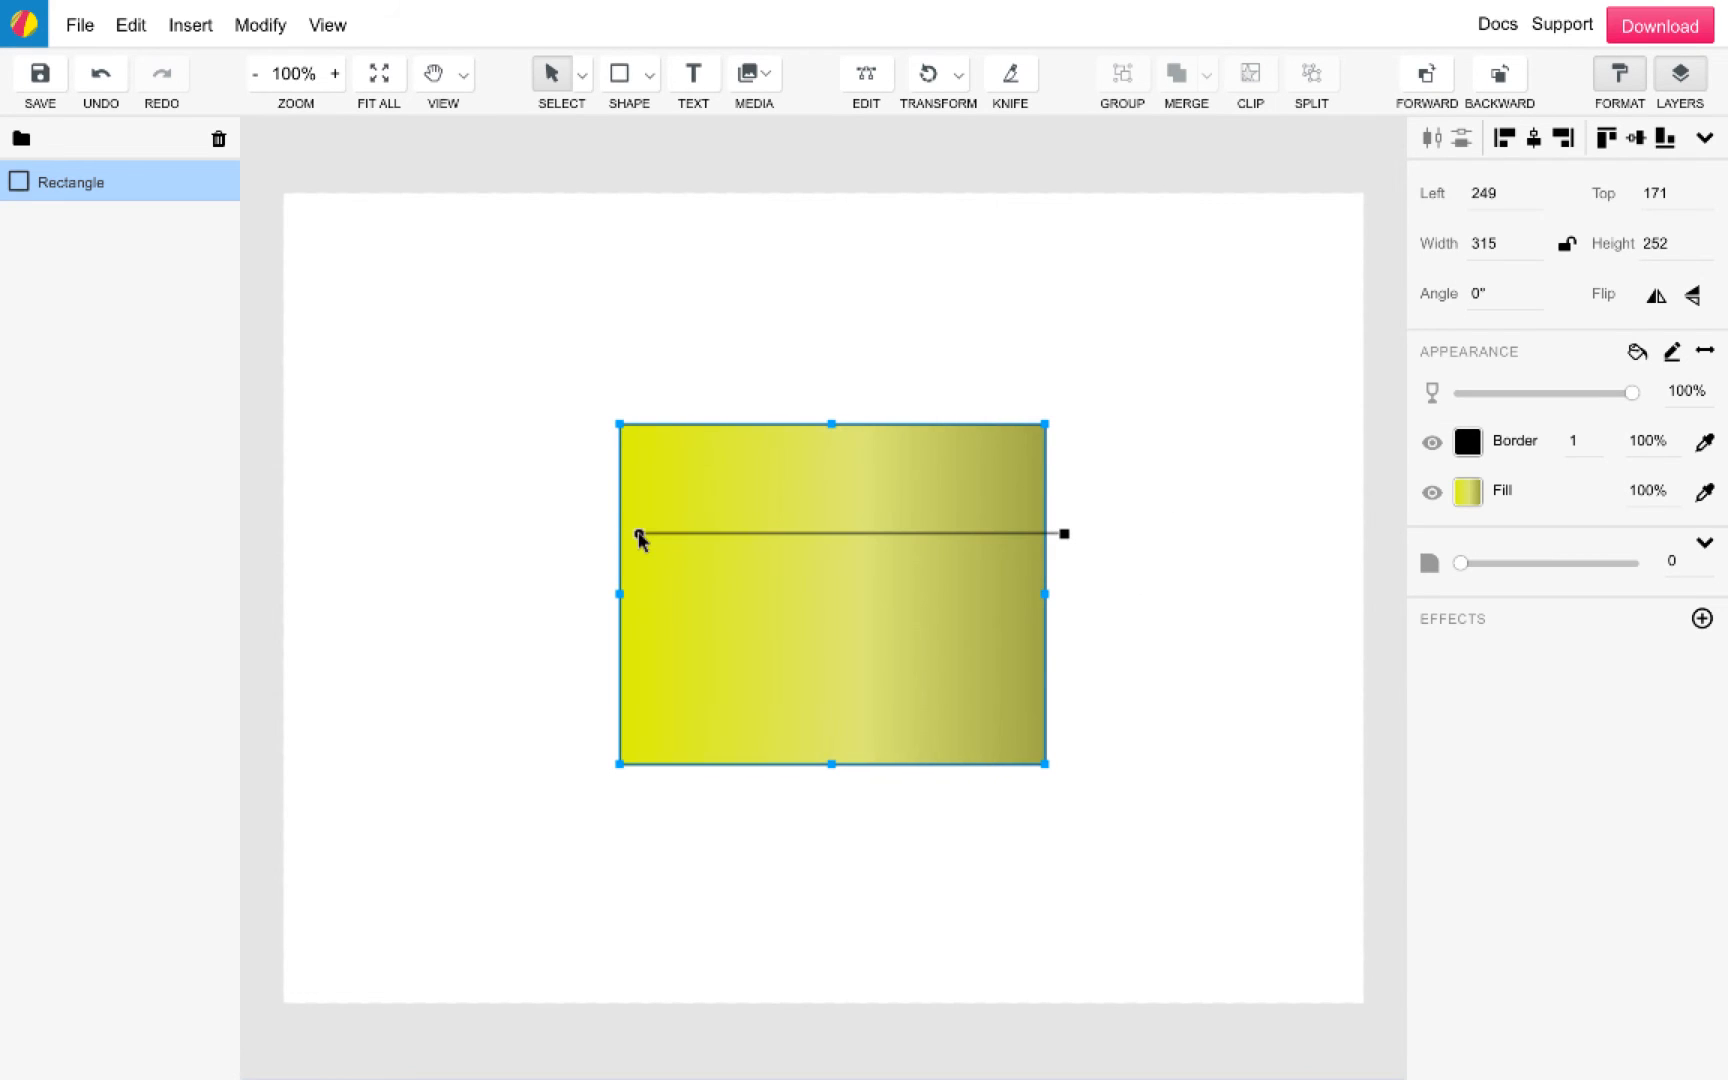
drag(1068, 536, 1172, 790)
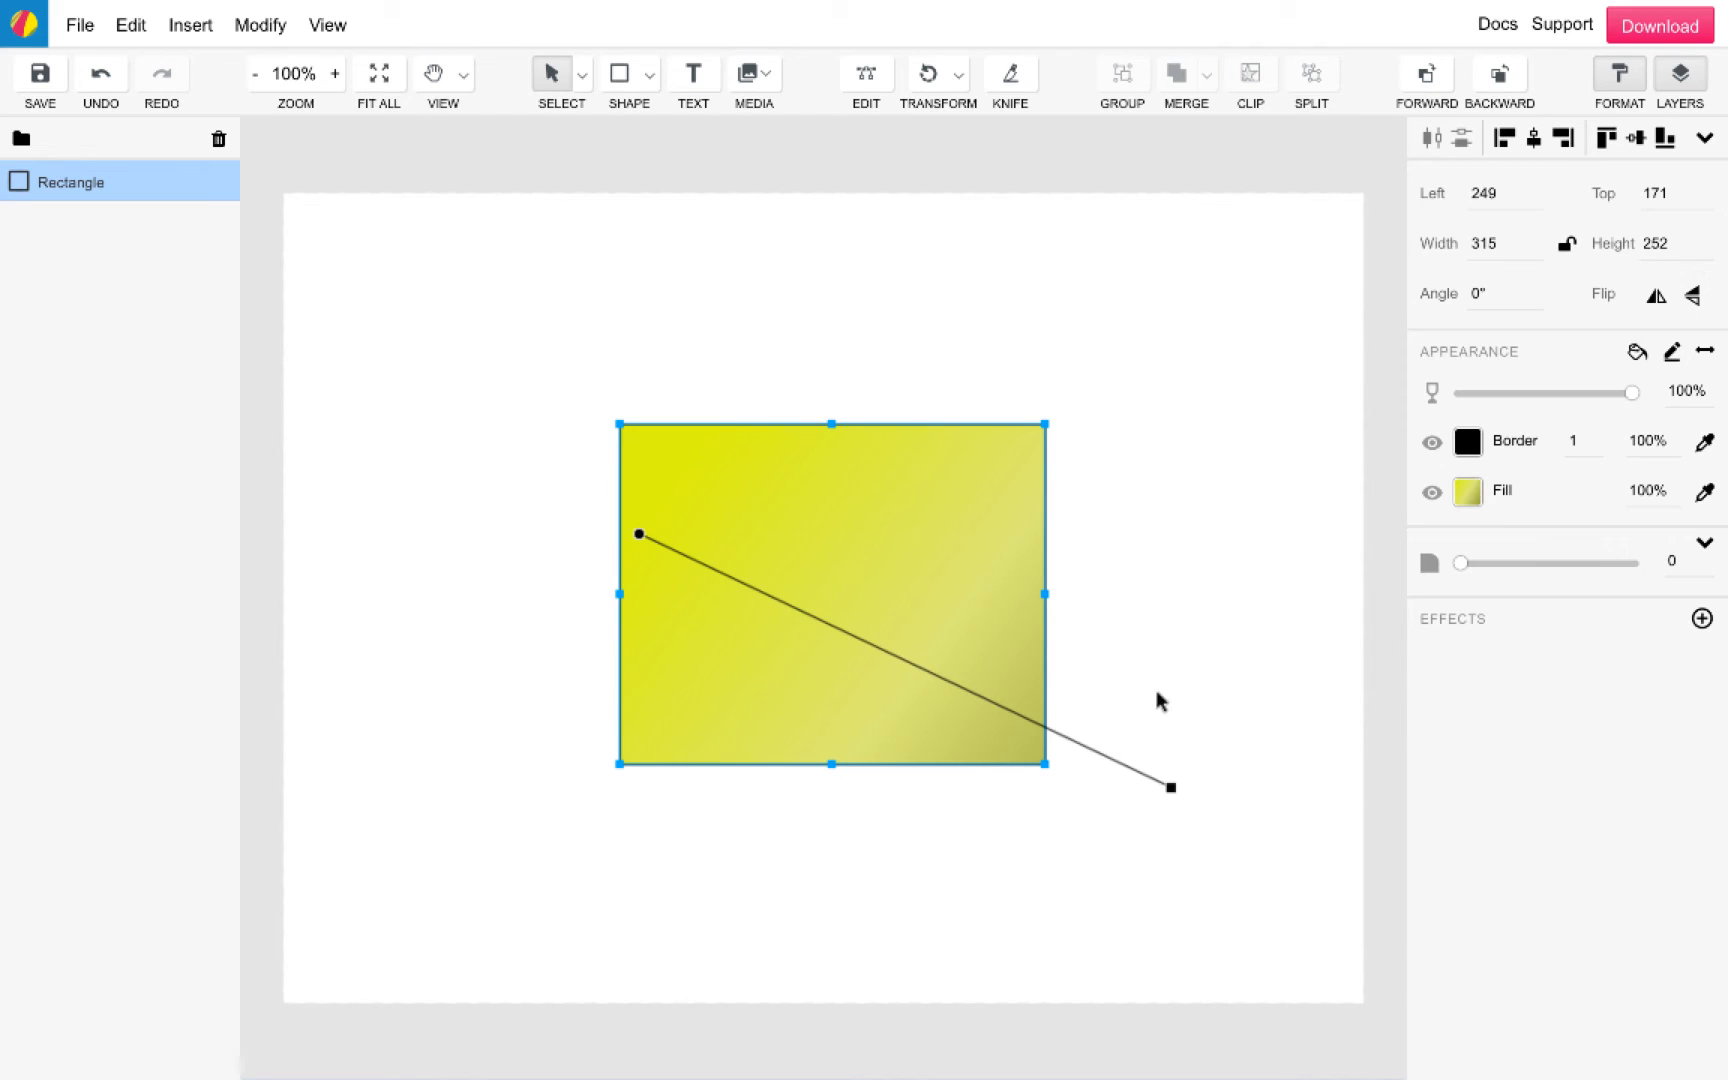
Step: Rotate the rectangle's linear gradient counterclockwise three times and reverse its color order twice
click(1474, 495)
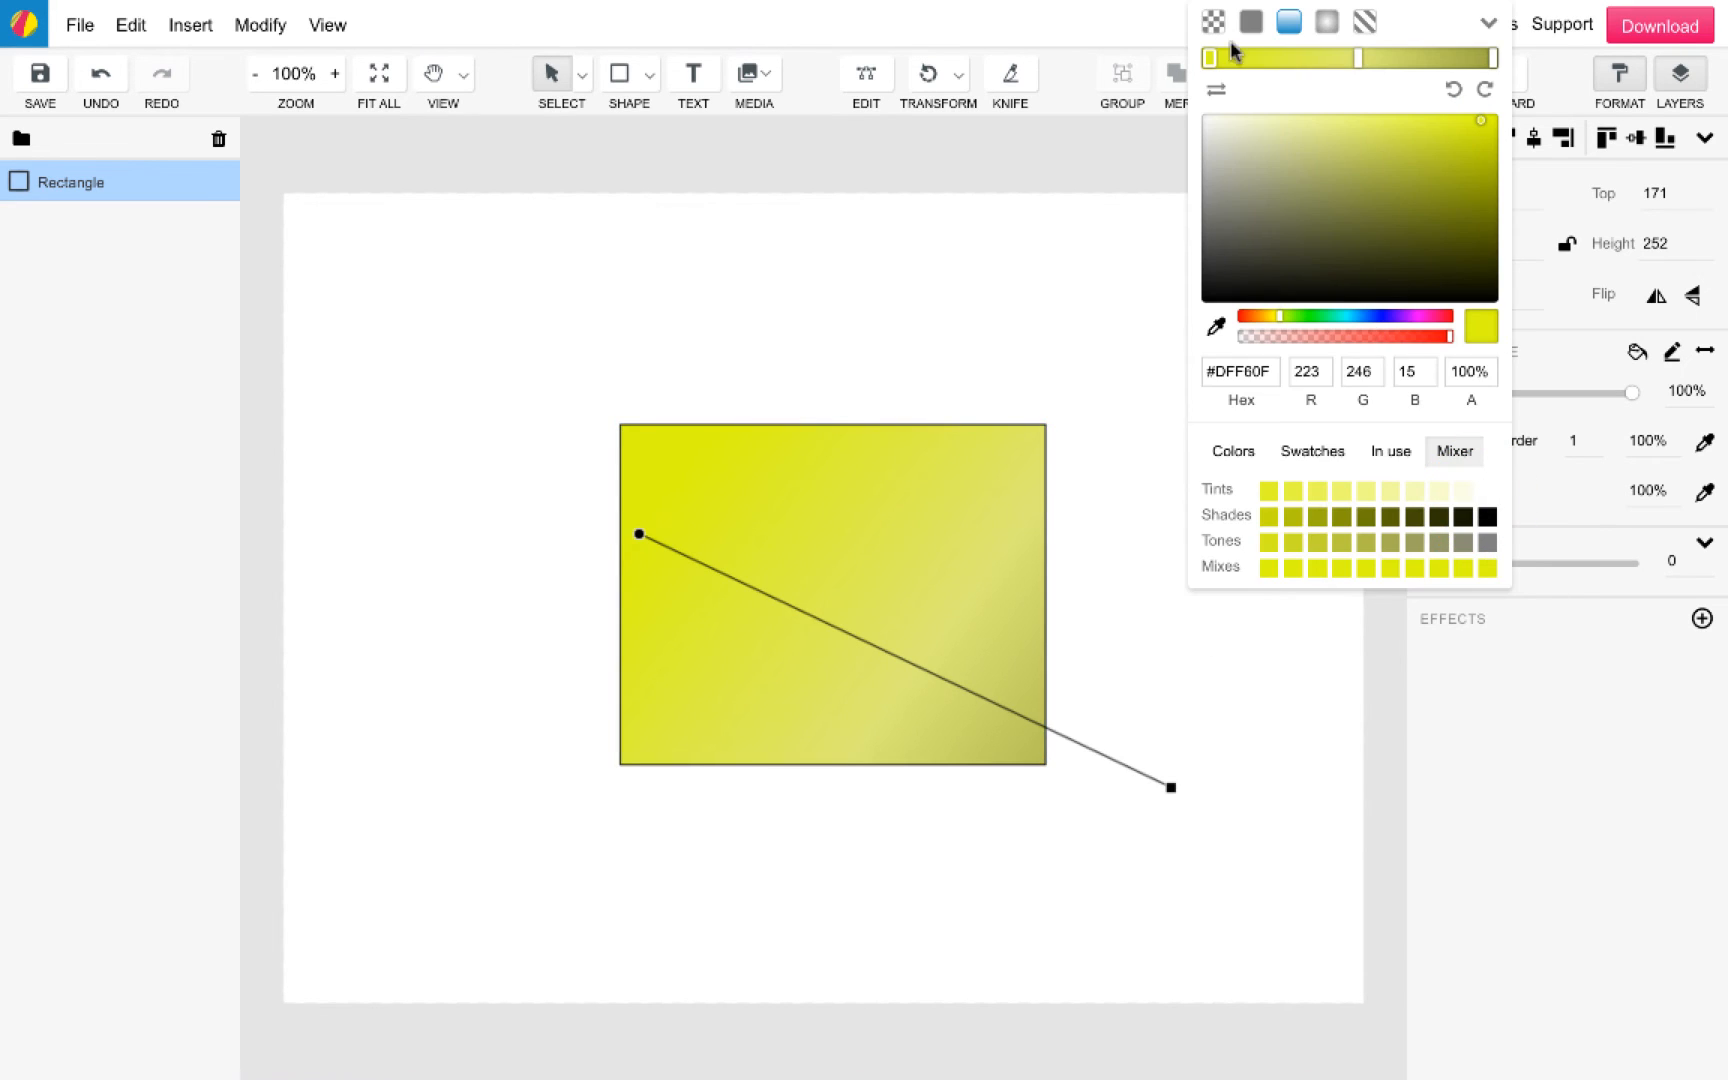
click(1455, 90)
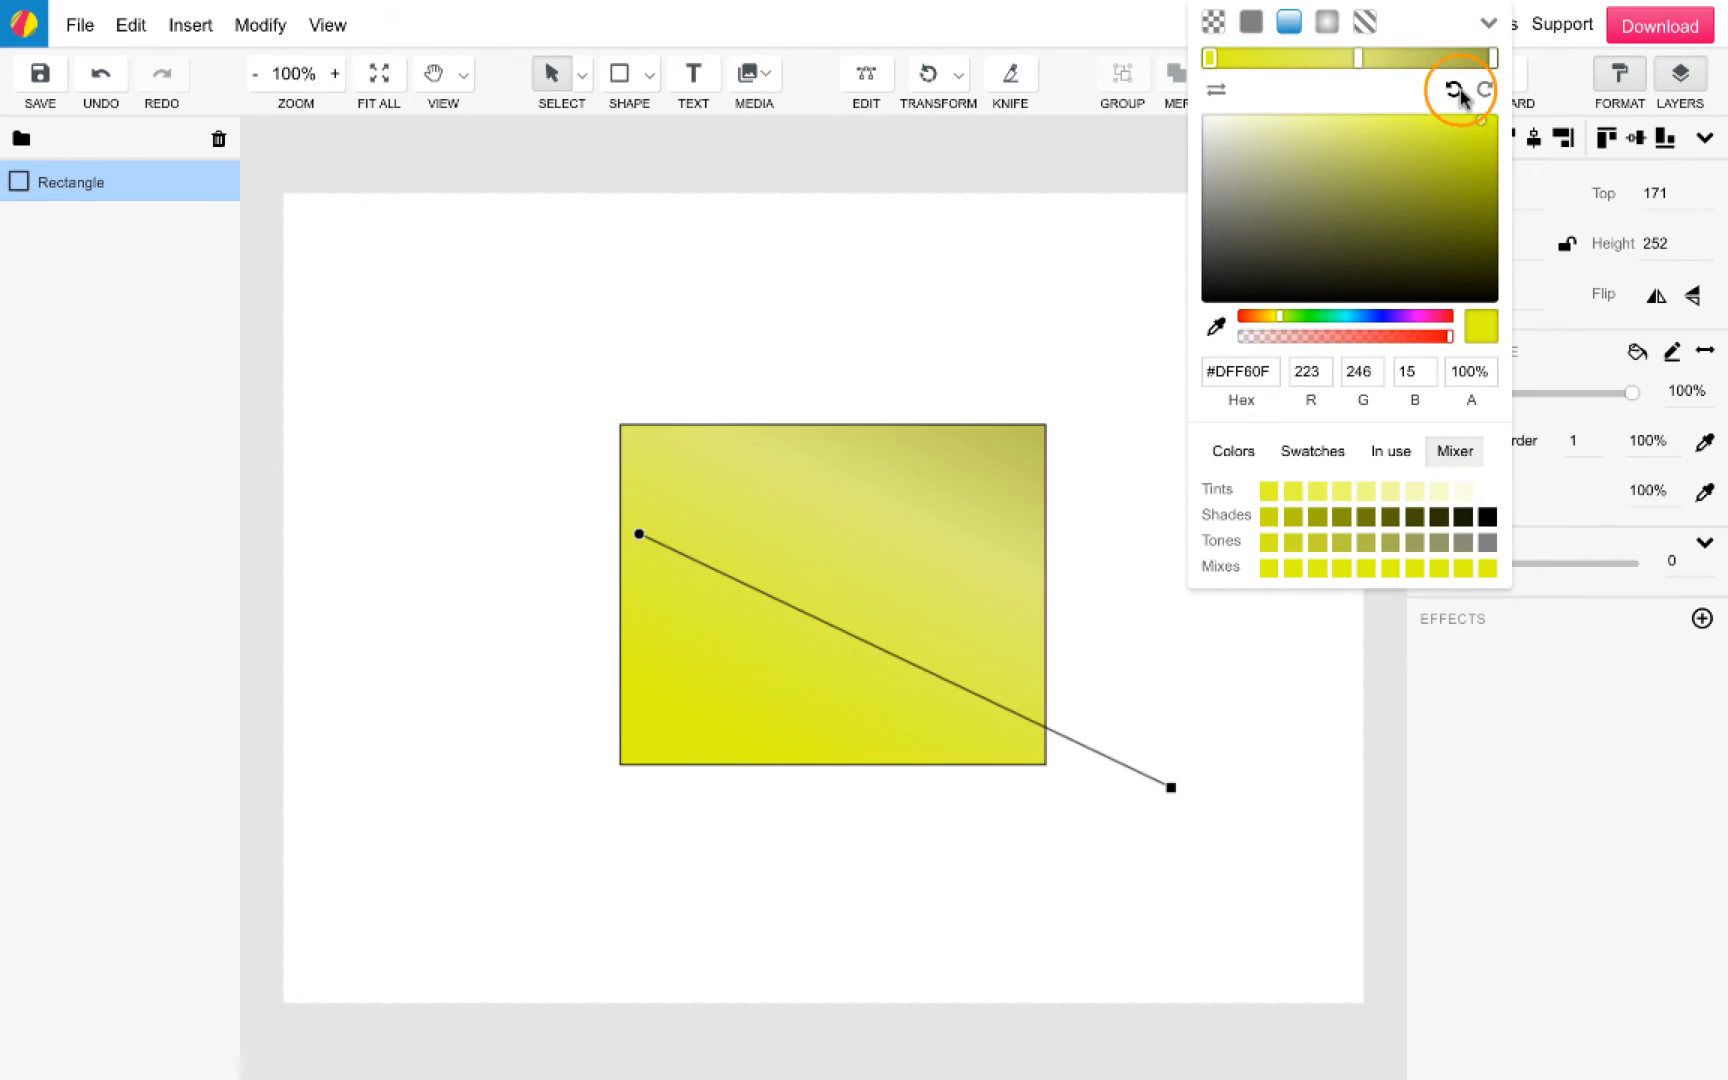
click(1455, 90)
click(1454, 91)
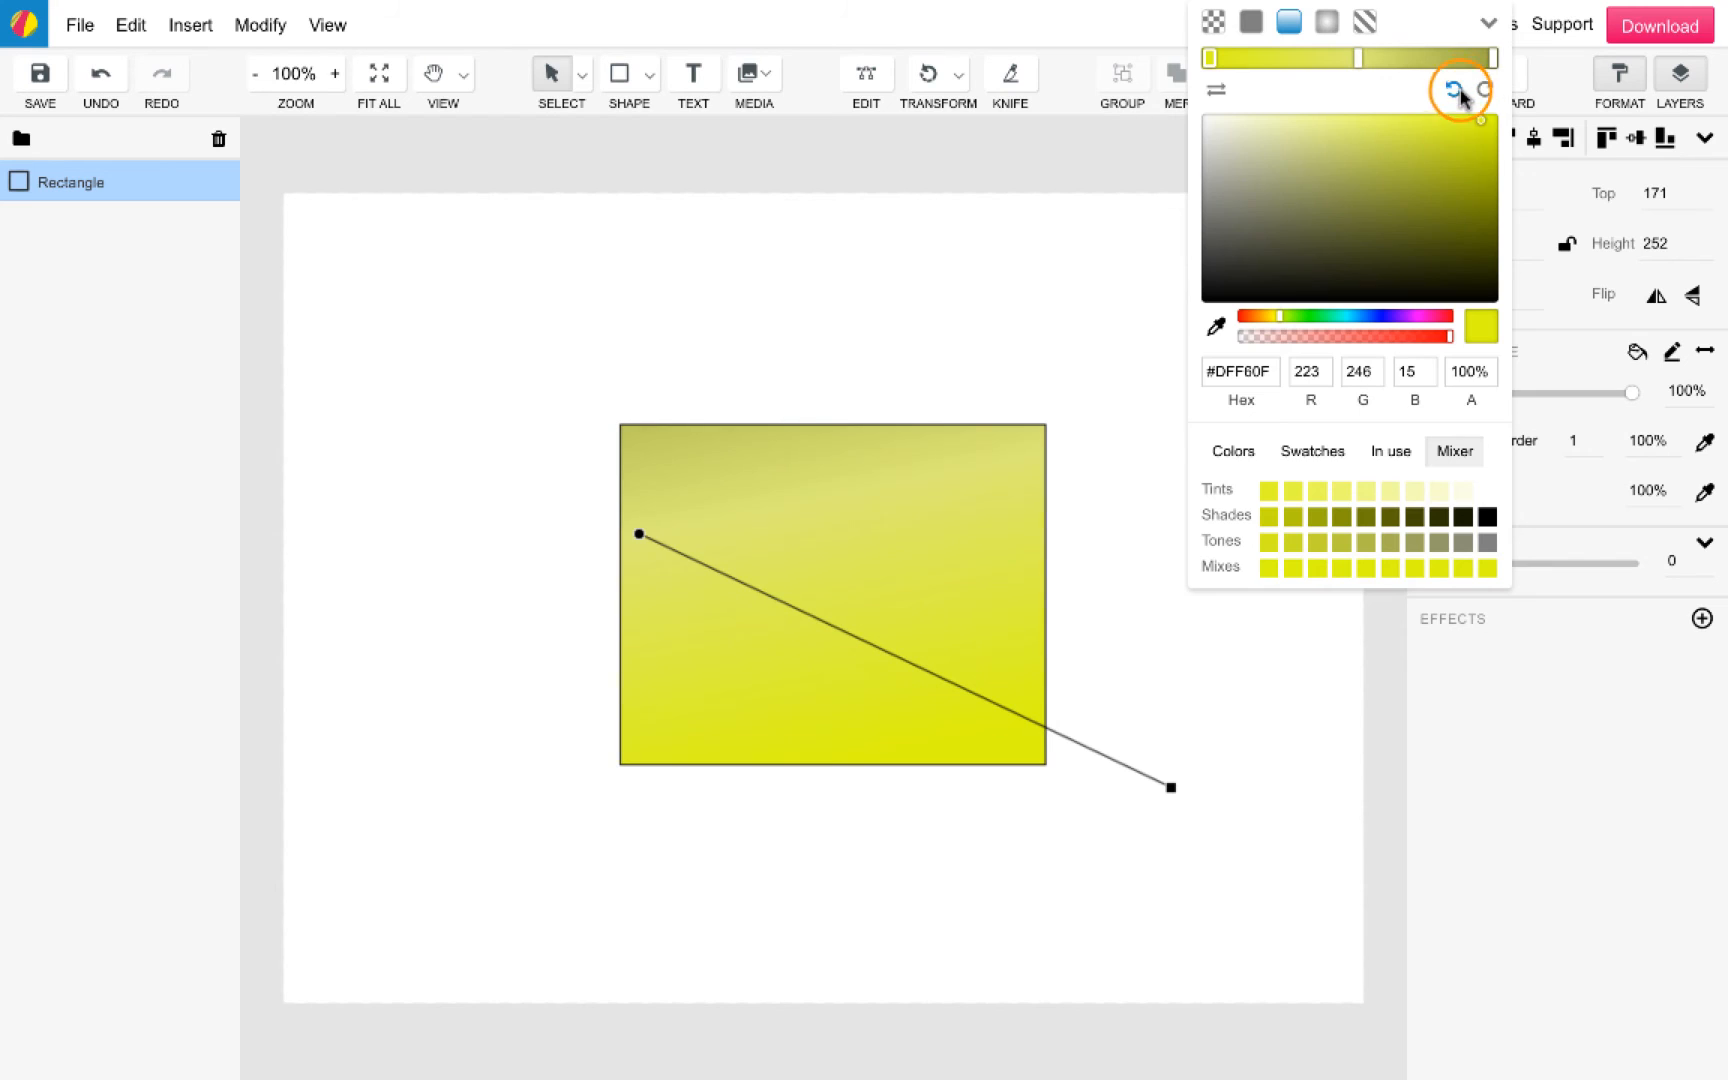
click(1216, 90)
click(1216, 90)
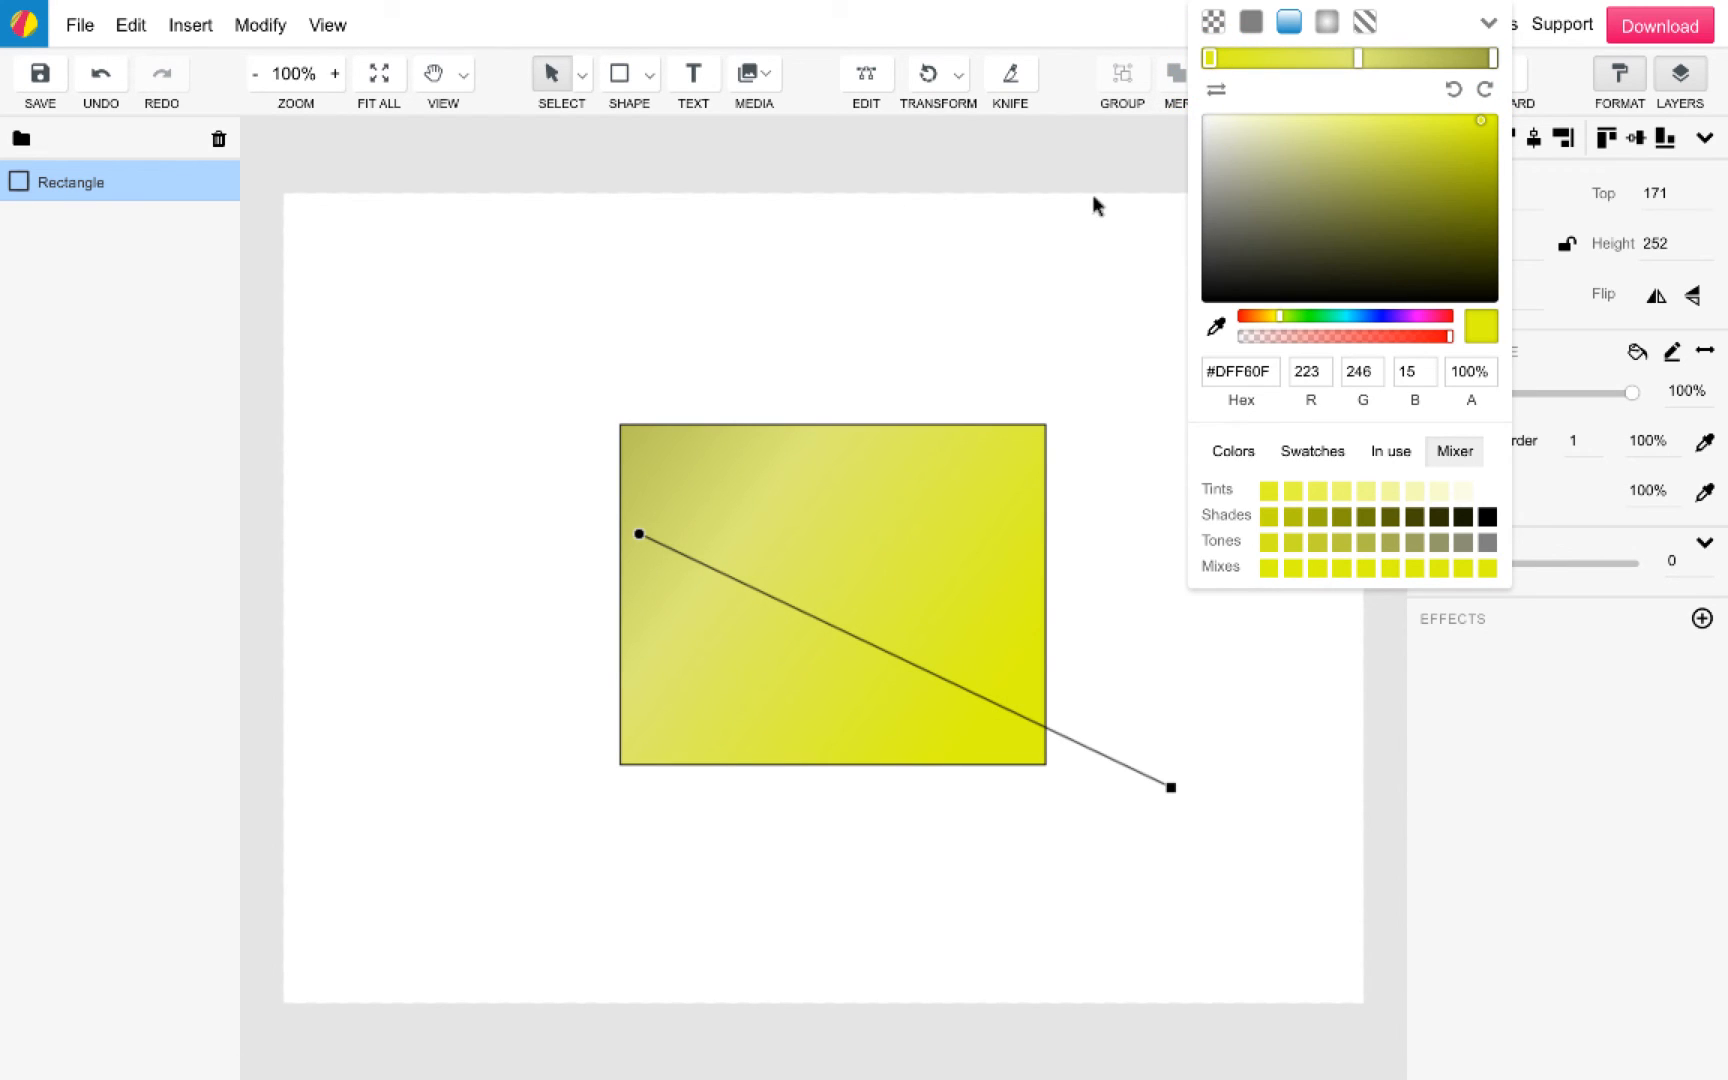
Step: Switch the fill to a radial gradient, move its focal point upward, and stretch both radius handles beyond the rectangle's top and right edges
click(1326, 22)
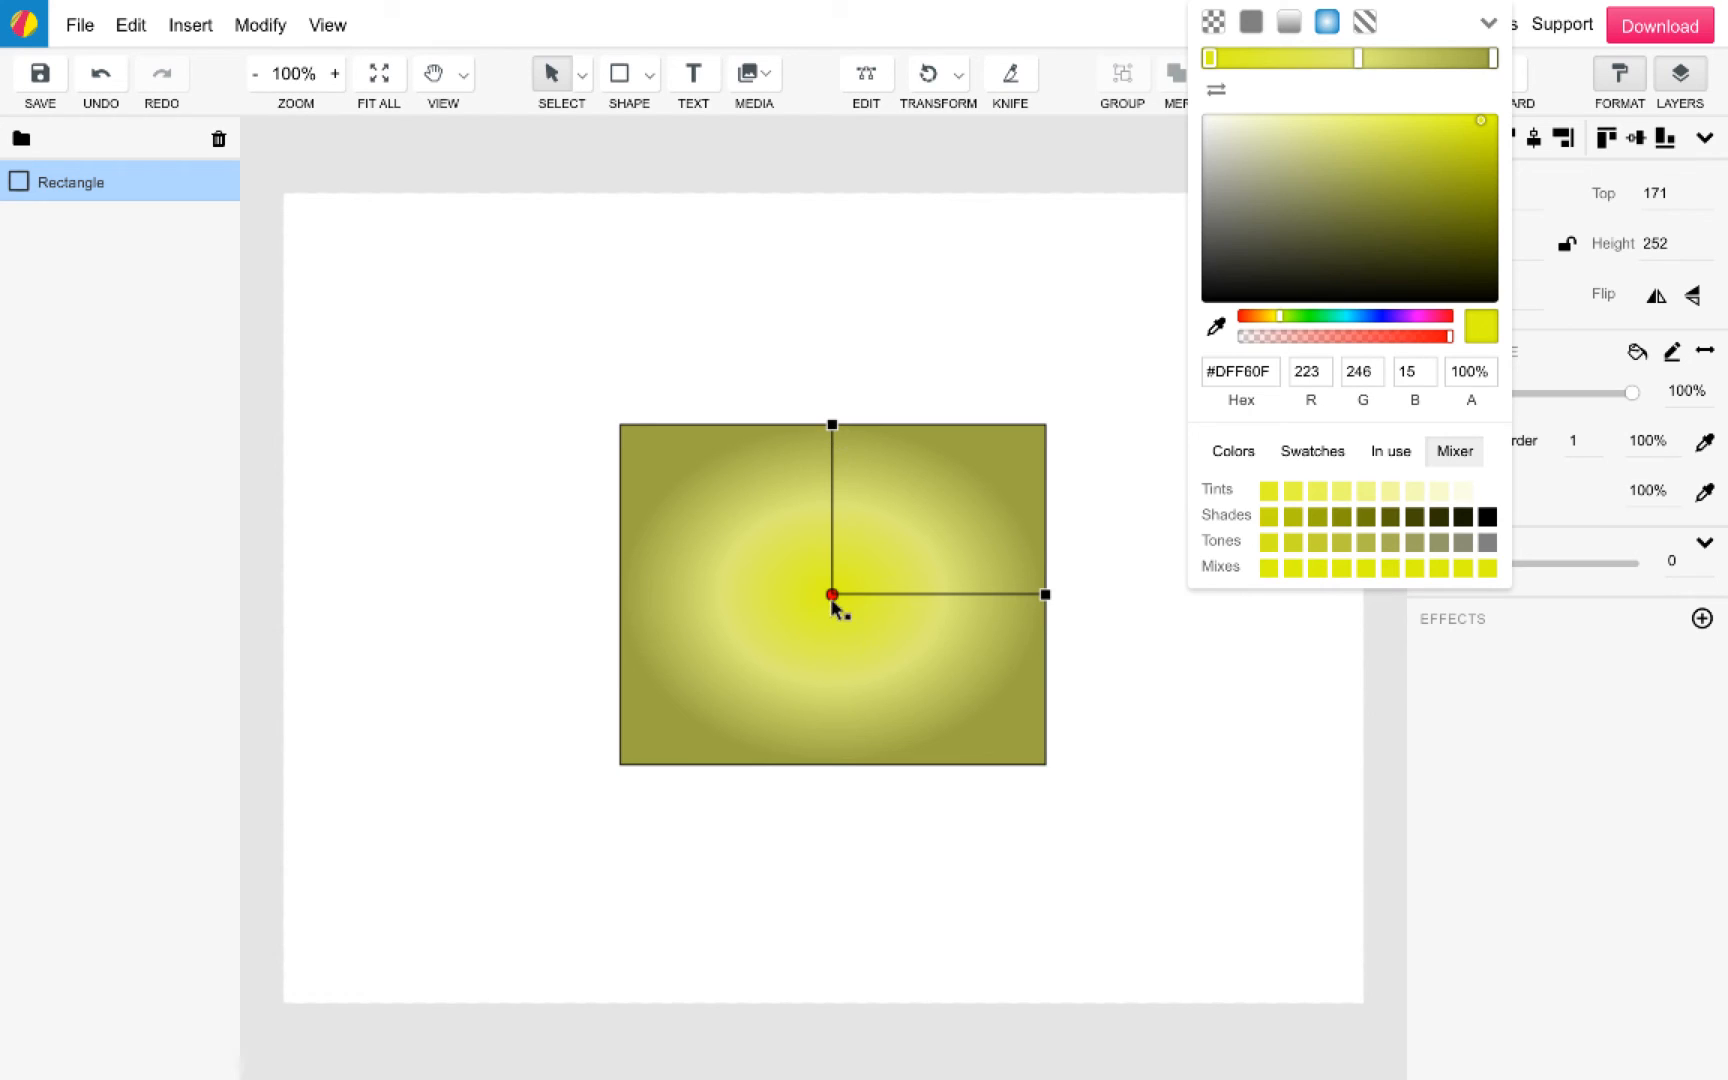
drag(832, 595, 843, 548)
drag(832, 424, 765, 272)
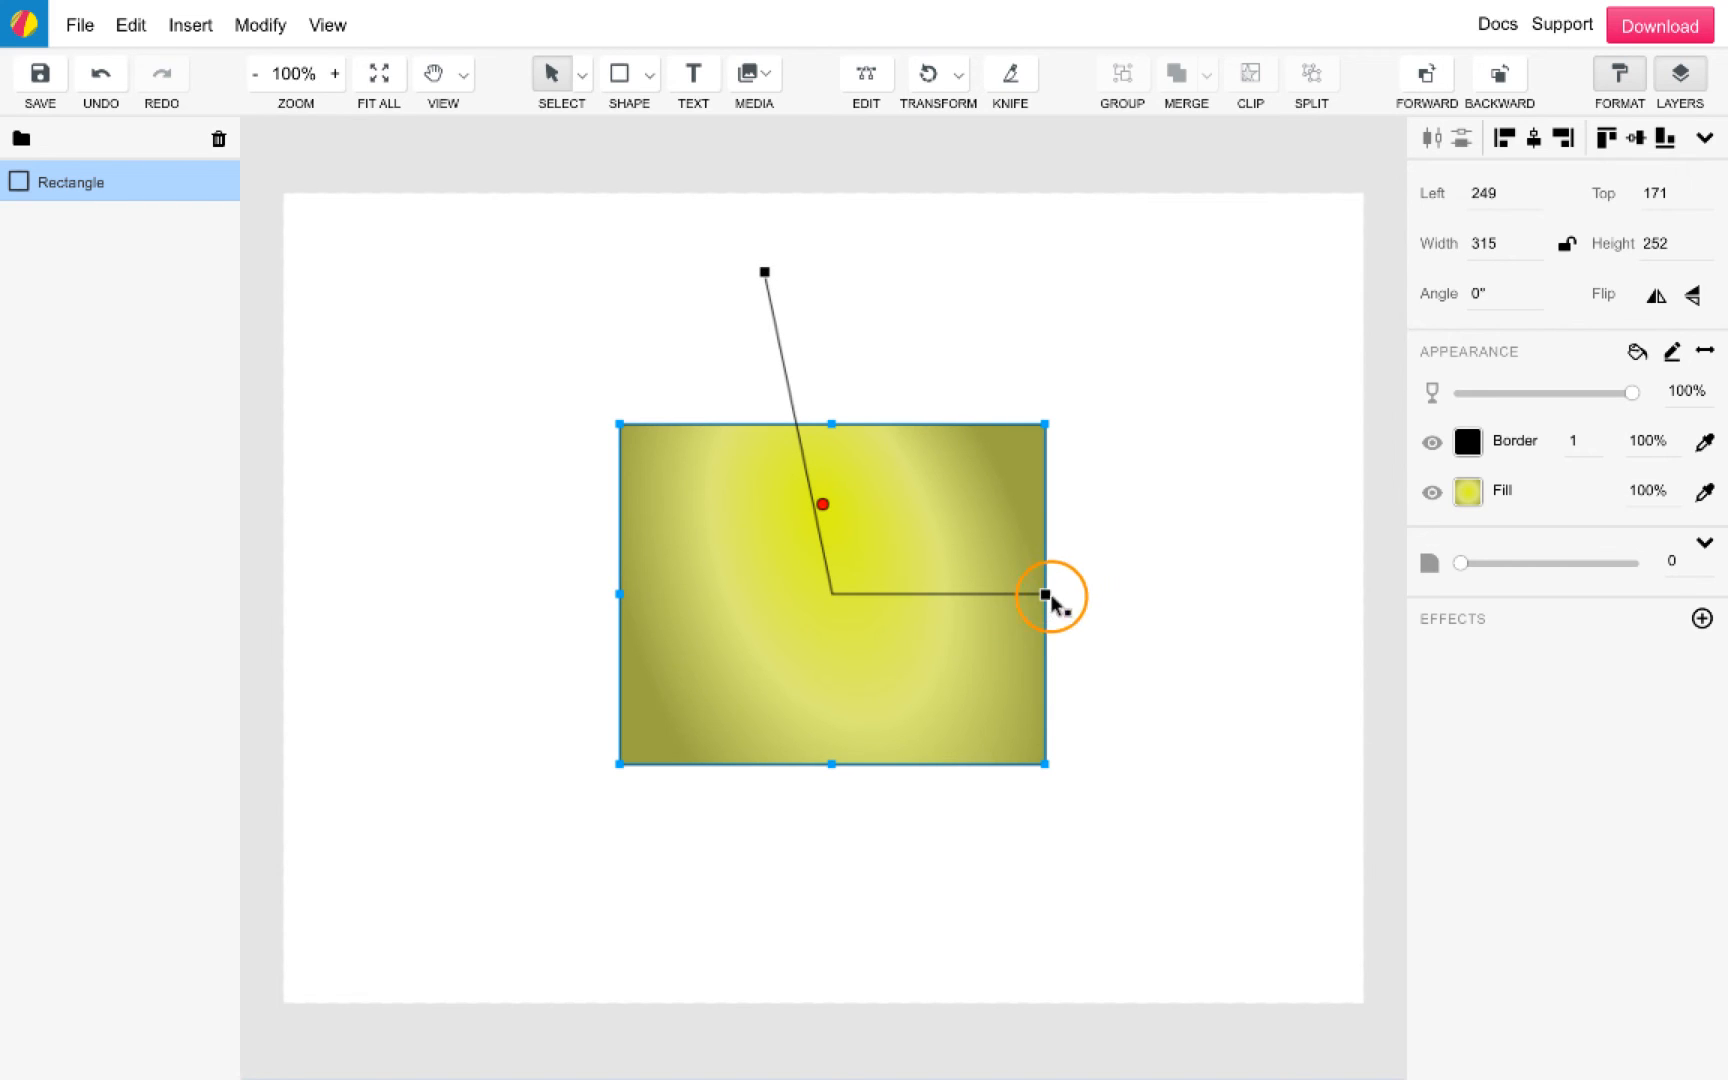
drag(1046, 595, 1211, 438)
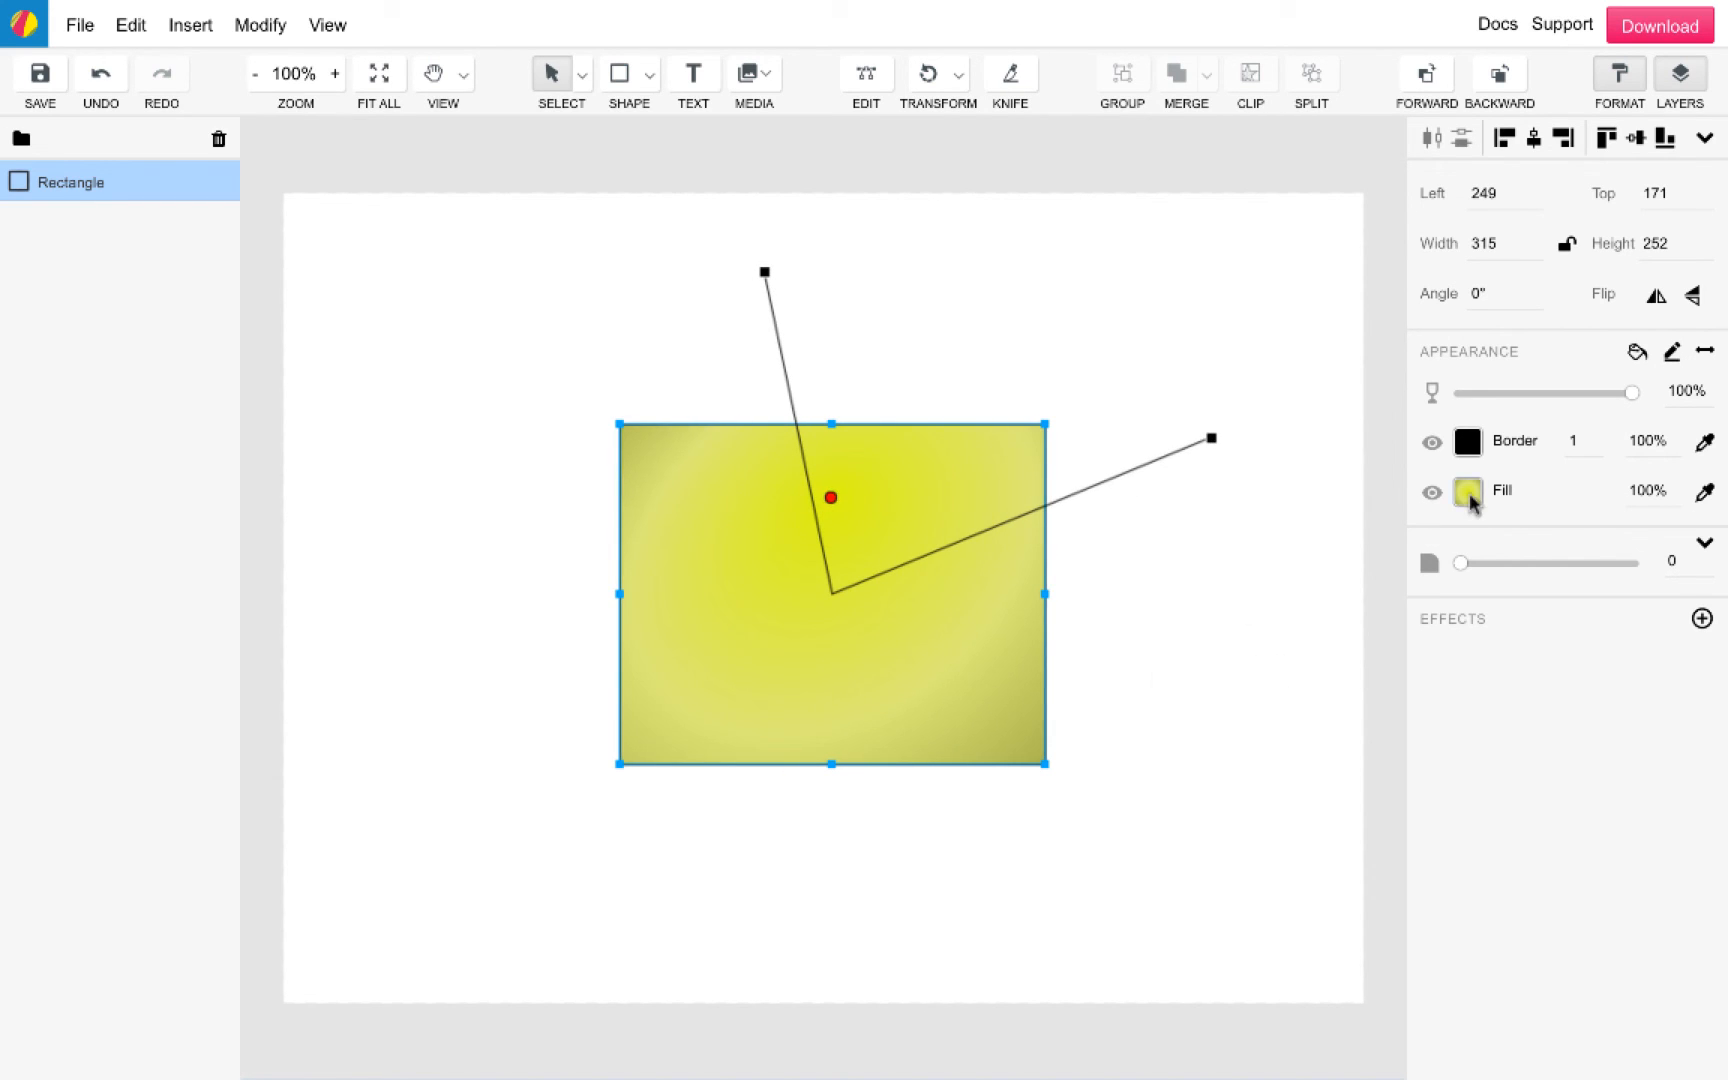
Step: Insert the Cool Dog photo from the media files and place its layer beneath the rectangle
click(1288, 590)
click(752, 73)
click(762, 118)
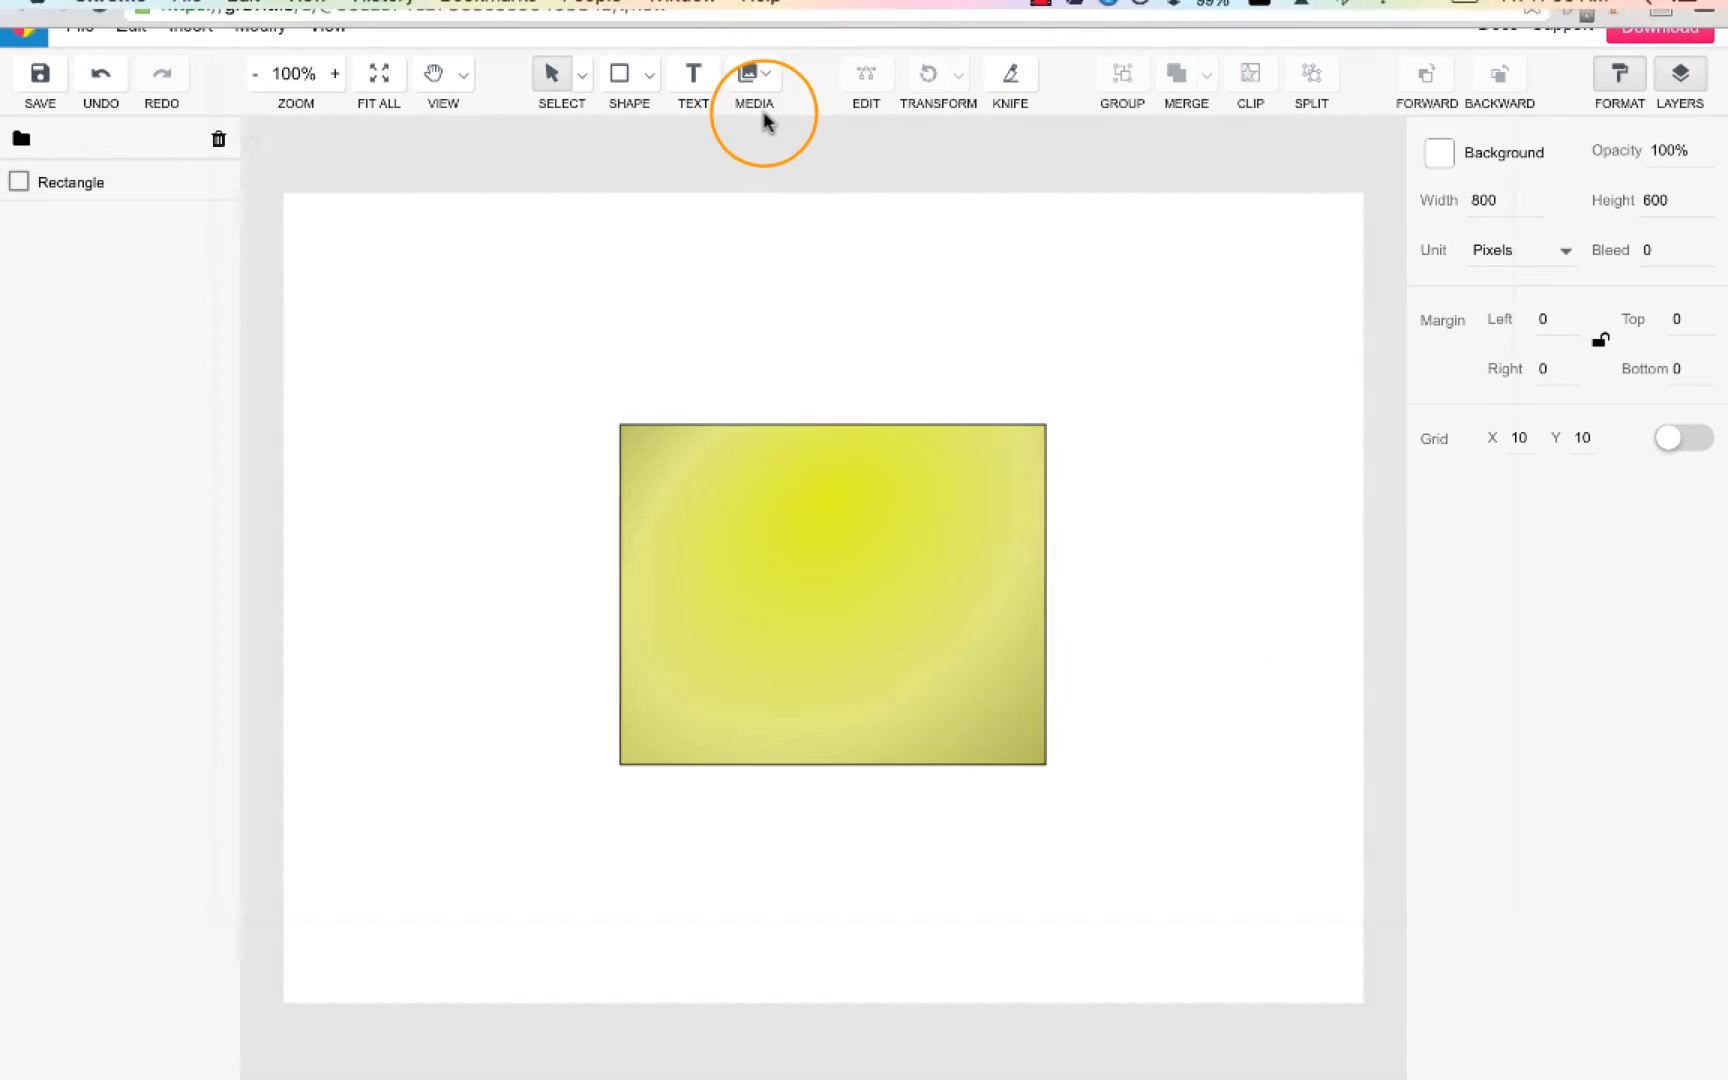
click(335, 200)
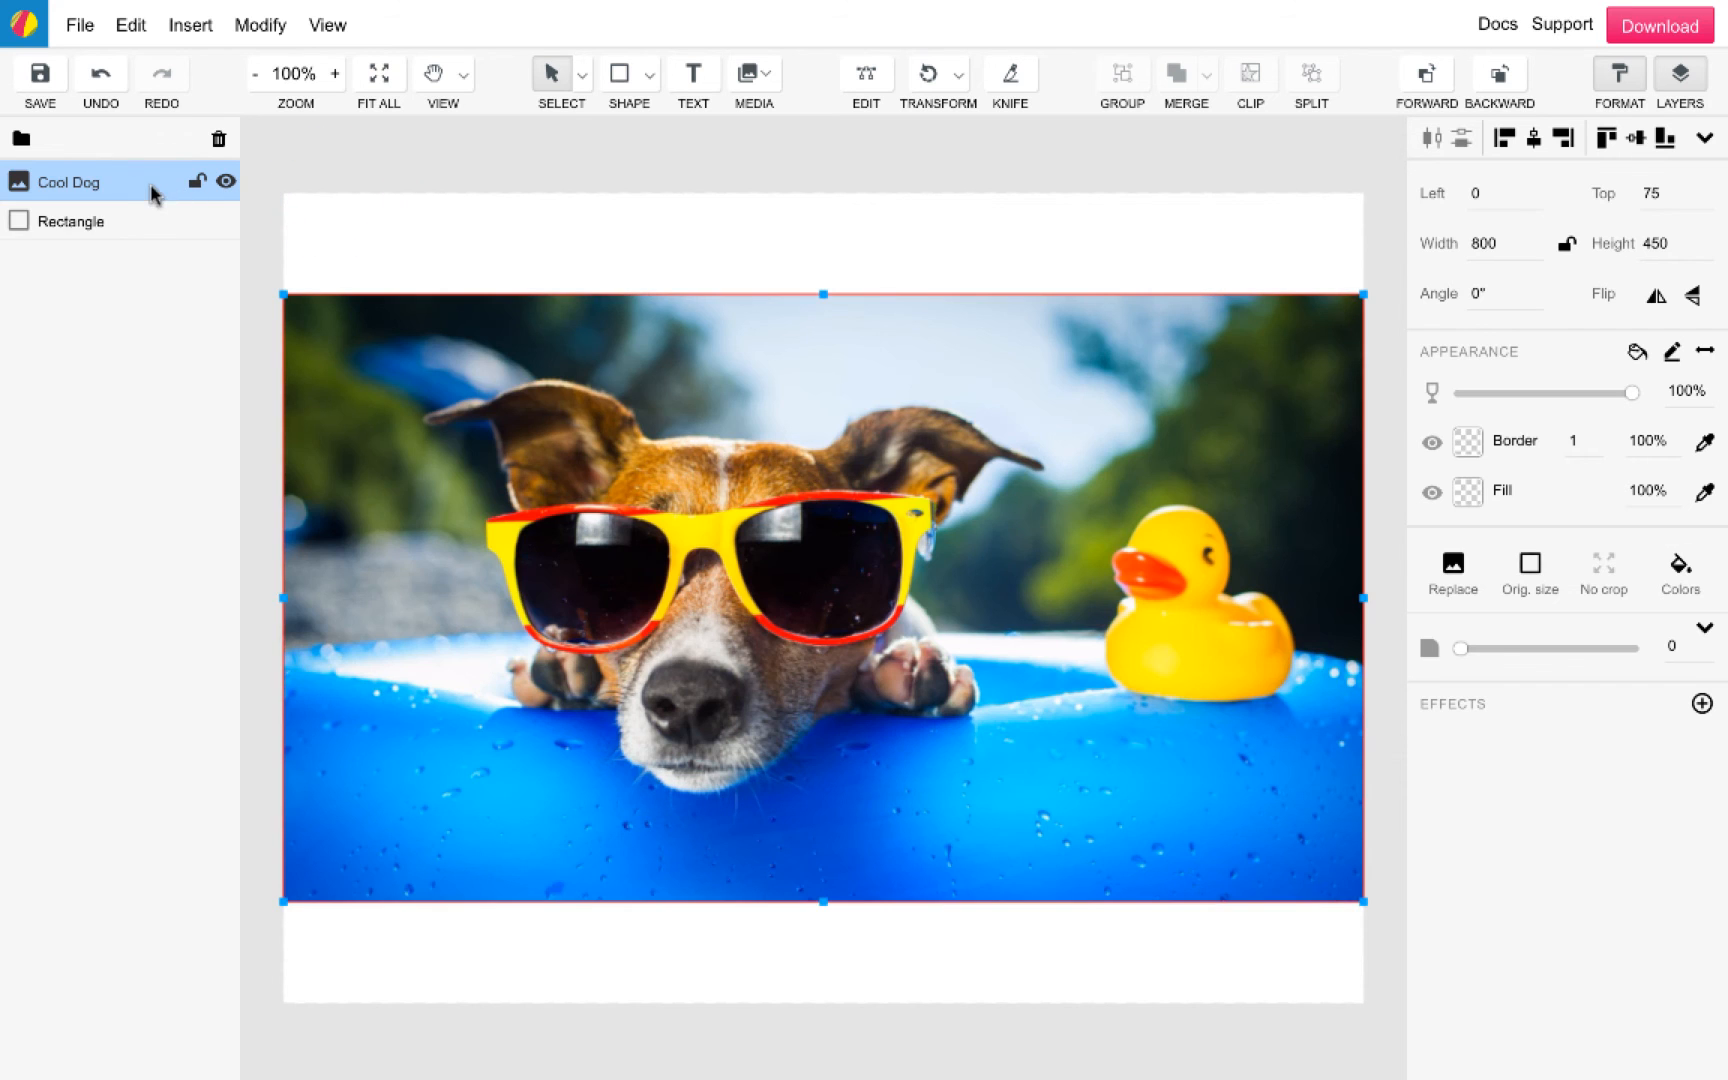
drag(131, 178, 120, 240)
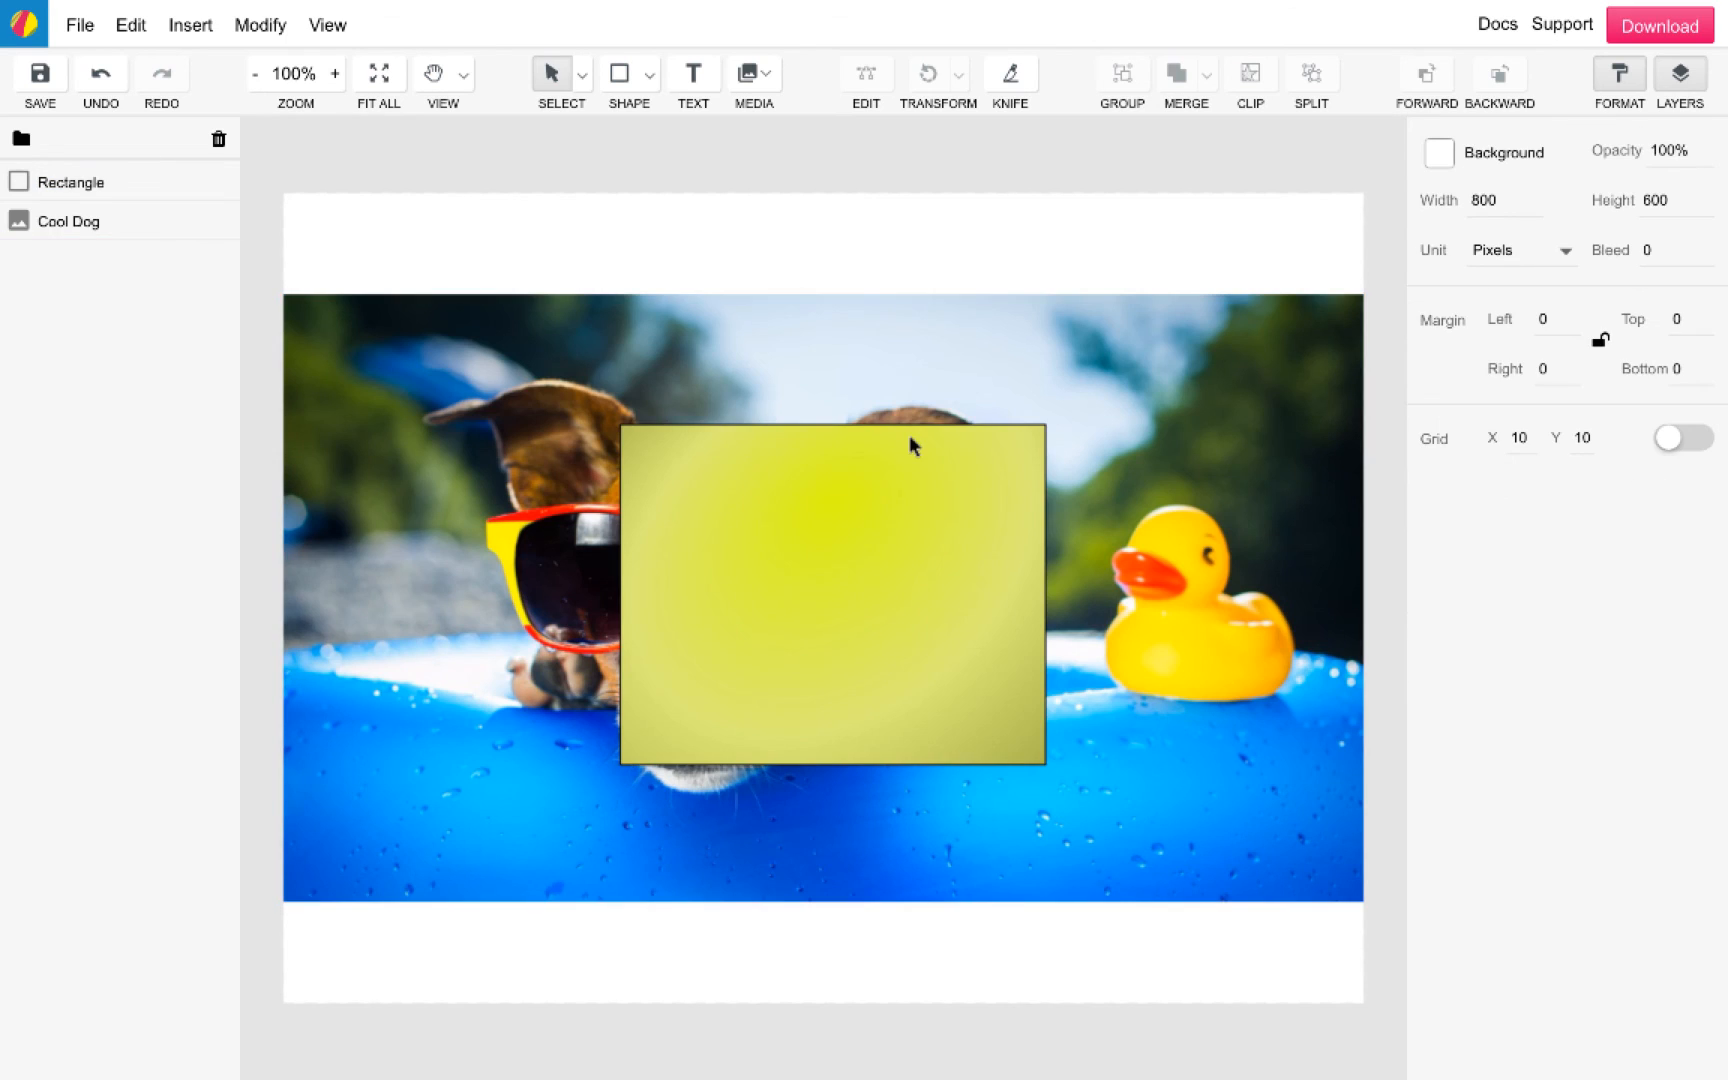
Step: Switch the rectangle's fill from the radial gradient to the background fill type marked with diagonal stripes
click(894, 517)
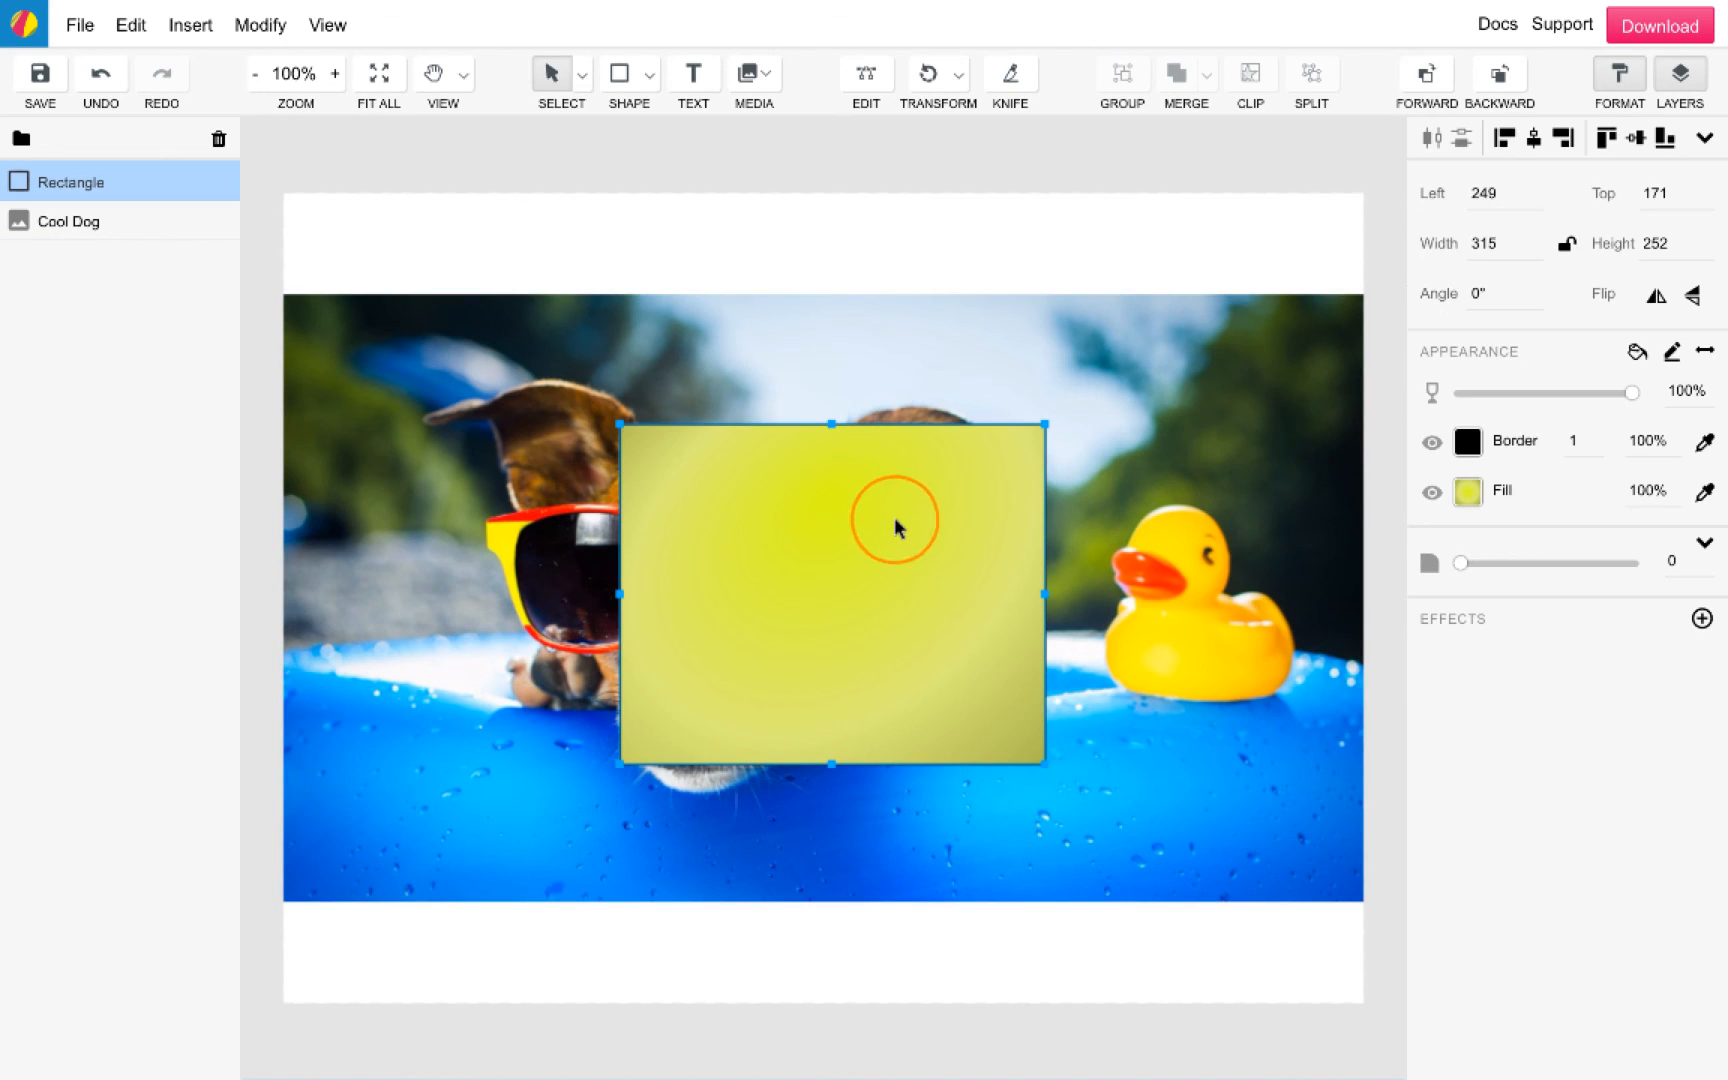
click(1468, 491)
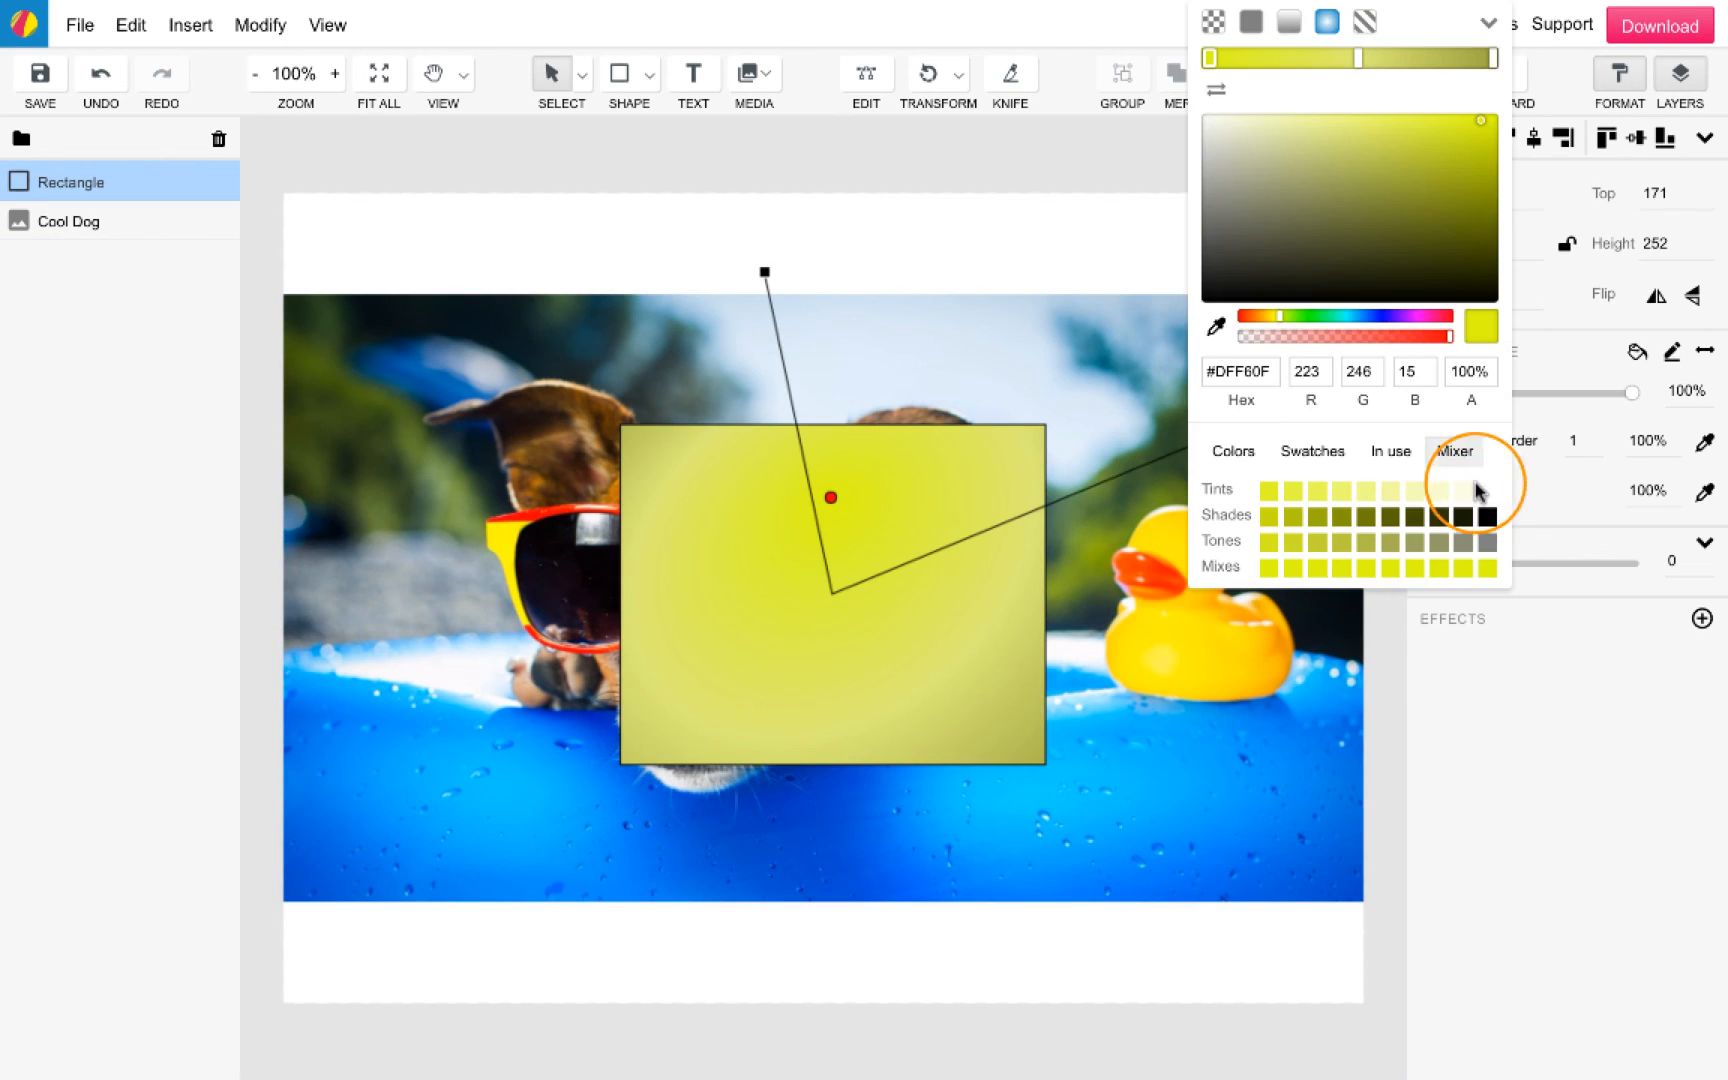
click(1366, 22)
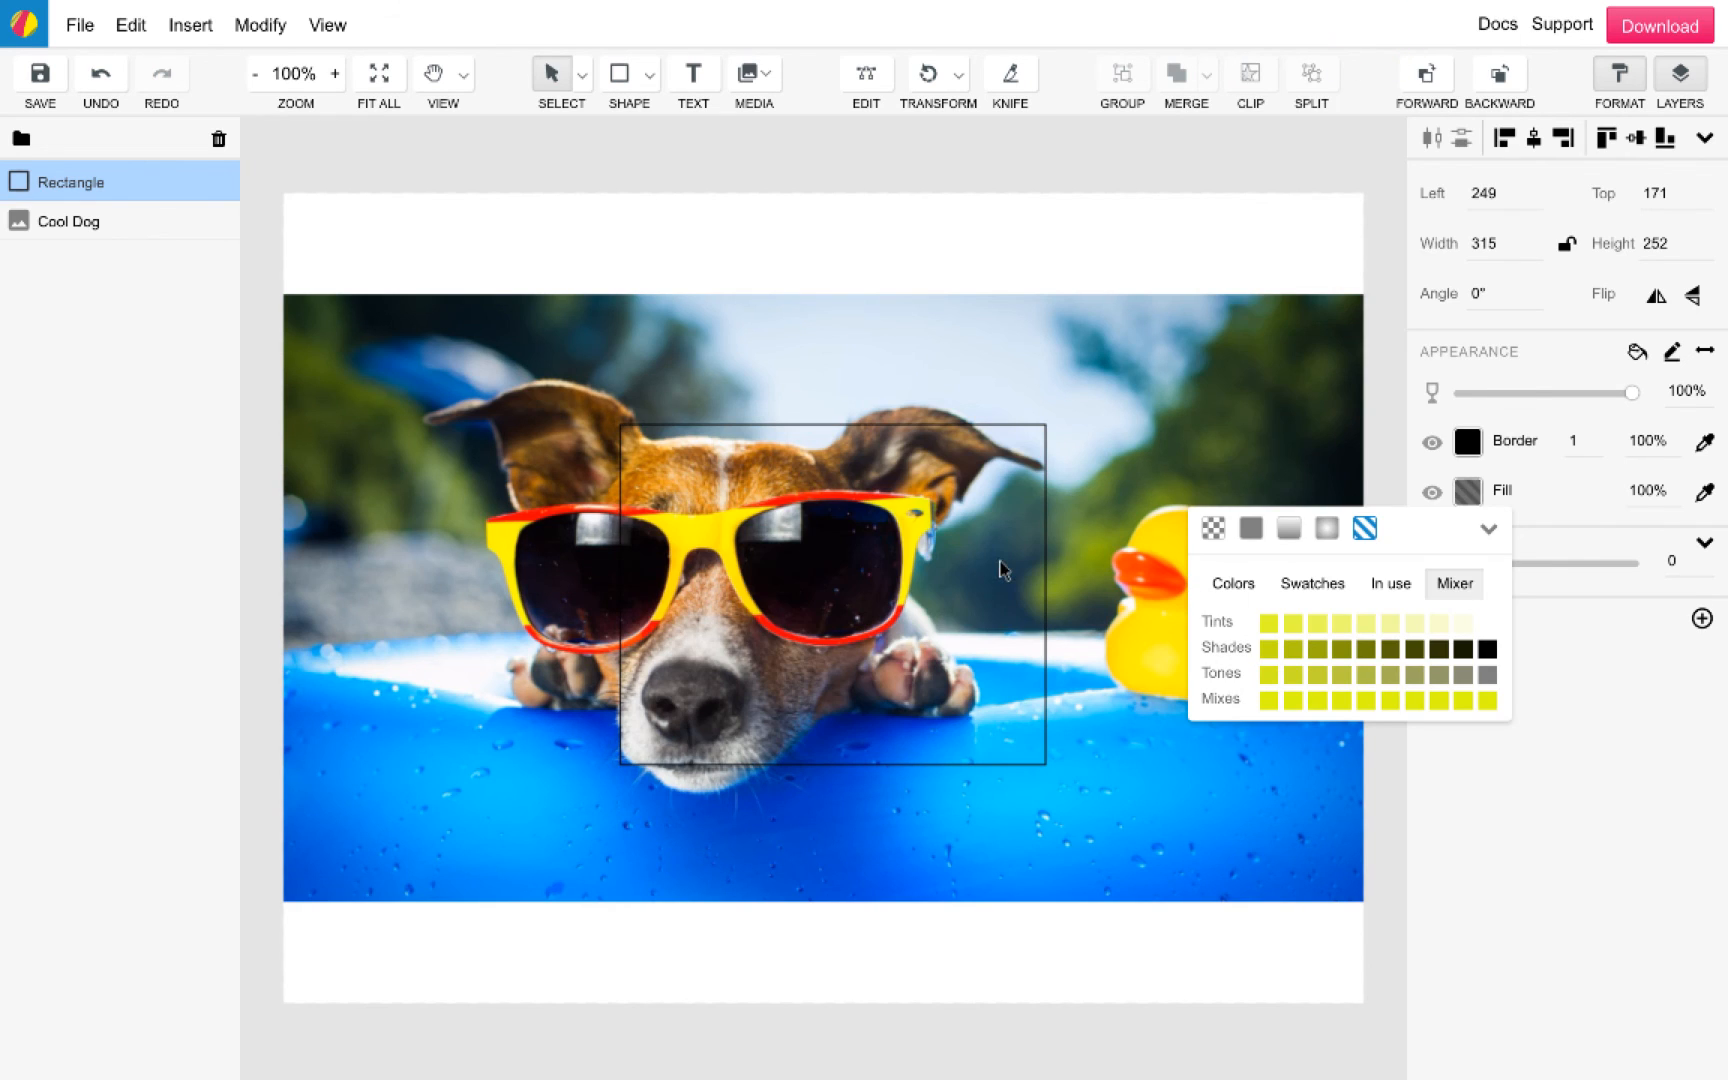
click(797, 591)
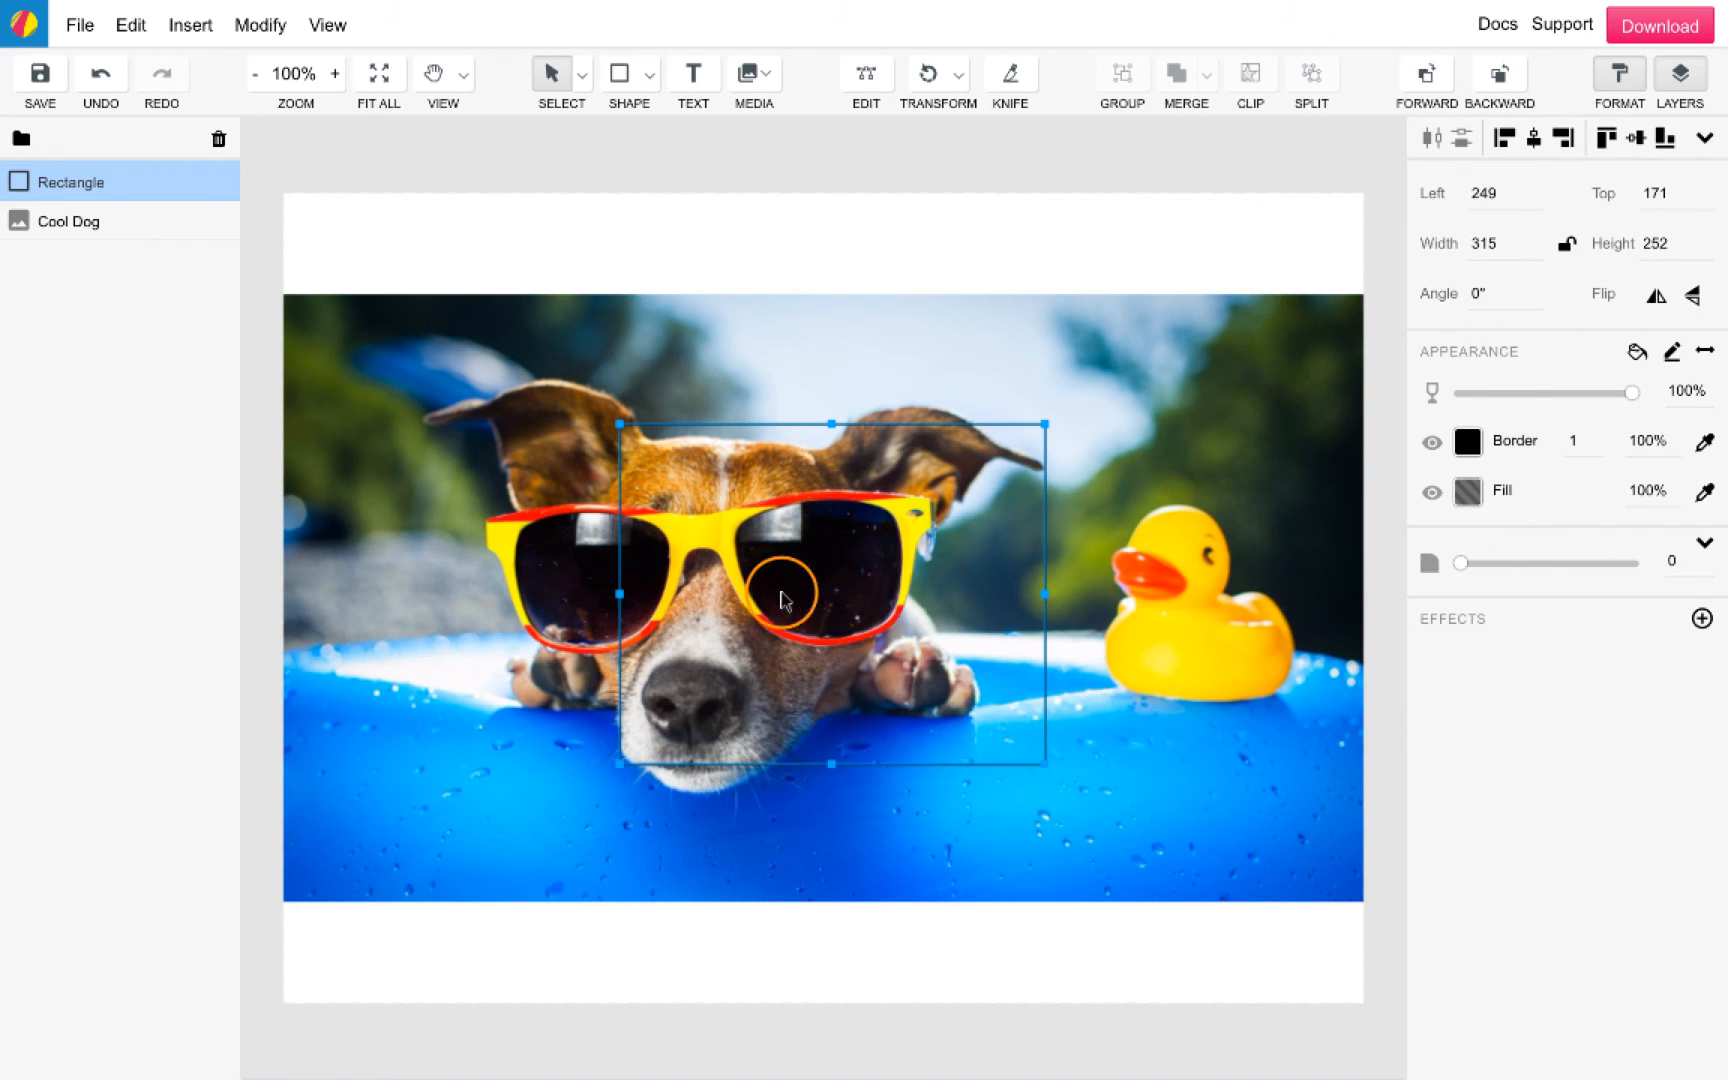
Step: Add Blur, Vibrance and Bloom effects to the rectangle
click(1701, 618)
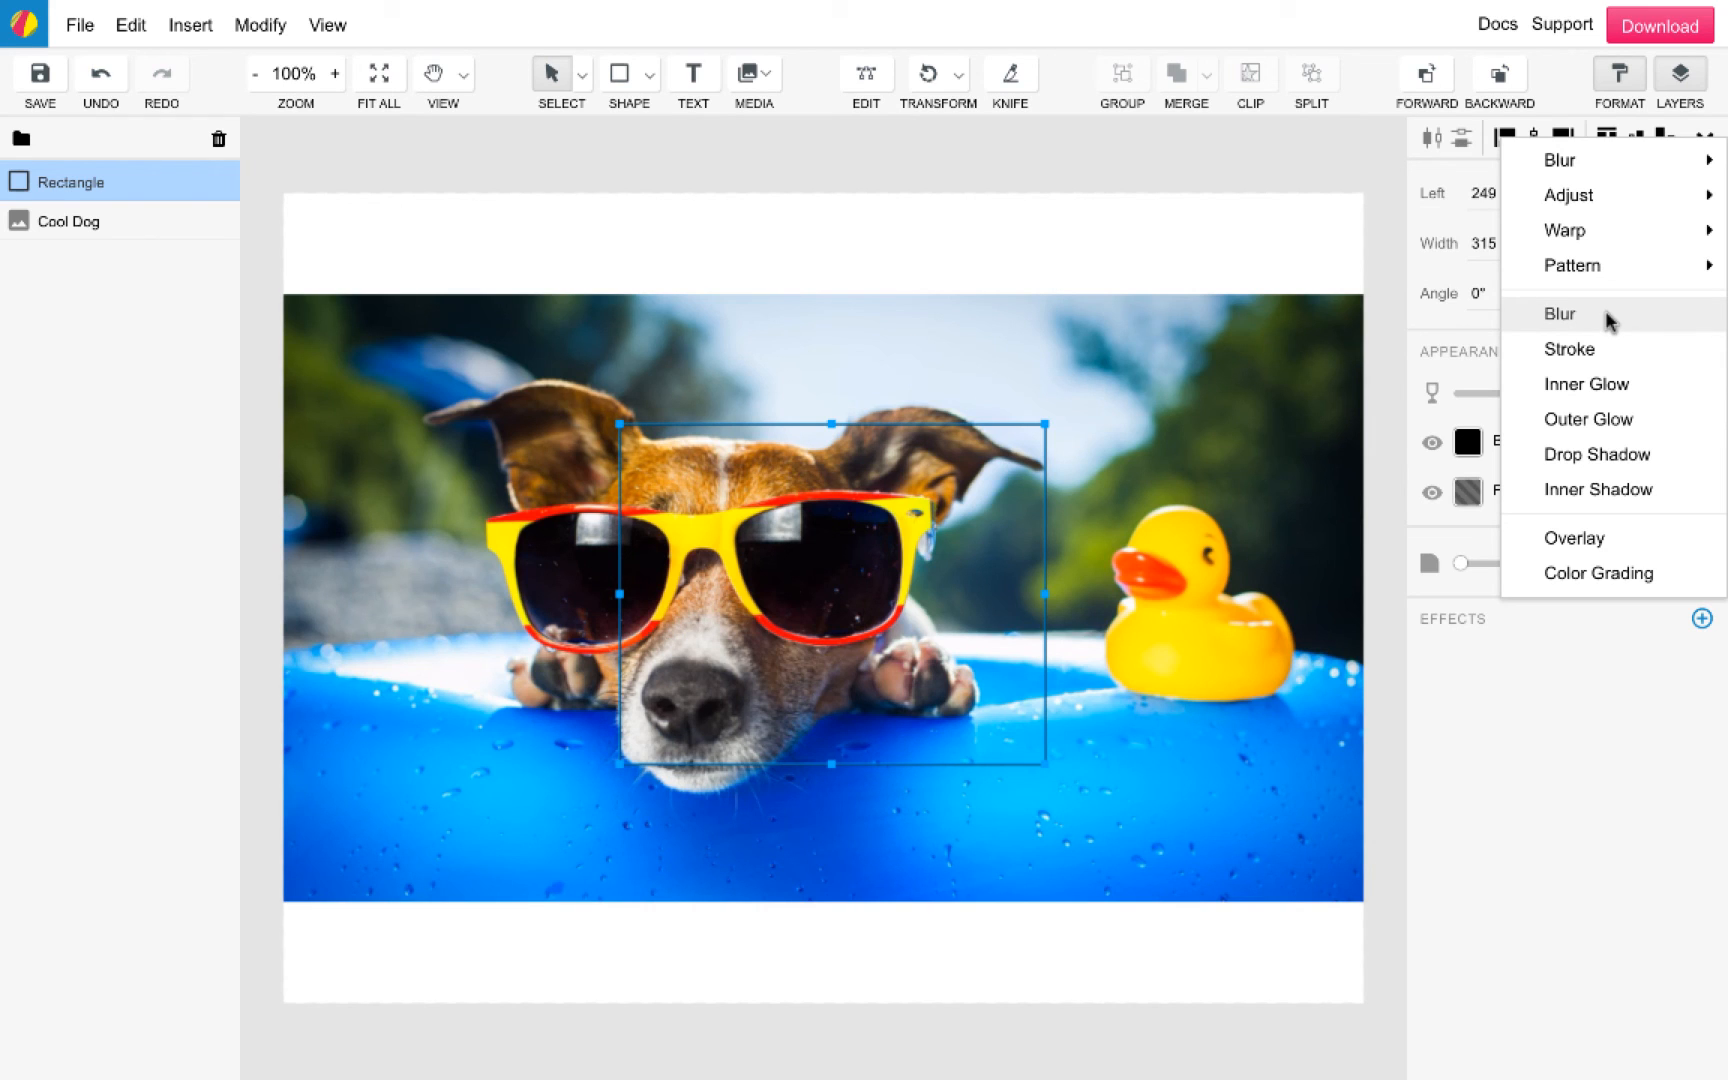
click(1607, 319)
click(1701, 618)
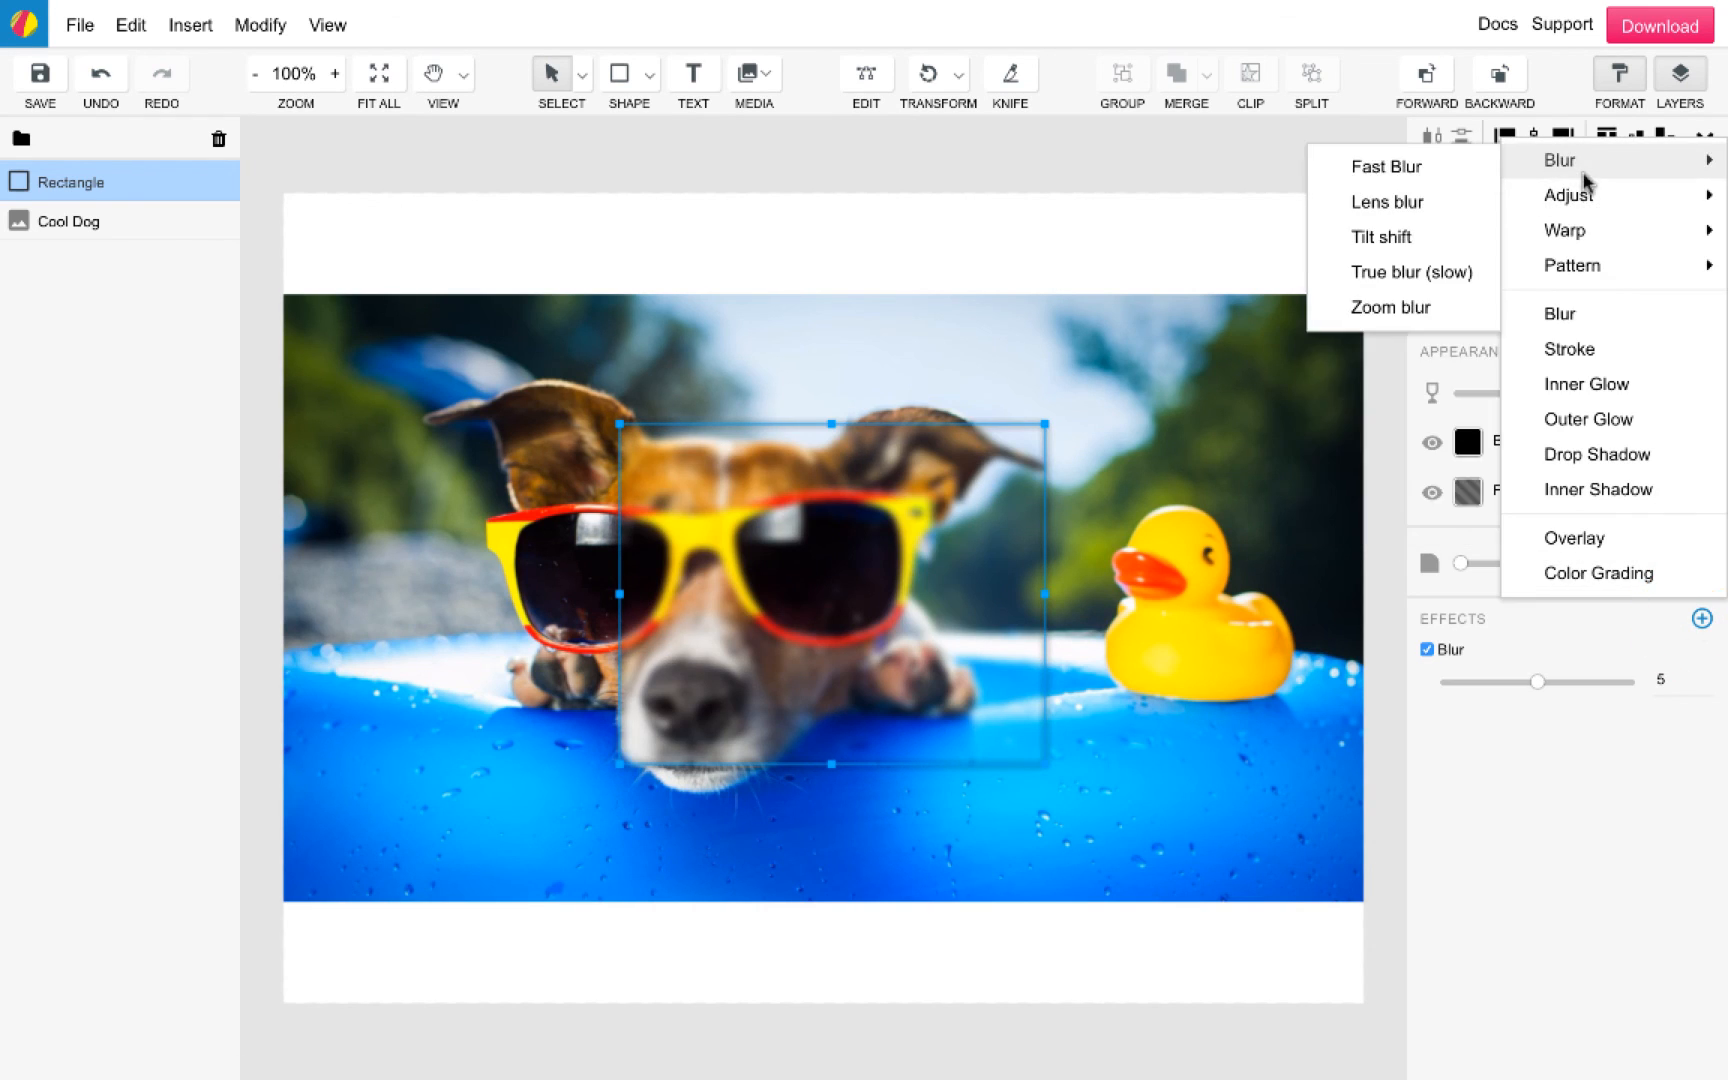
mouse_move(1537, 207)
click(1410, 447)
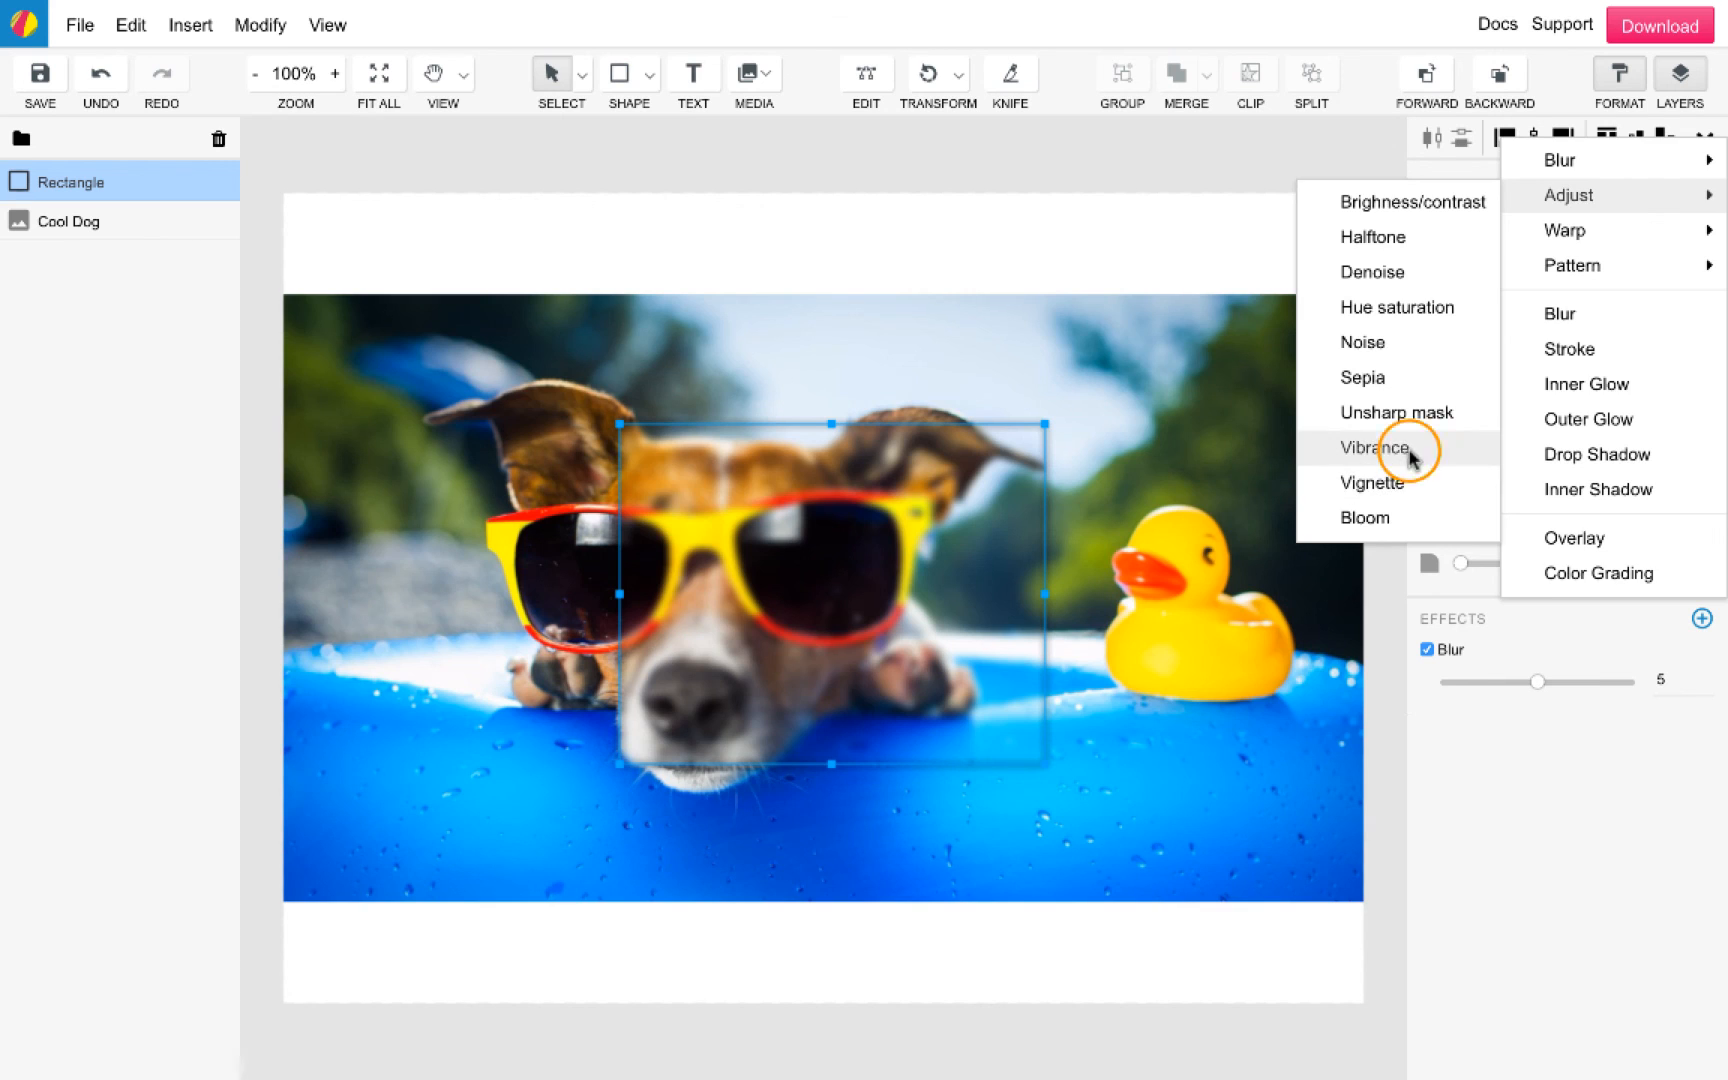
click(1701, 618)
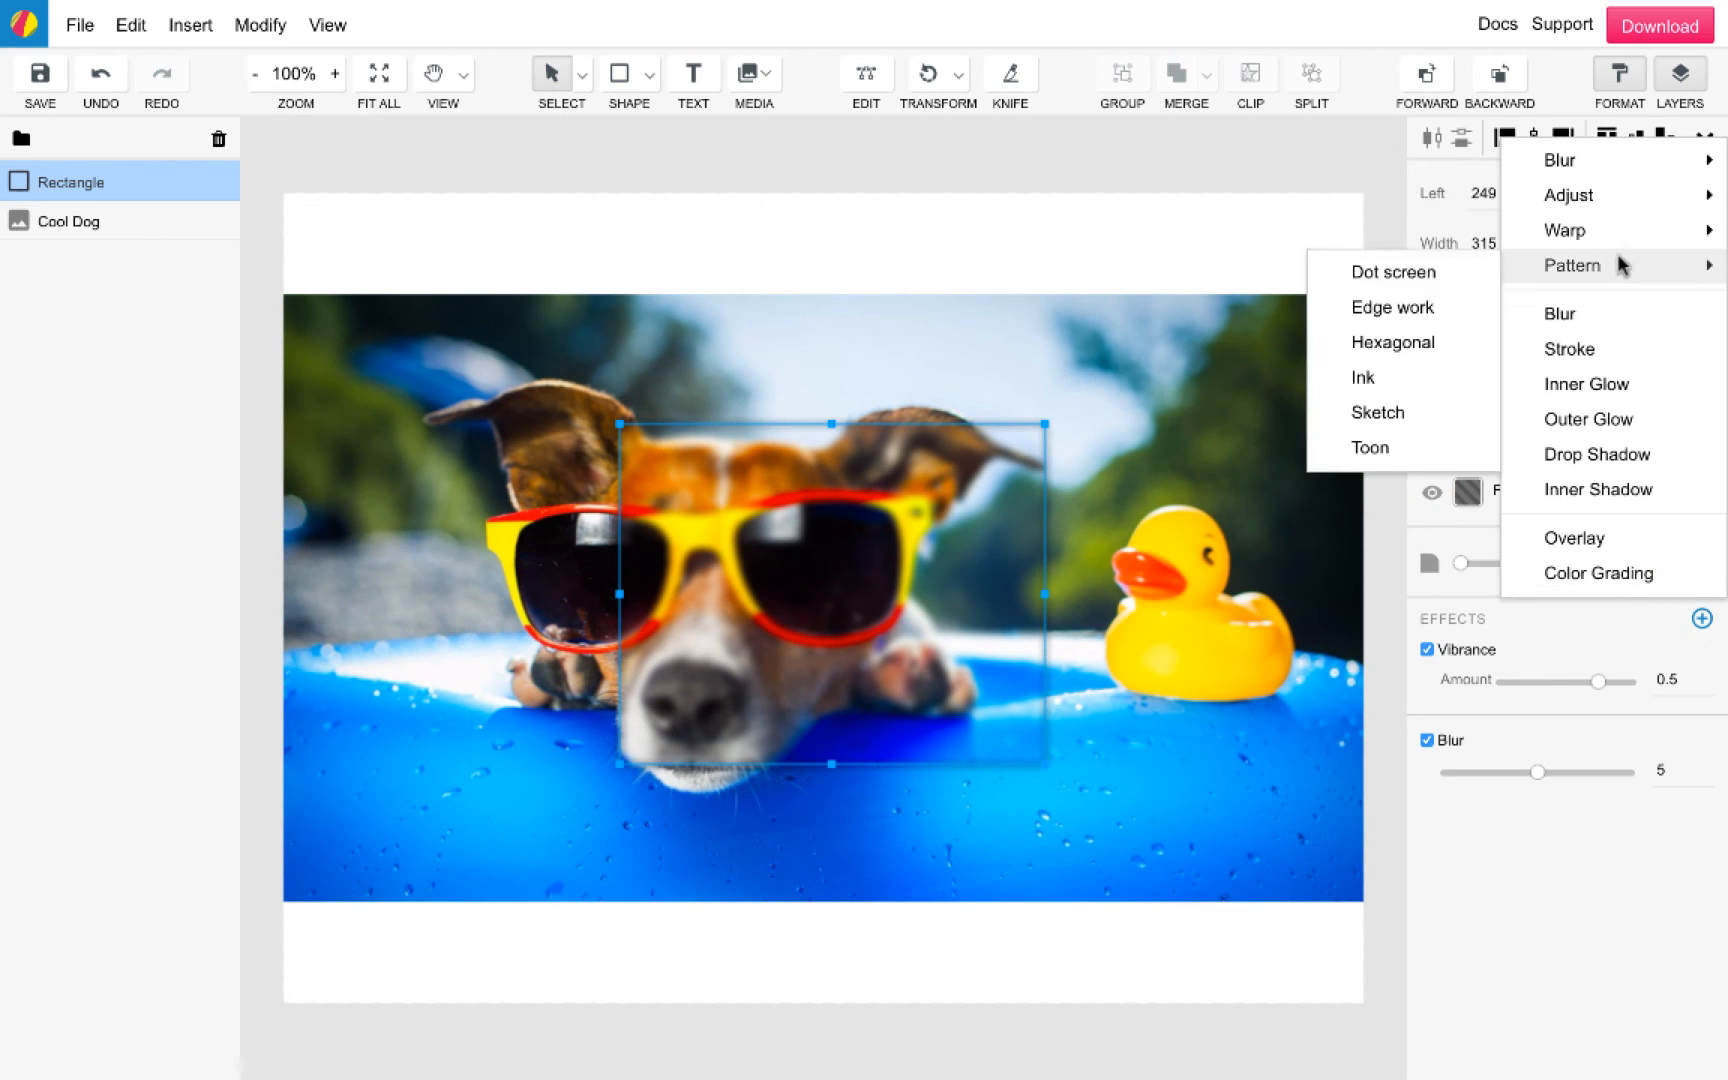
mouse_move(1601, 208)
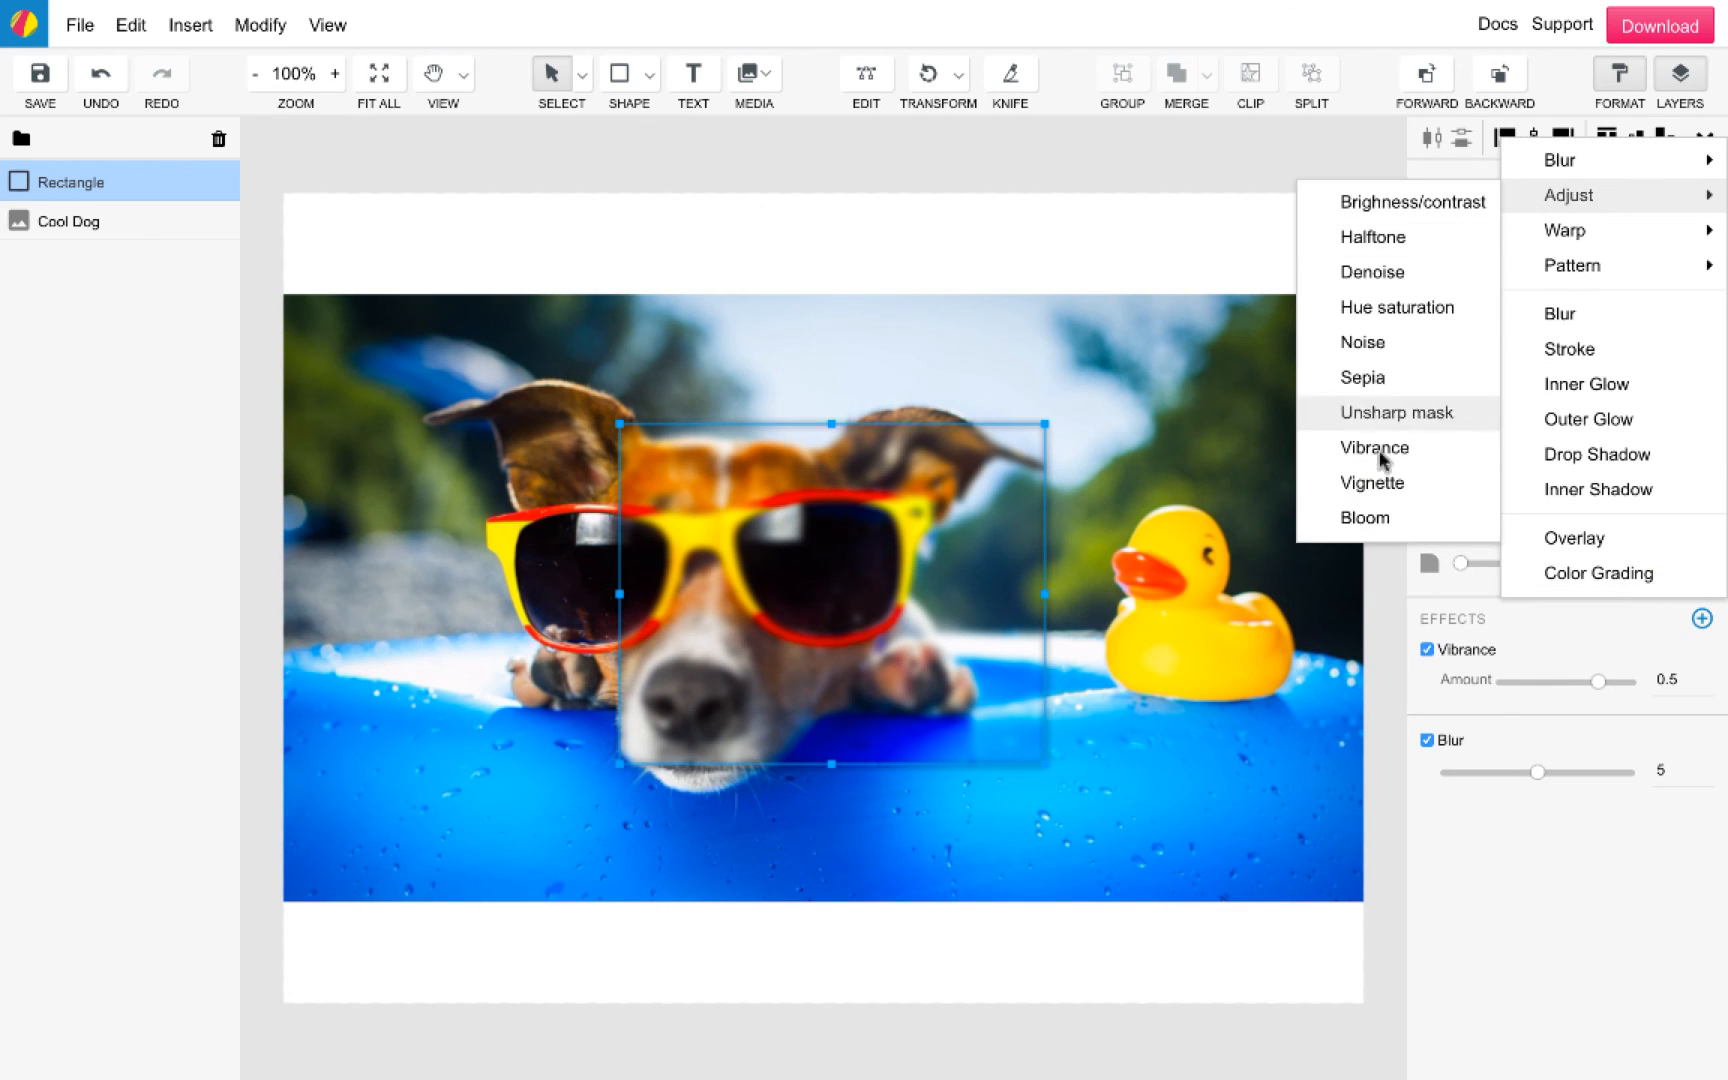
click(1370, 517)
Step: Restrict the rectangle's Bloom, Vibrance and Blur effects to its fill only
click(1700, 650)
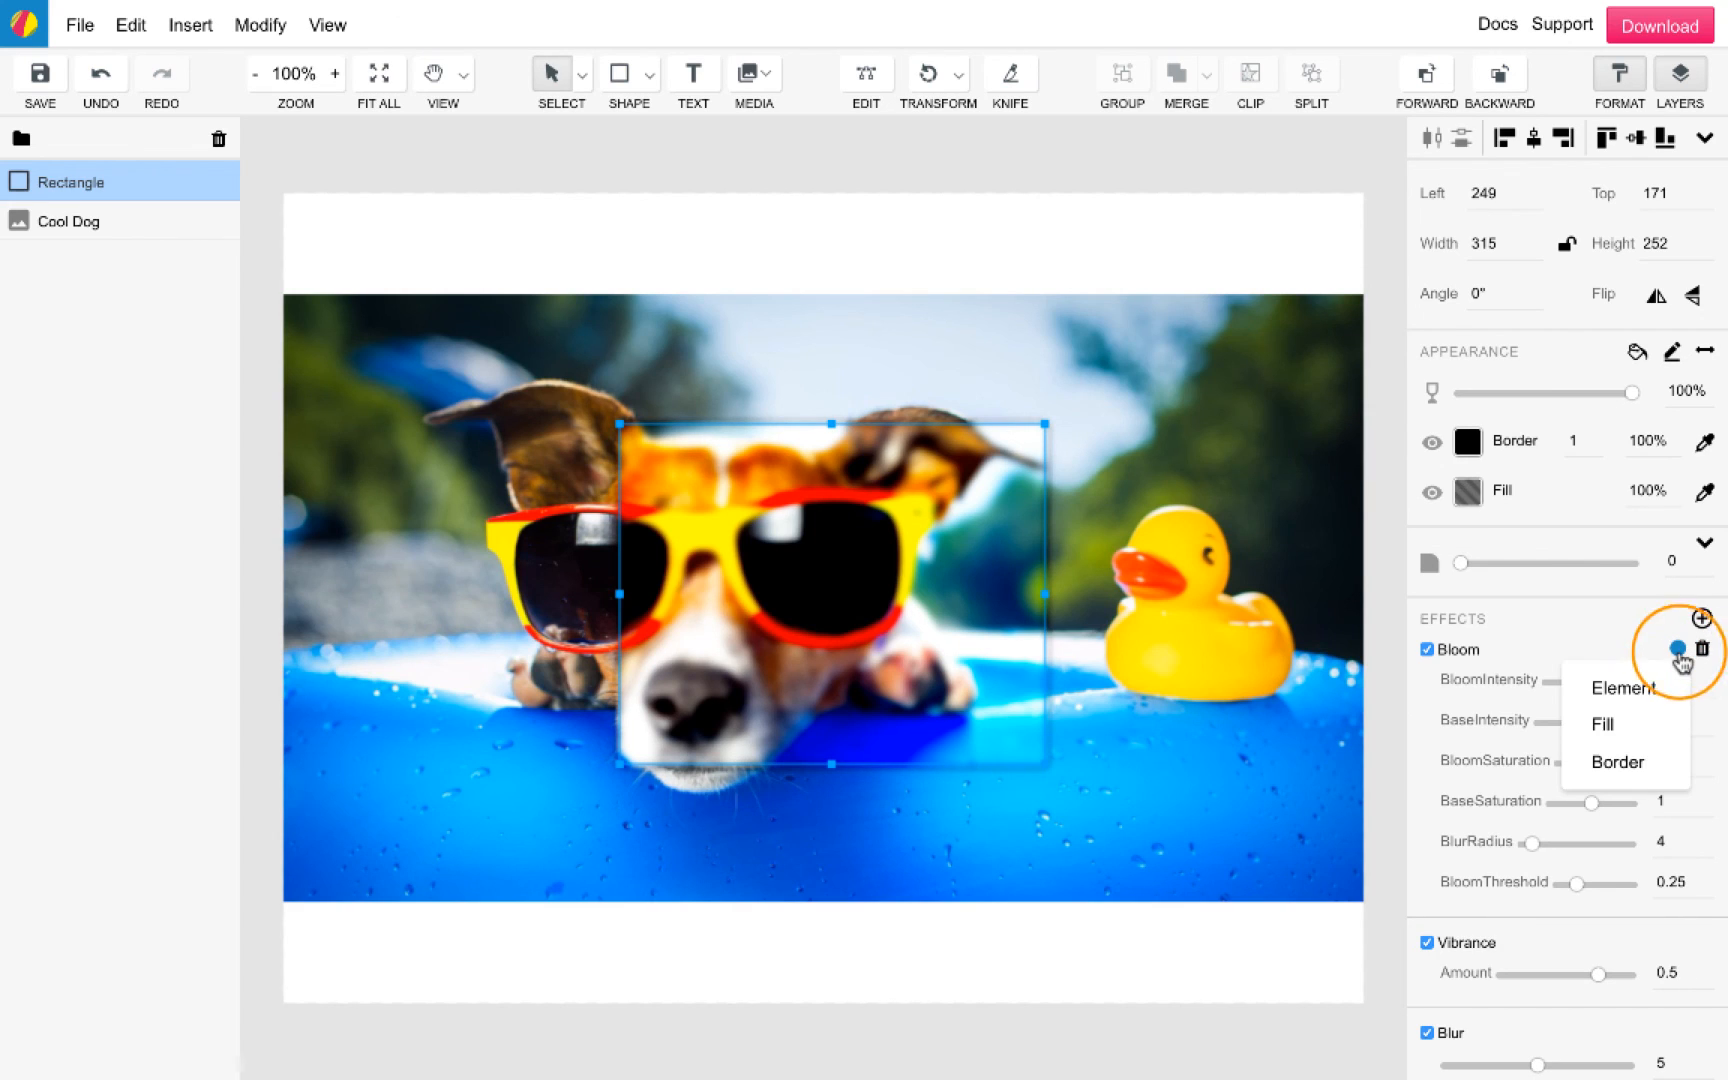
click(1620, 722)
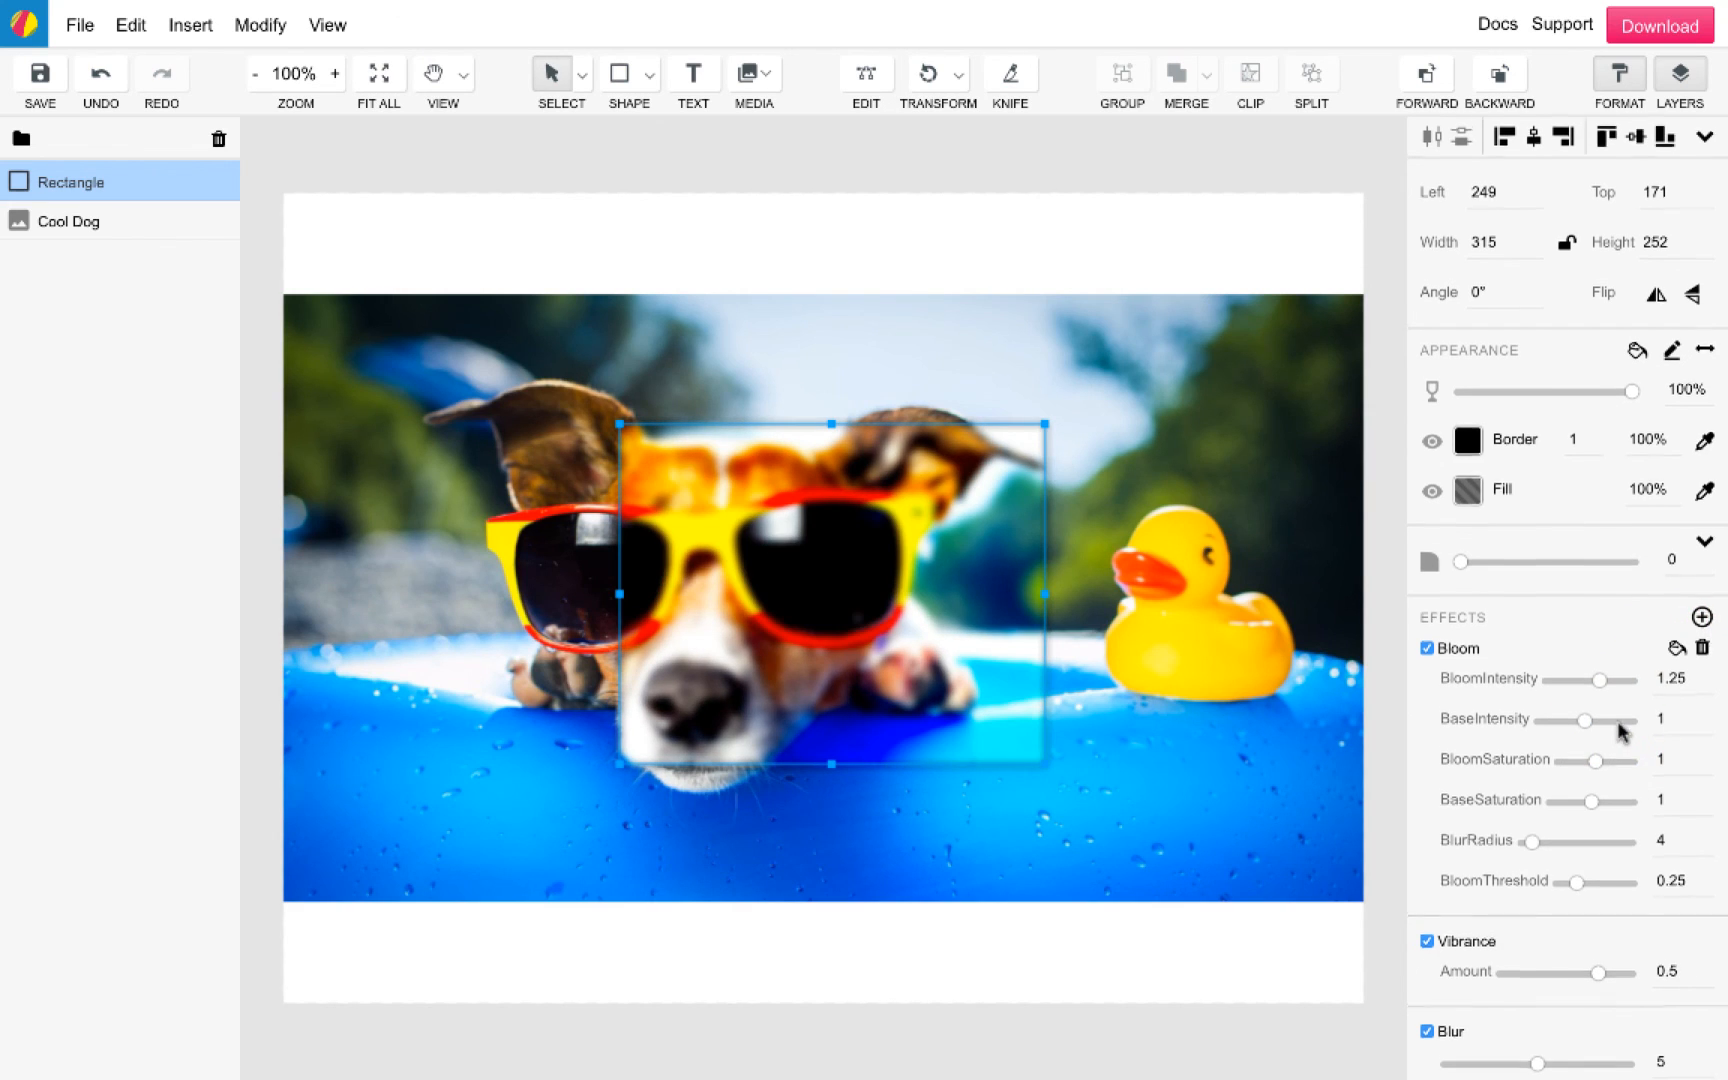
click(1678, 937)
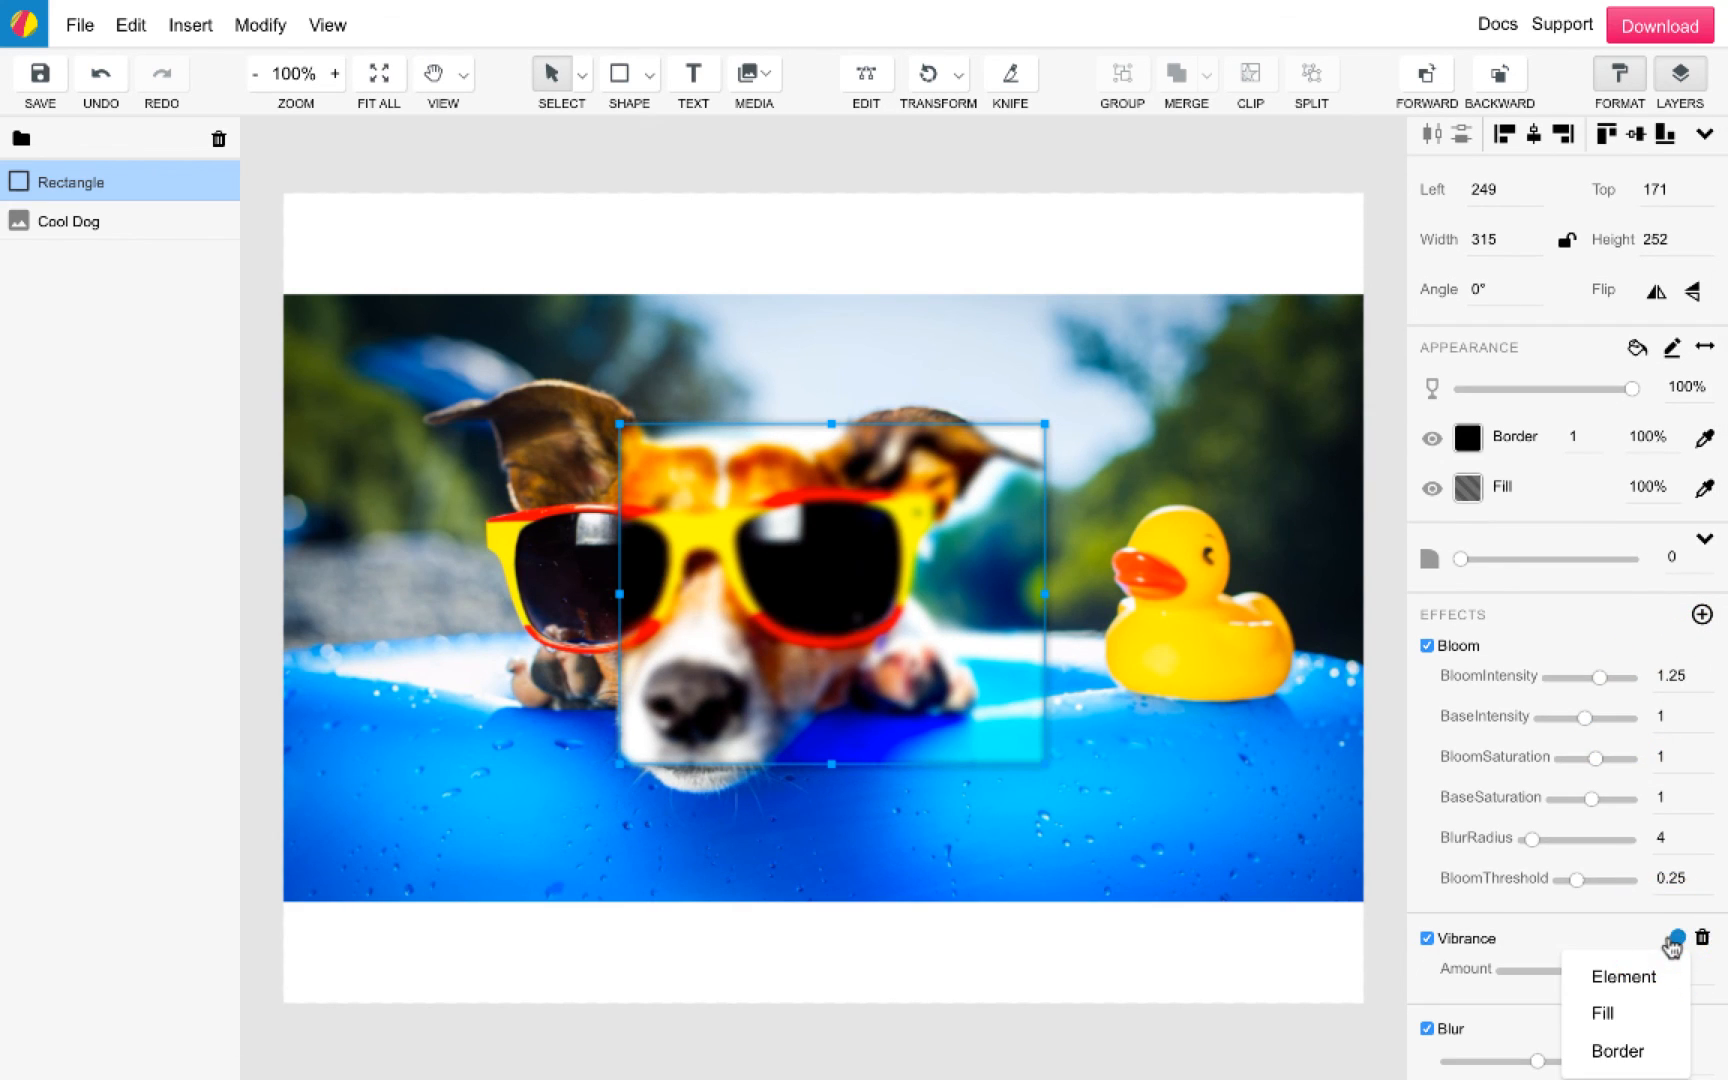
click(1610, 1011)
click(1686, 1035)
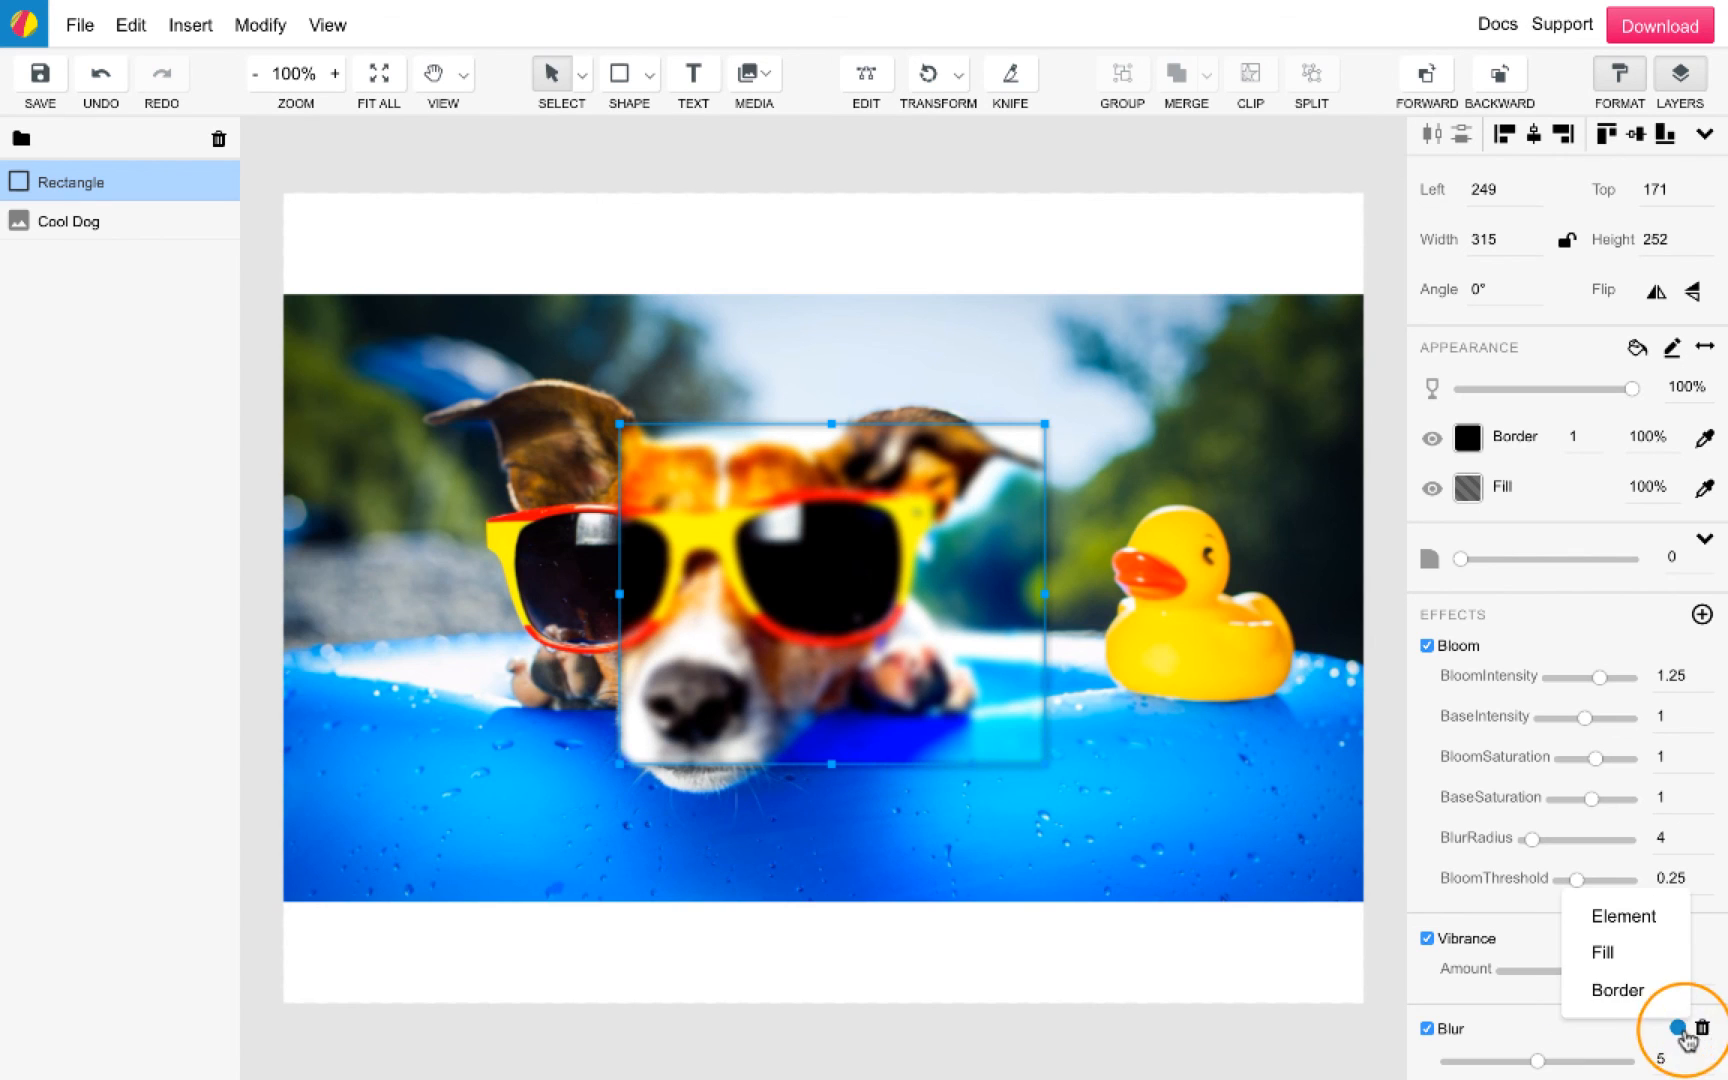
click(1594, 950)
click(1103, 949)
Step: Move the rectangle over the dog's face and enlarge it to enclose the whole pair of sunglasses, then select the photo
click(860, 655)
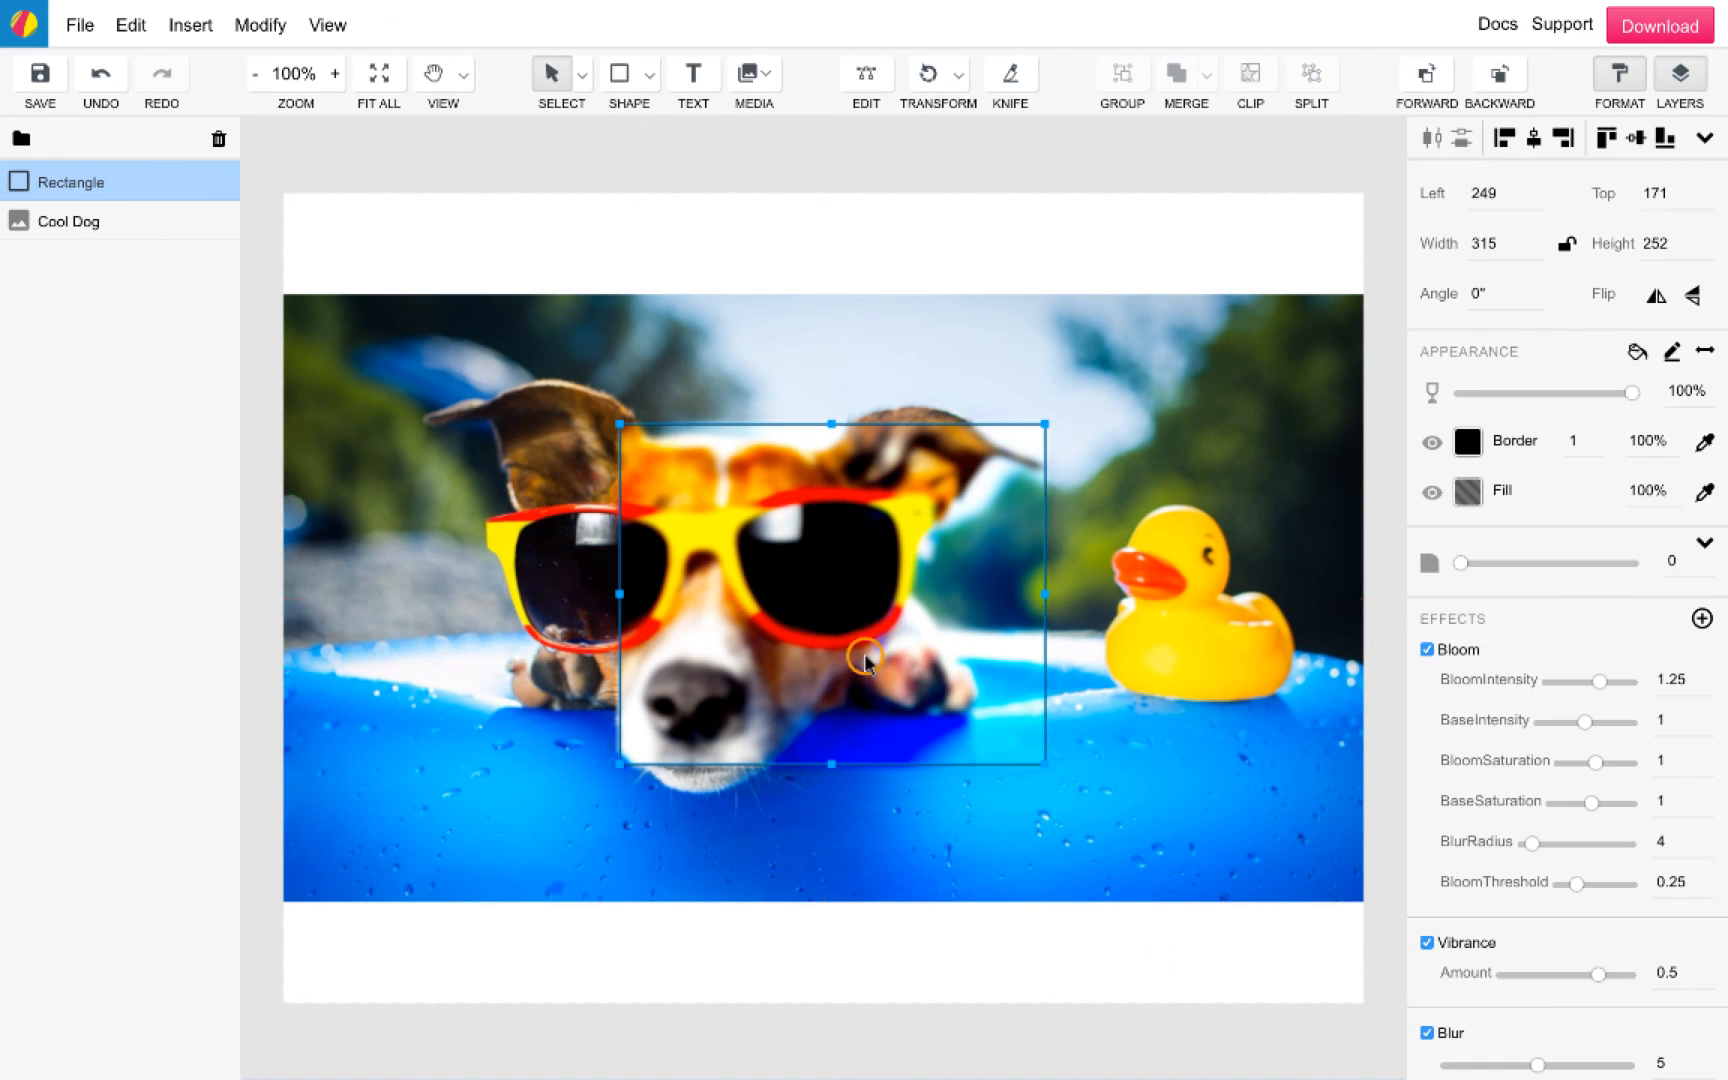
drag(864, 653, 725, 644)
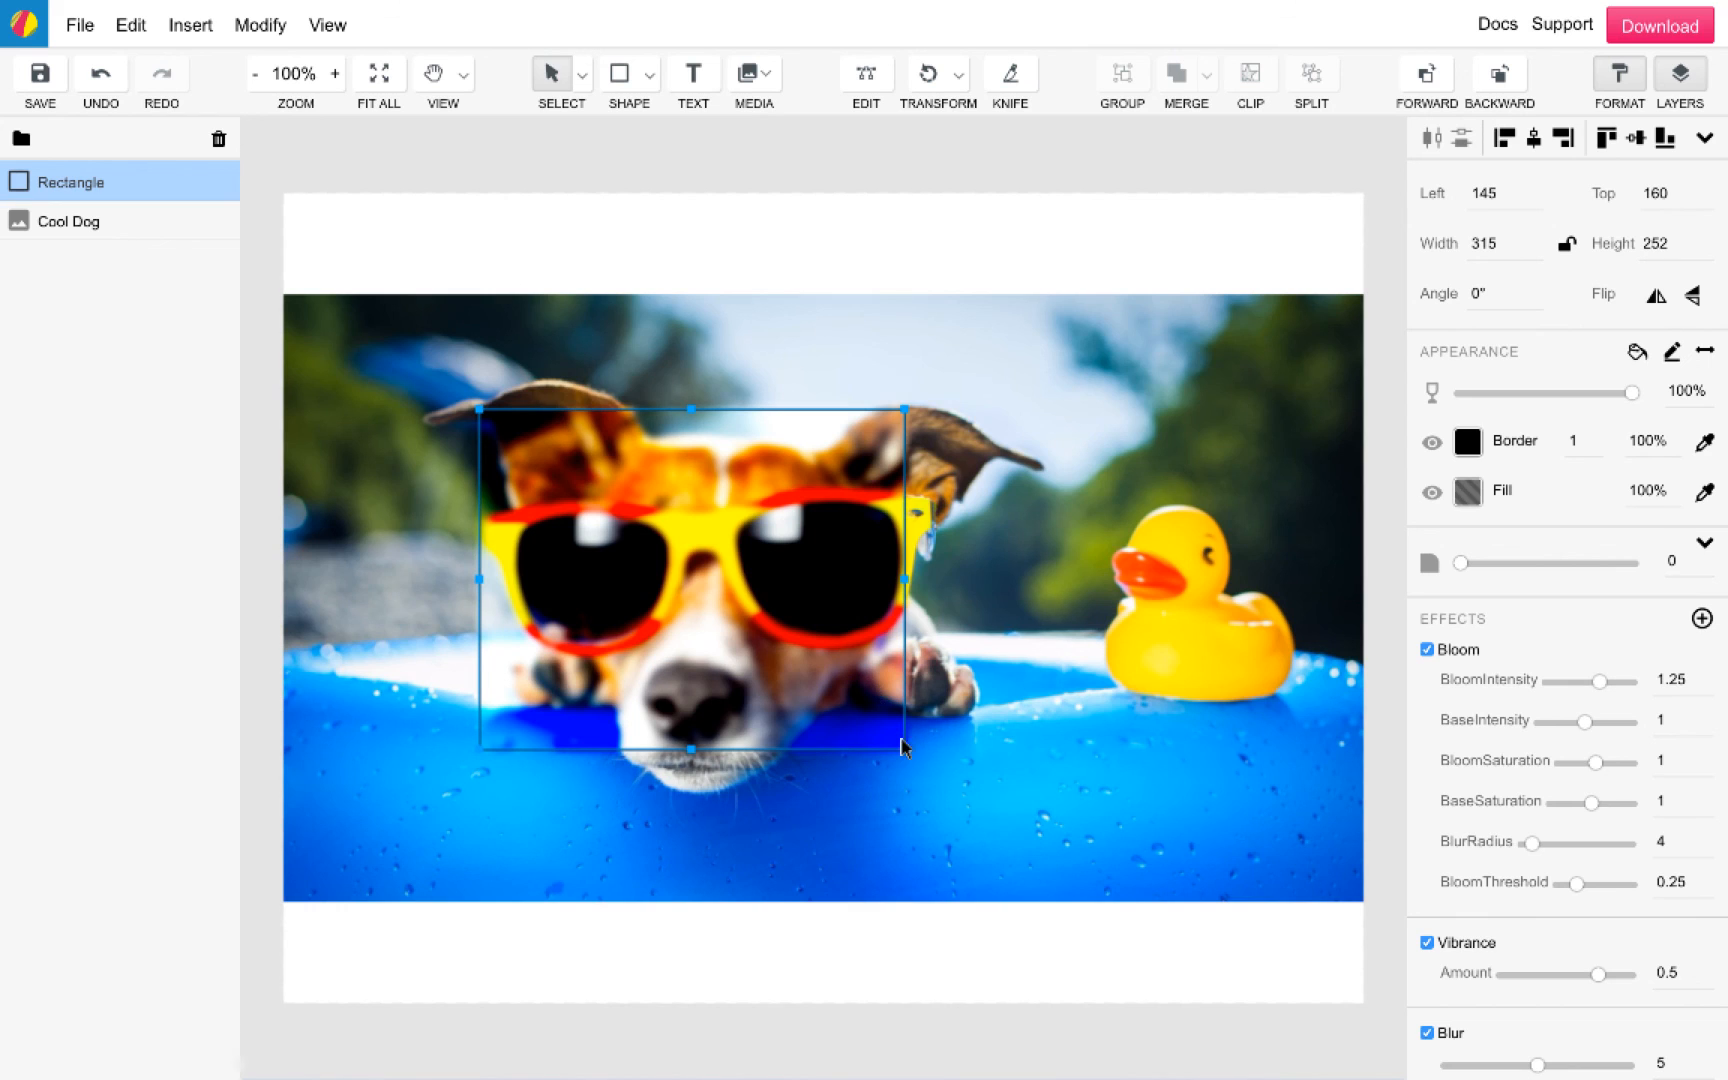
drag(902, 746, 865, 674)
click(1197, 700)
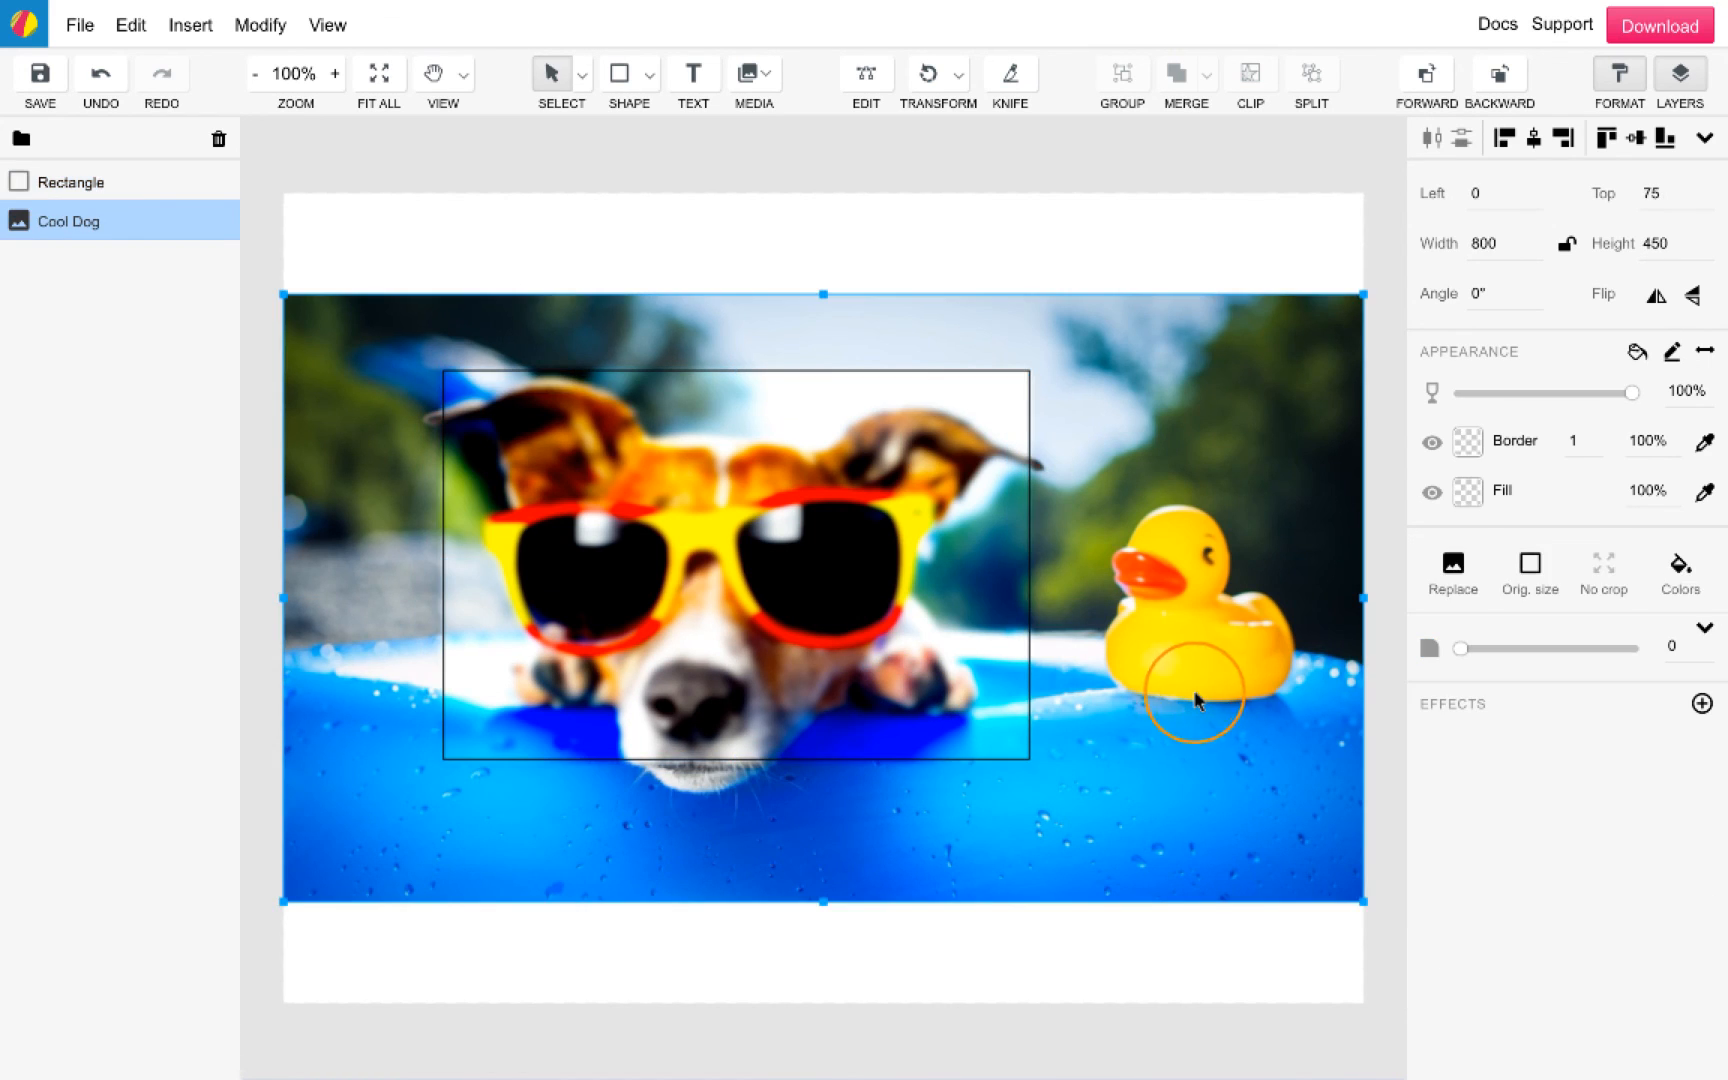